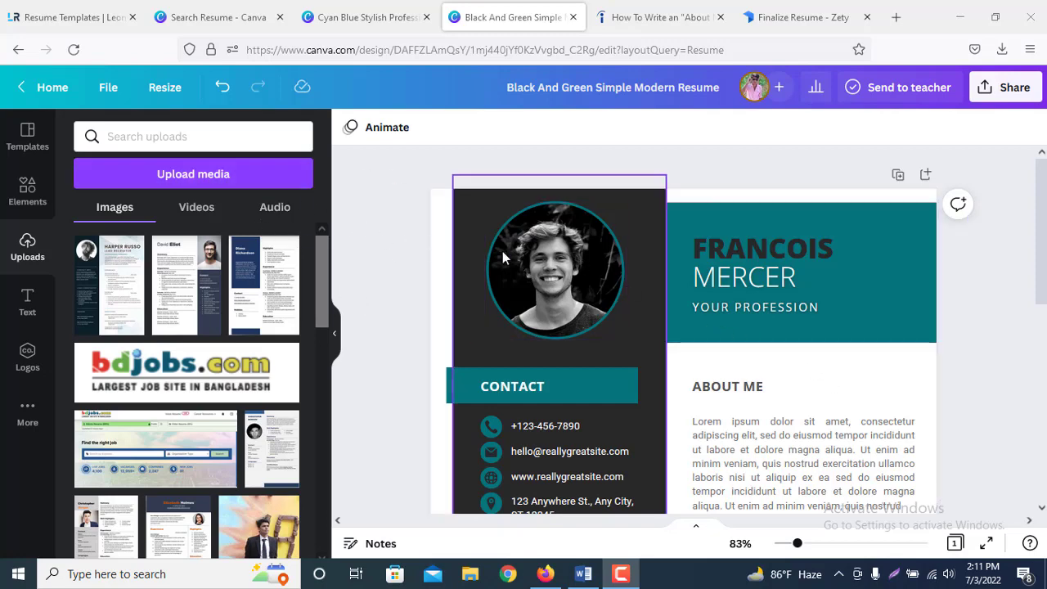
Look over the resume template and briefly check, then close, the sharing options.
{"action": "scroll", "coordinate": [683, 327], "scroll_direction": "down", "scroll_amount": 2}
{"action": "scroll", "coordinate": [683, 328], "scroll_direction": "down", "scroll_amount": 3}
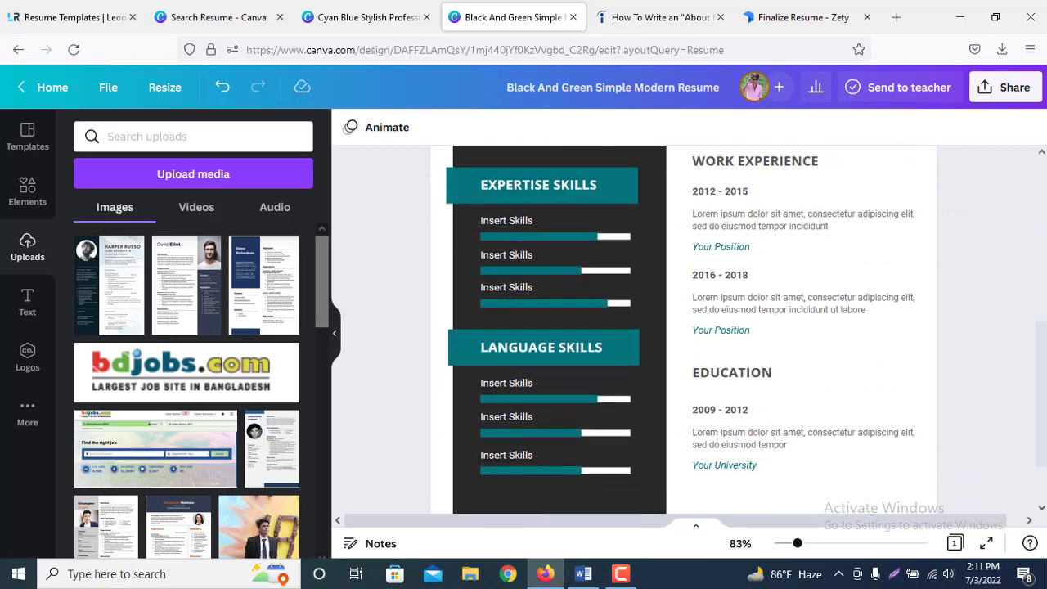
{"action": "scroll", "coordinate": [683, 327], "scroll_direction": "down", "scroll_amount": 1}
{"action": "scroll", "coordinate": [683, 327], "scroll_direction": "up", "scroll_amount": 2}
{"action": "scroll", "coordinate": [683, 328], "scroll_direction": "up", "scroll_amount": 1}
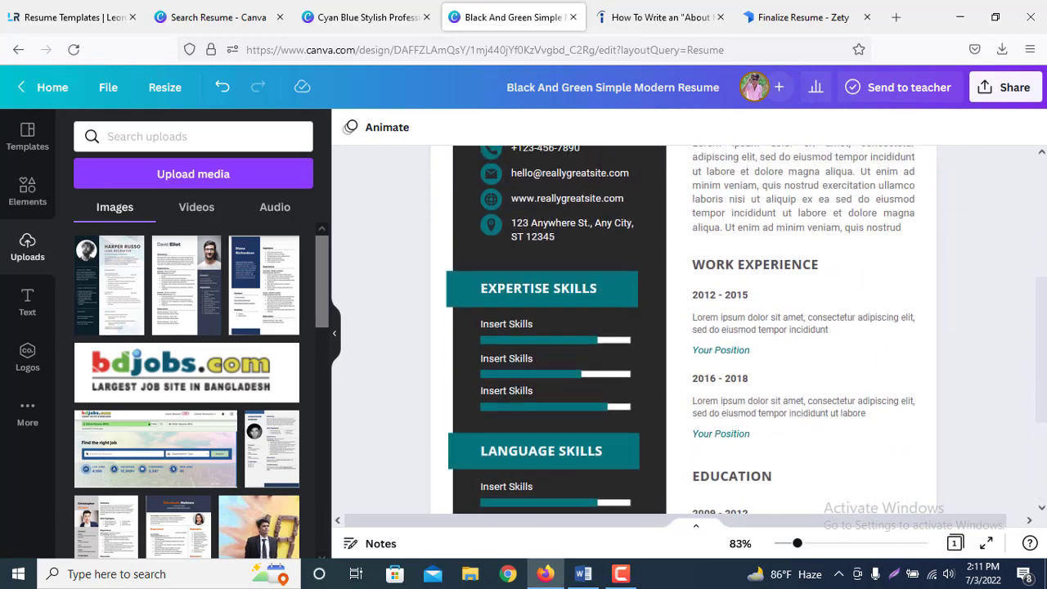
{"action": "scroll", "coordinate": [683, 327], "scroll_direction": "up", "scroll_amount": 1}
{"action": "scroll", "coordinate": [683, 327], "scroll_direction": "up", "scroll_amount": 1}
{"action": "scroll", "coordinate": [684, 327], "scroll_direction": "up", "scroll_amount": 2}
{"action": "scroll", "coordinate": [683, 327], "scroll_direction": "up", "scroll_amount": 1}
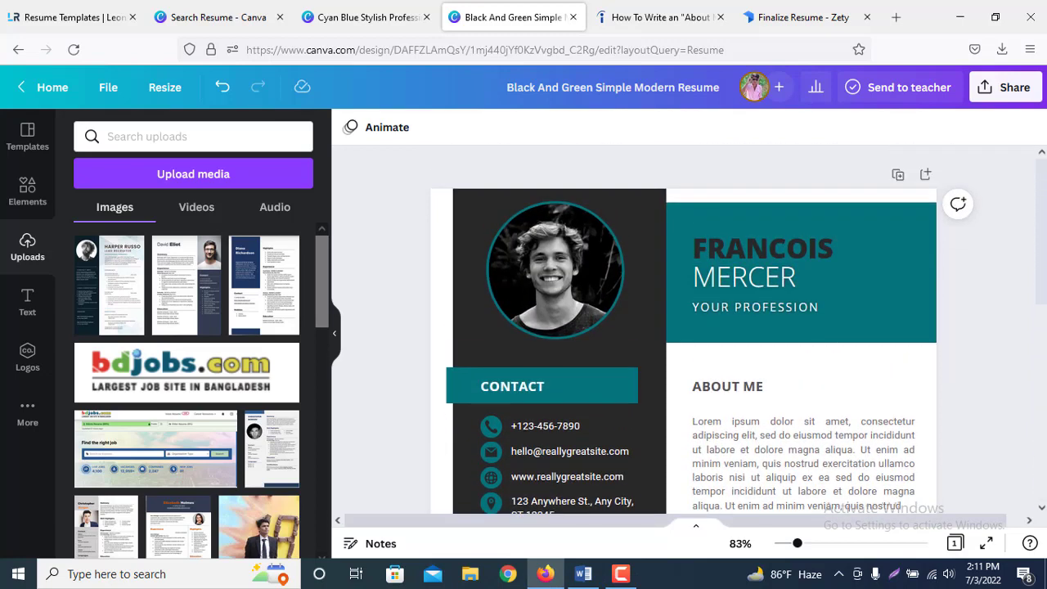
{"action": "scroll", "coordinate": [683, 327], "scroll_direction": "down", "scroll_amount": 2}
{"action": "scroll", "coordinate": [683, 327], "scroll_direction": "down", "scroll_amount": 3}
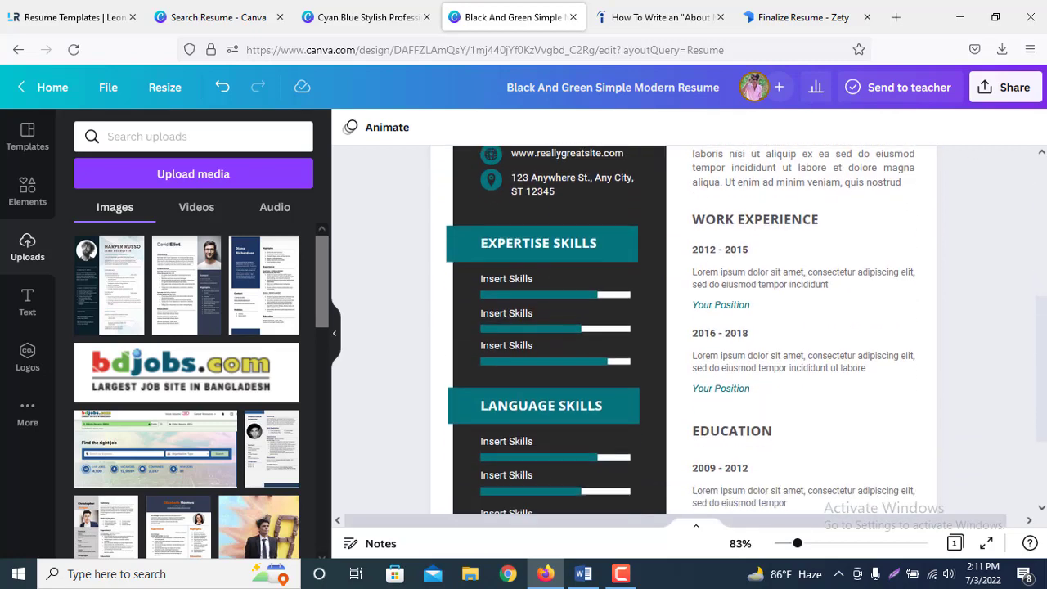
{"action": "scroll", "coordinate": [683, 327], "scroll_direction": "down", "scroll_amount": 2}
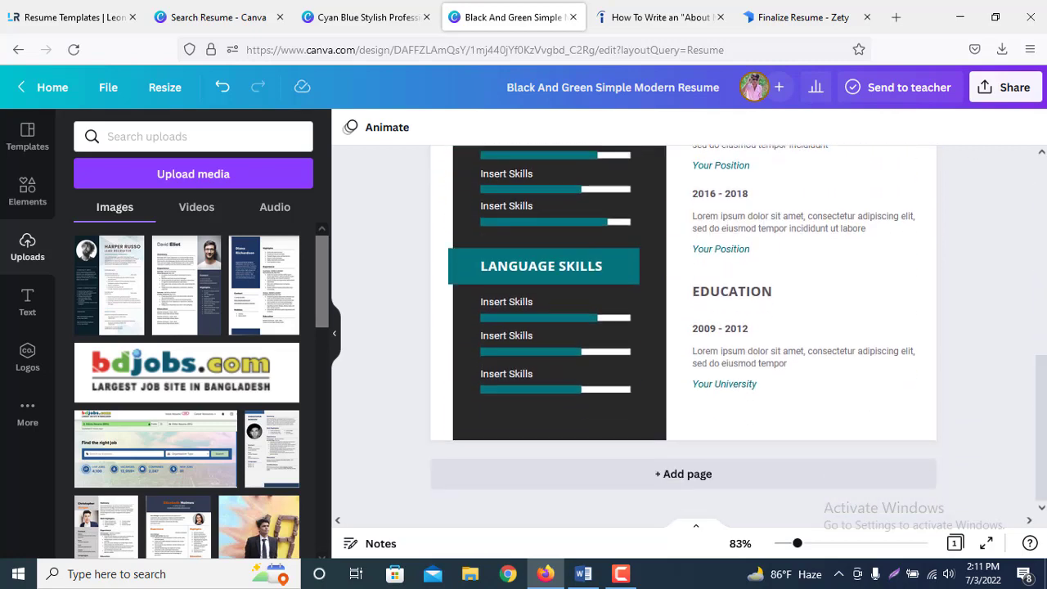
{"action": "scroll", "coordinate": [1044, 461], "scroll_direction": "up", "scroll_amount": 1}
{"action": "scroll", "coordinate": [1044, 461], "scroll_direction": "up", "scroll_amount": 2}
{"action": "scroll", "coordinate": [1044, 460], "scroll_direction": "up", "scroll_amount": 2}
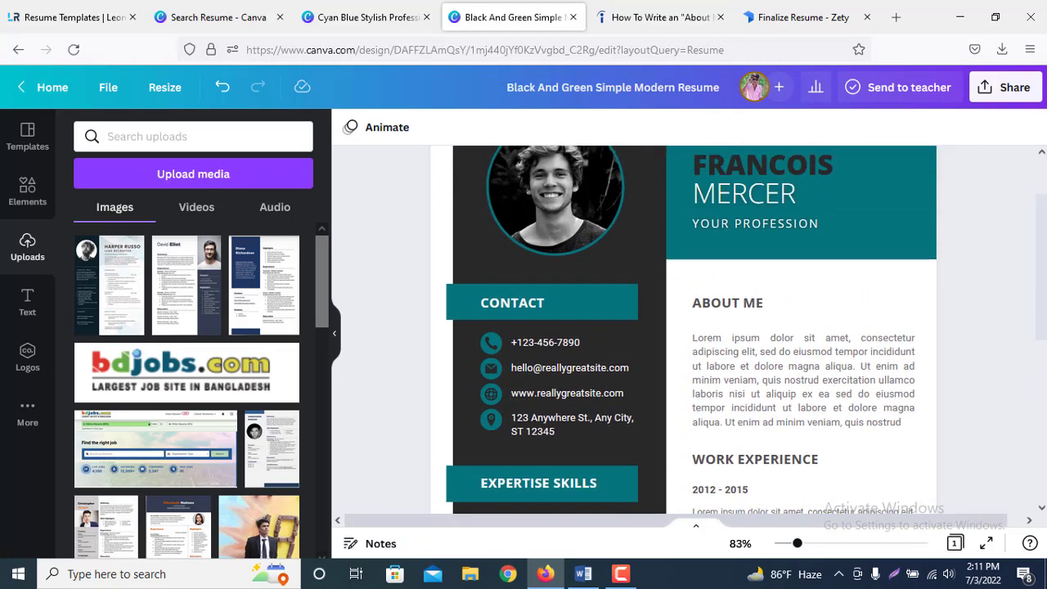
{"action": "scroll", "coordinate": [1044, 460], "scroll_direction": "up", "scroll_amount": 1}
{"action": "scroll", "coordinate": [683, 328], "scroll_direction": "down", "scroll_amount": 2}
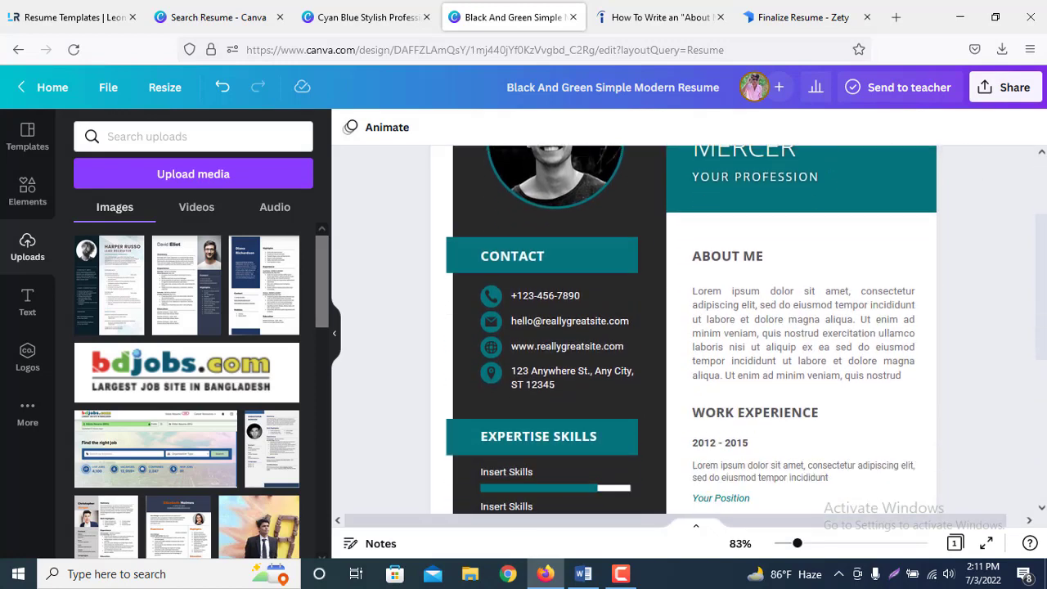
{"action": "scroll", "coordinate": [683, 327], "scroll_direction": "down", "scroll_amount": 1}
{"action": "scroll", "coordinate": [683, 328], "scroll_direction": "down", "scroll_amount": 1}
{"action": "scroll", "coordinate": [683, 327], "scroll_direction": "down", "scroll_amount": 1}
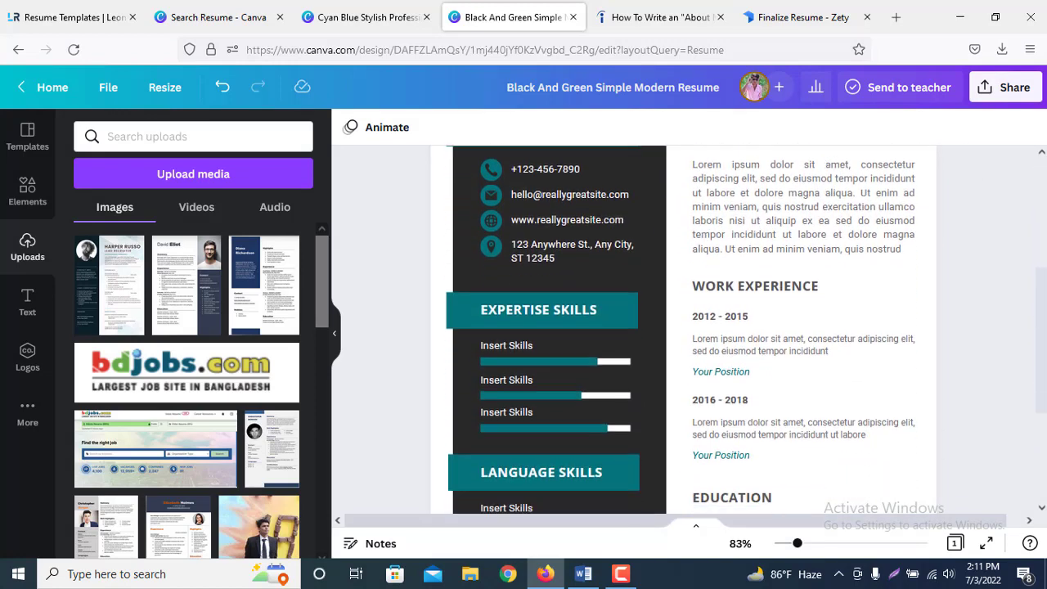
{"action": "scroll", "coordinate": [683, 327], "scroll_direction": "down", "scroll_amount": 1}
{"action": "scroll", "coordinate": [683, 327], "scroll_direction": "down", "scroll_amount": 1}
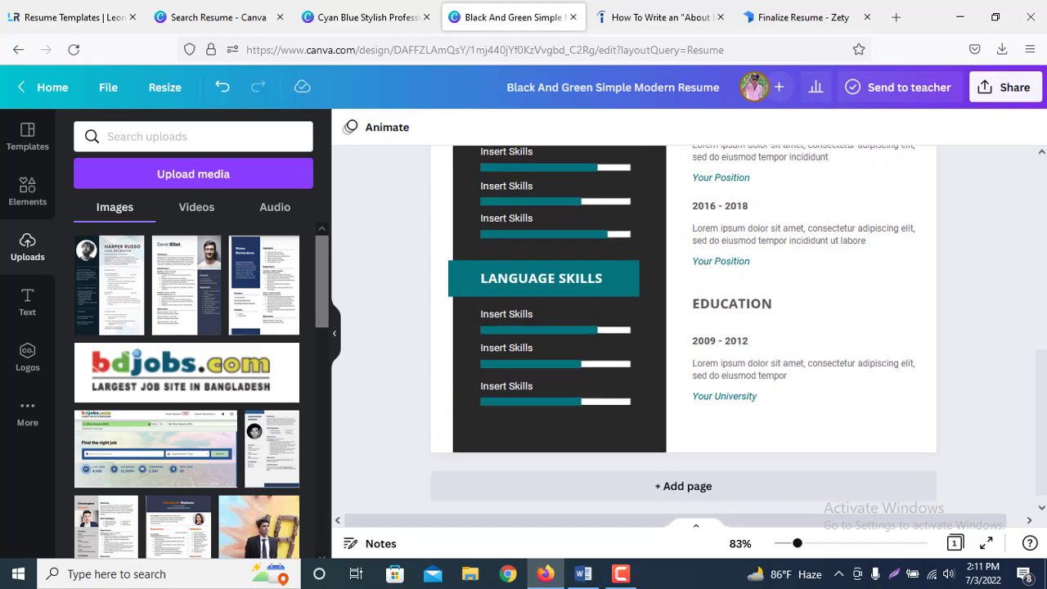
{"action": "scroll", "coordinate": [683, 328], "scroll_direction": "up", "scroll_amount": 2}
{"action": "scroll", "coordinate": [683, 327], "scroll_direction": "up", "scroll_amount": 1}
{"action": "scroll", "coordinate": [683, 327], "scroll_direction": "up", "scroll_amount": 1}
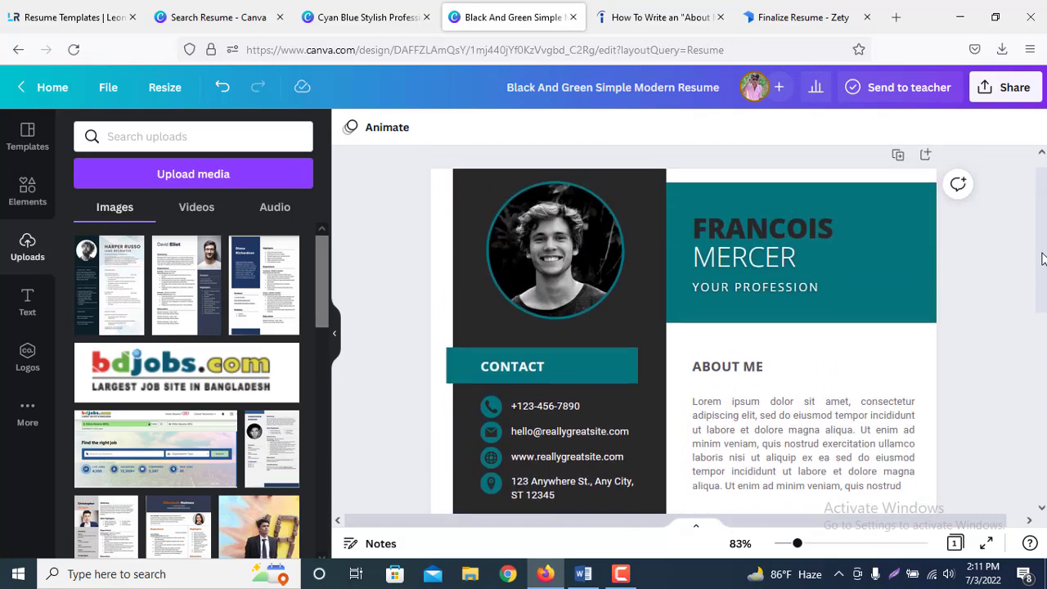
{"action": "left_click", "coordinate": [1004, 87]}
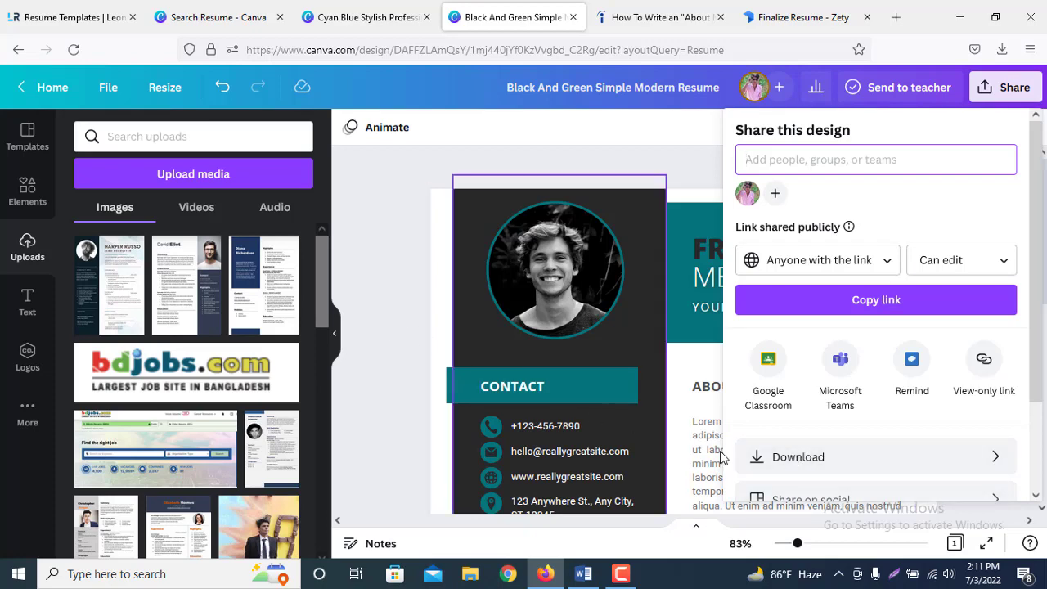
{"action": "left_click", "coordinate": [353, 329]}
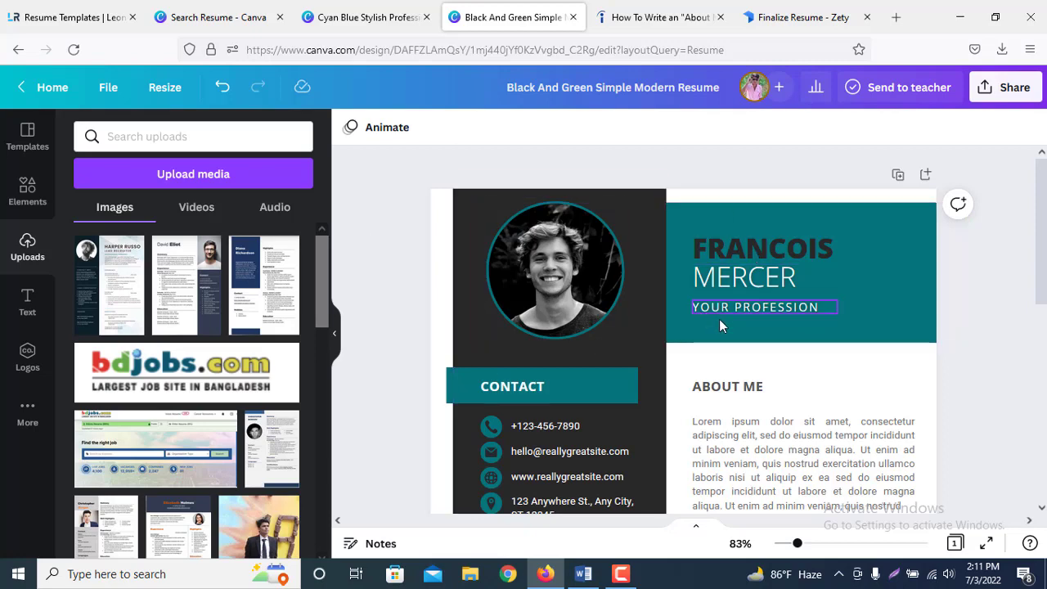
Replace the placeholder first name in the header with the owner's first name.
{"action": "left_click", "coordinate": [744, 249]}
{"action": "double_click", "coordinate": [810, 250]}
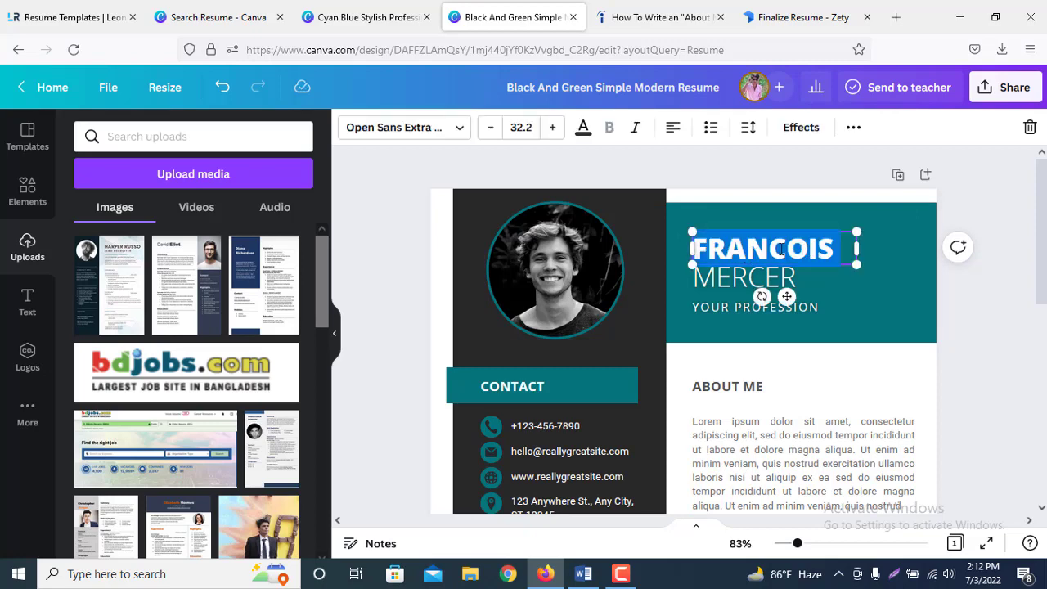
{"action": "left_click", "coordinate": [782, 249]}
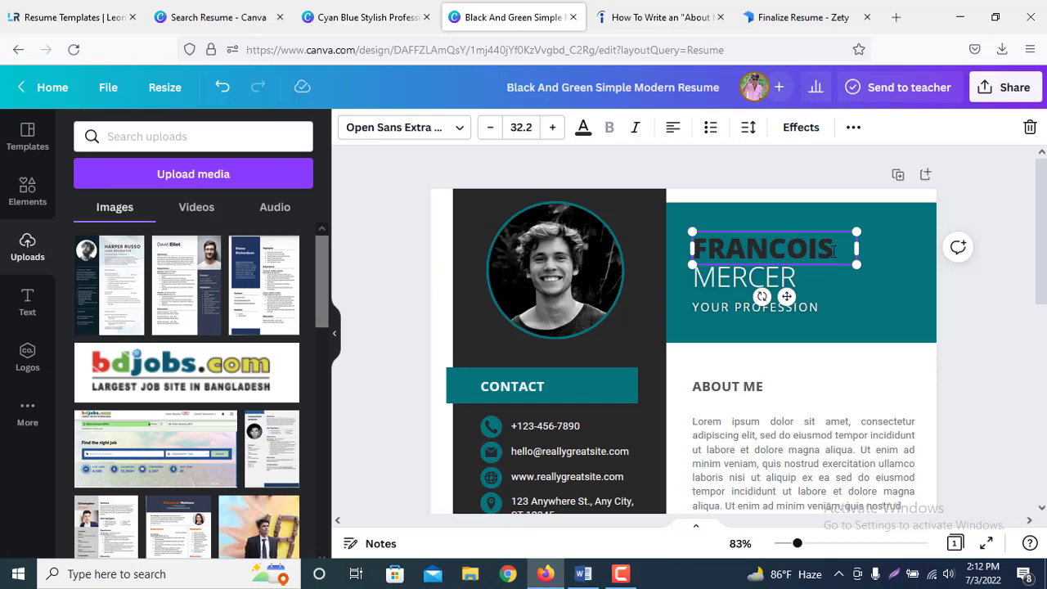
{"action": "left_click_drag", "start_coordinate": [838, 251], "coordinate": [824, 251]}
{"action": "left_click", "coordinate": [844, 251]}
{"action": "key", "text": "BackSpace"}
{"action": "key", "text": "BackSpace"}
{"action": "key", "text": "BackSpace"}
{"action": "key", "text": "BackSpace"}
{"action": "key", "text": "BackSpace"}
{"action": "key", "text": "BackSpace"}
{"action": "key", "text": "BackSpace"}
{"action": "key", "text": "BackSpace"}
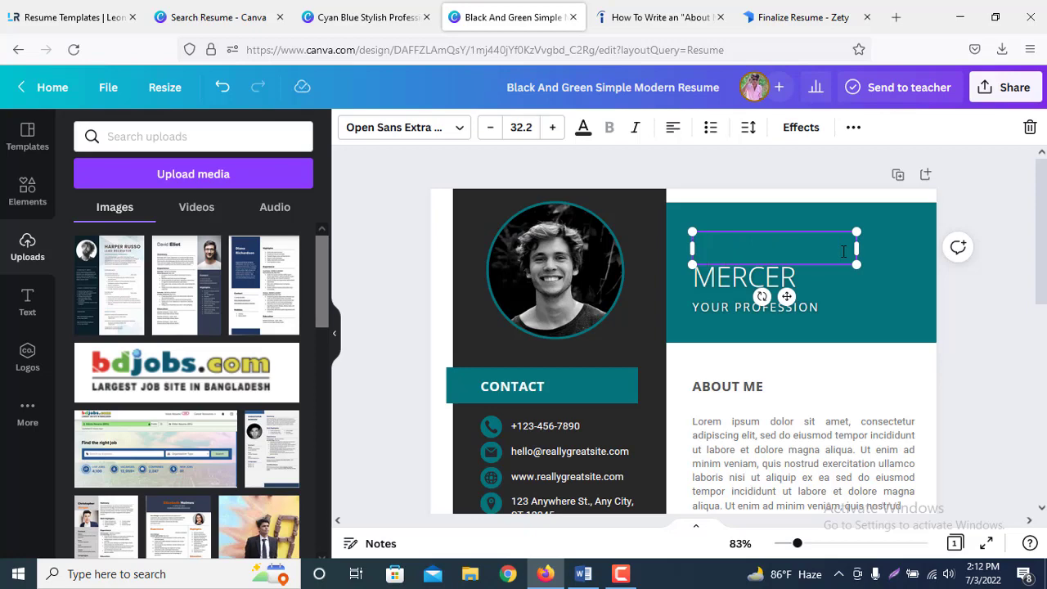
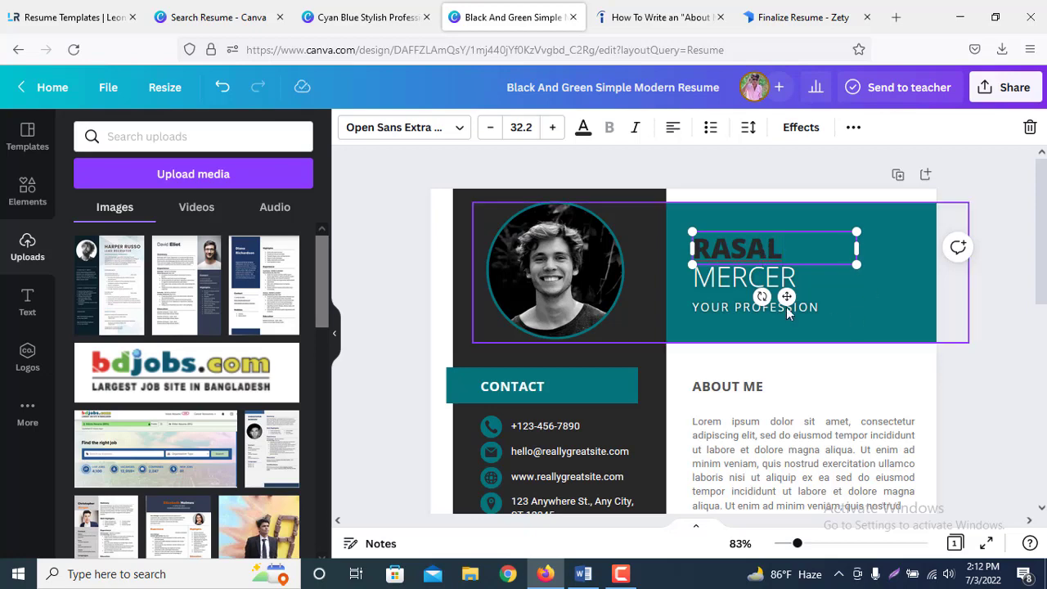
Replace the placeholder surname in the header with the owner's last name.
{"action": "left_click", "coordinate": [720, 283]}
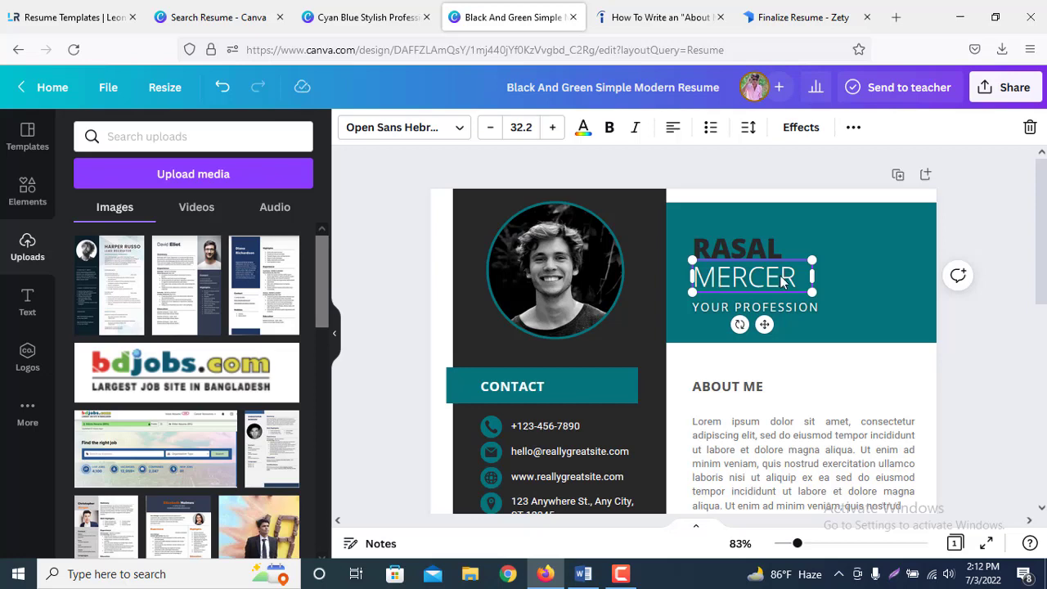
{"action": "double_click", "coordinate": [806, 287]}
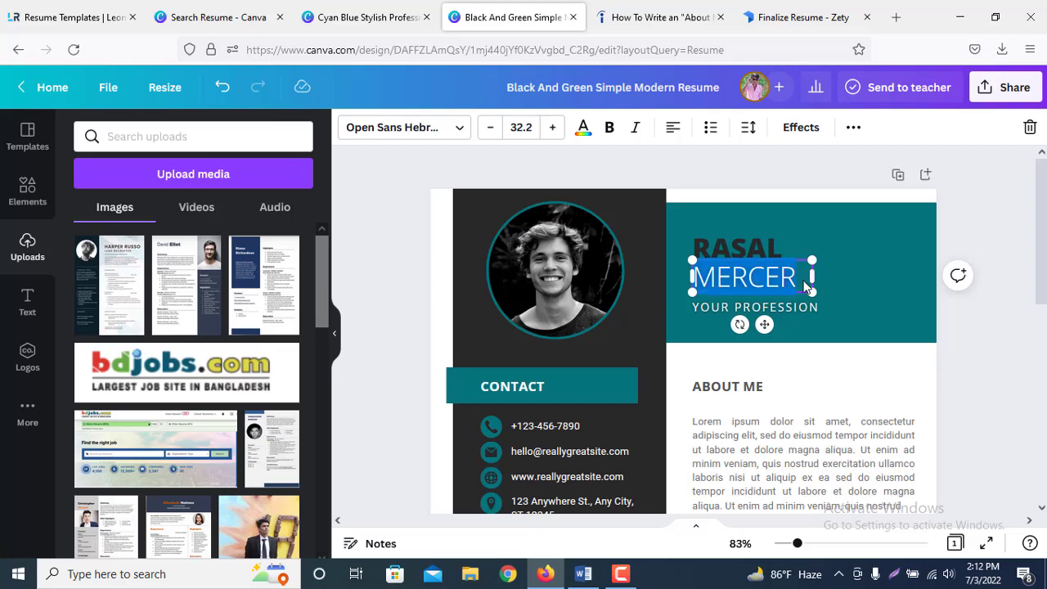
{"action": "key", "text": "BackSpace"}
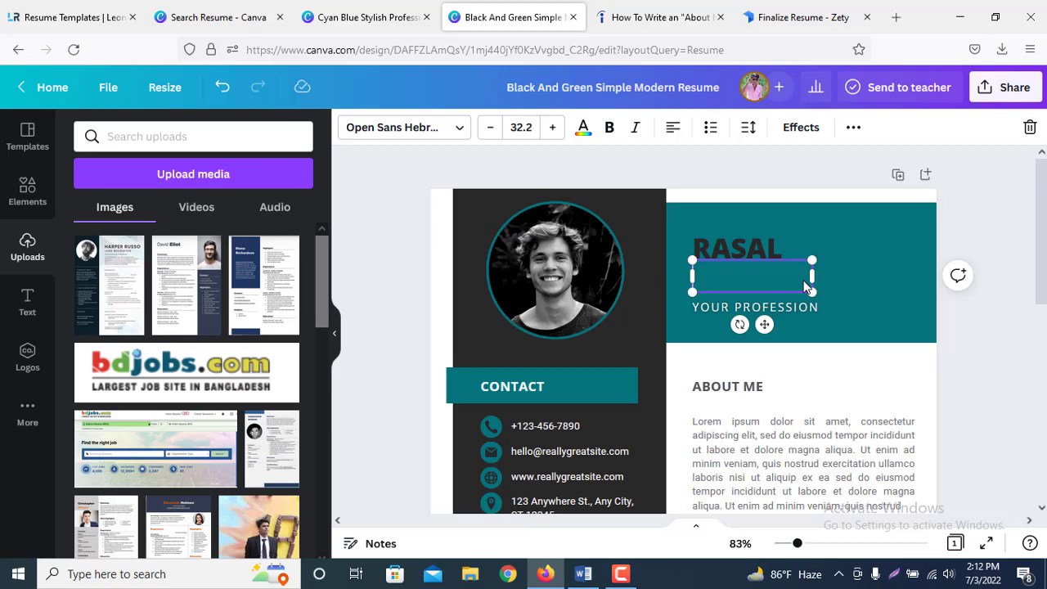
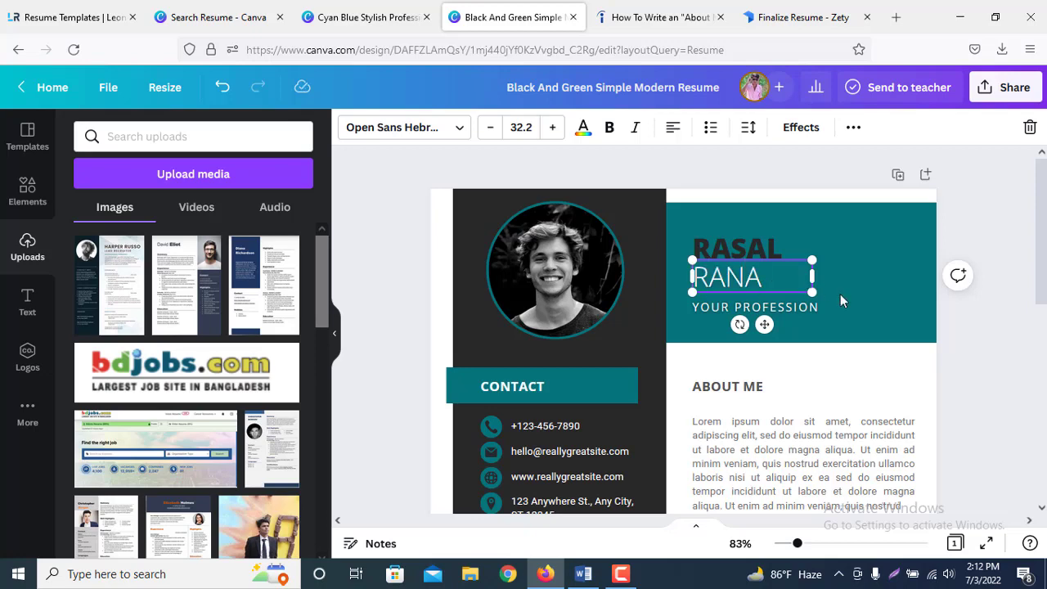
{"action": "left_click", "coordinate": [783, 309]}
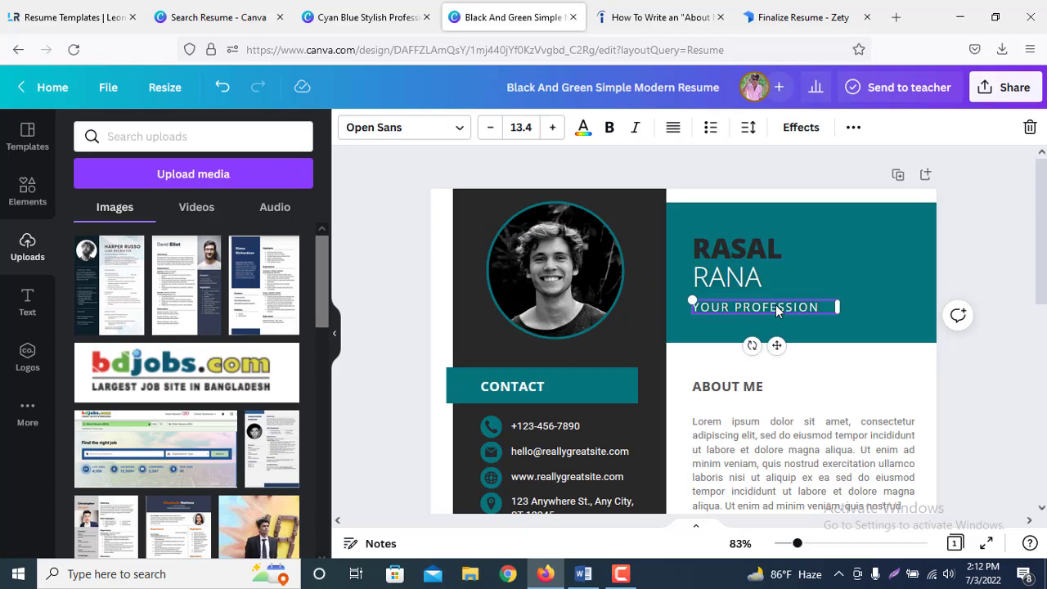
Overwrite the YOUR PROFESSION placeholder under the name with ACCOUNT MANAGER.
{"action": "double_click", "coordinate": [824, 311]}
{"action": "key", "text": "BackSpace"}
{"action": "key", "text": "BackSpace"}
{"action": "key", "text": "BackSpace"}
{"action": "key", "text": "BackSpace"}
{"action": "key", "text": "BackSpace"}
{"action": "key", "text": "BackSpace"}
{"action": "key", "text": "BackSpace"}
{"action": "key", "text": "BackSpace"}
{"action": "key", "text": "BackSpace"}
{"action": "key", "text": "BackSpace"}
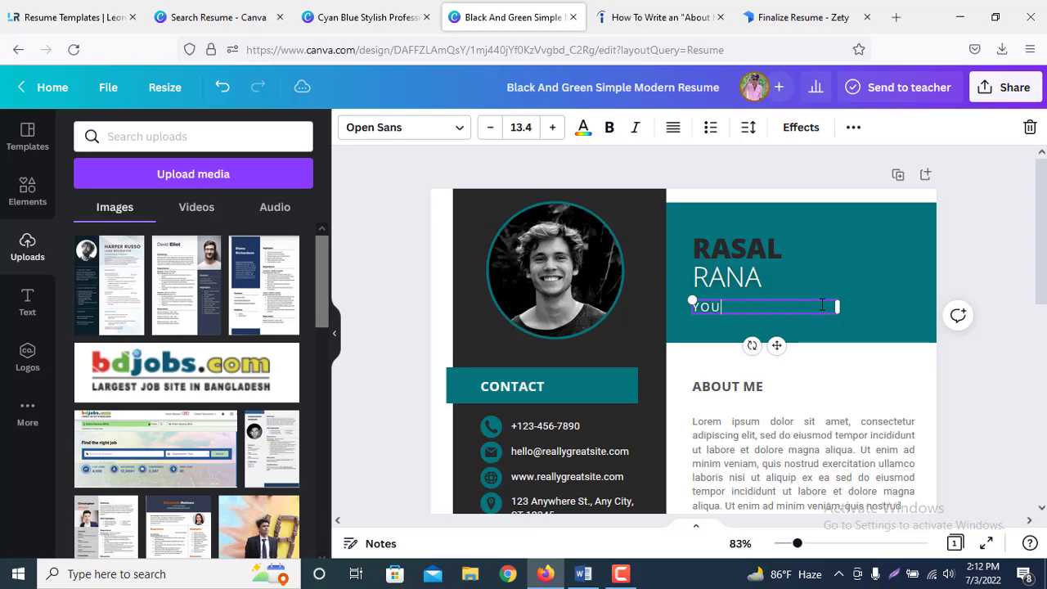
{"action": "key", "text": "BackSpace"}
{"action": "key", "text": "BackSpace"}
{"action": "key", "text": "BackSpace"}
{"action": "type", "text": "A"}
{"action": "type", "text": "OUN"}
{"action": "key", "text": "BackSpace"}
{"action": "key", "text": "BackSpace"}
{"action": "key", "text": "BackSpace"}
{"action": "type", "text": "OUN"}
{"action": "key", "text": "BackSpace"}
{"action": "key", "text": "BackSpace"}
{"action": "key", "text": "BackSpace"}
{"action": "key", "text": "BackSpace"}
{"action": "type", "text": "COUNT M"}
{"action": "type", "text": "ANAGER"}
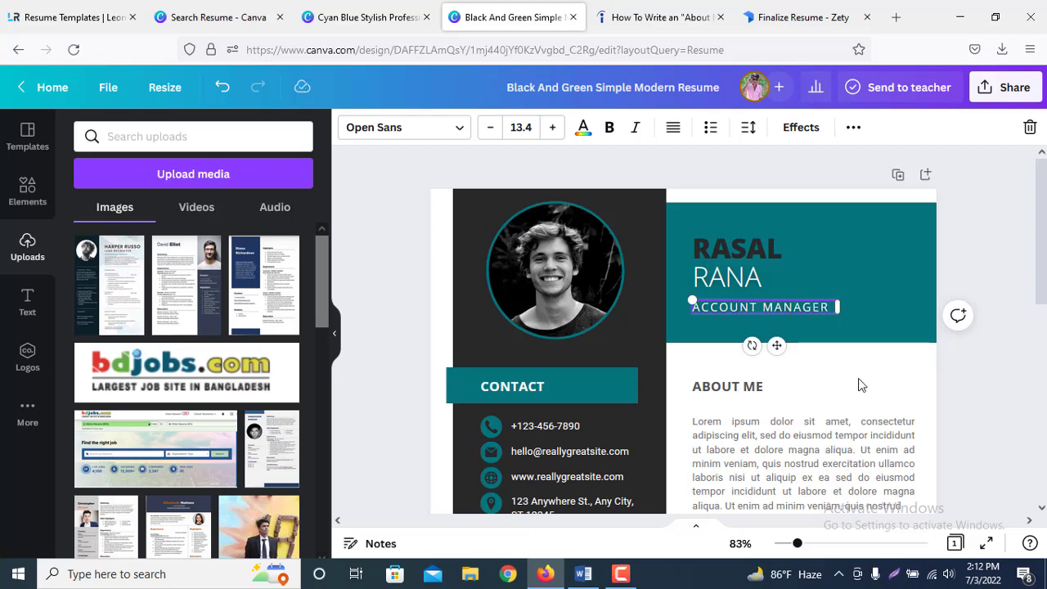
{"action": "scroll", "coordinate": [847, 366], "scroll_direction": "down", "scroll_amount": 2}
Select the About Me paragraph, then bring up the Word document of prepared resume notes.
{"action": "left_click", "coordinate": [720, 286]}
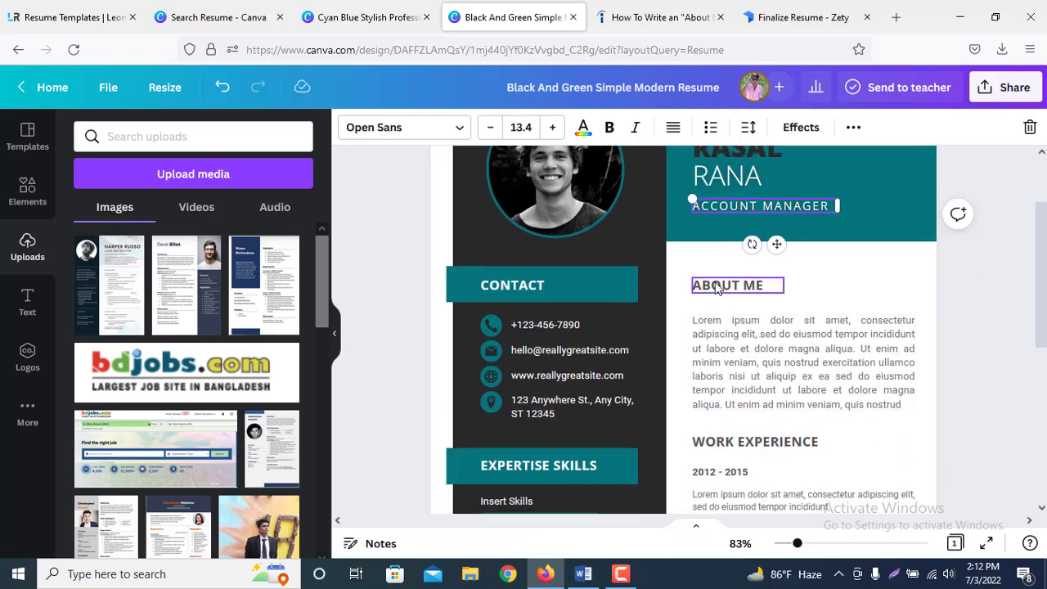
{"action": "left_click", "coordinate": [882, 367]}
{"action": "scroll", "coordinate": [843, 351], "scroll_direction": "down", "scroll_amount": 2}
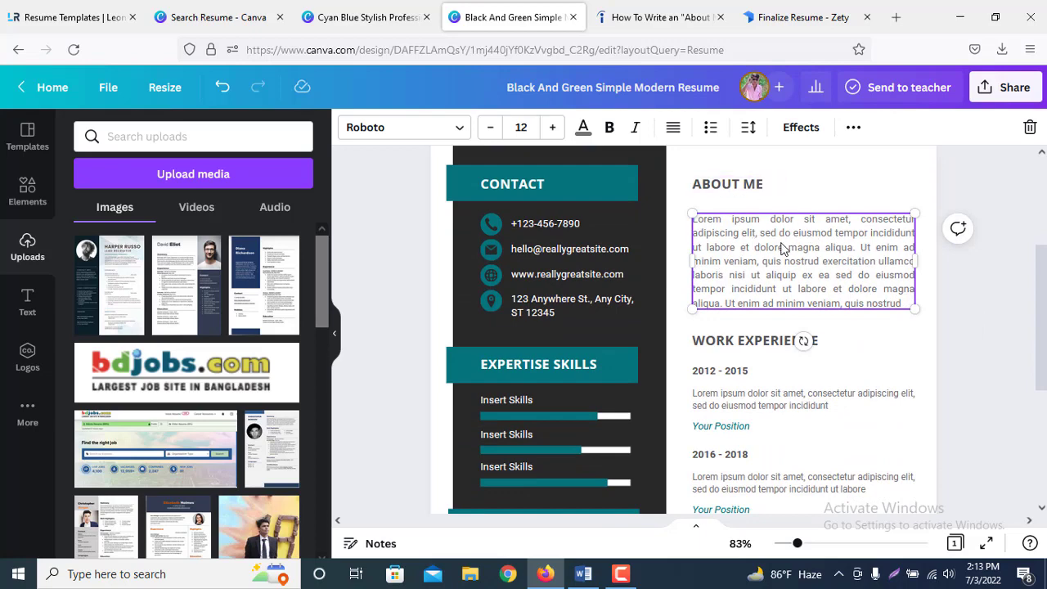
{"action": "left_click", "coordinate": [584, 573]}
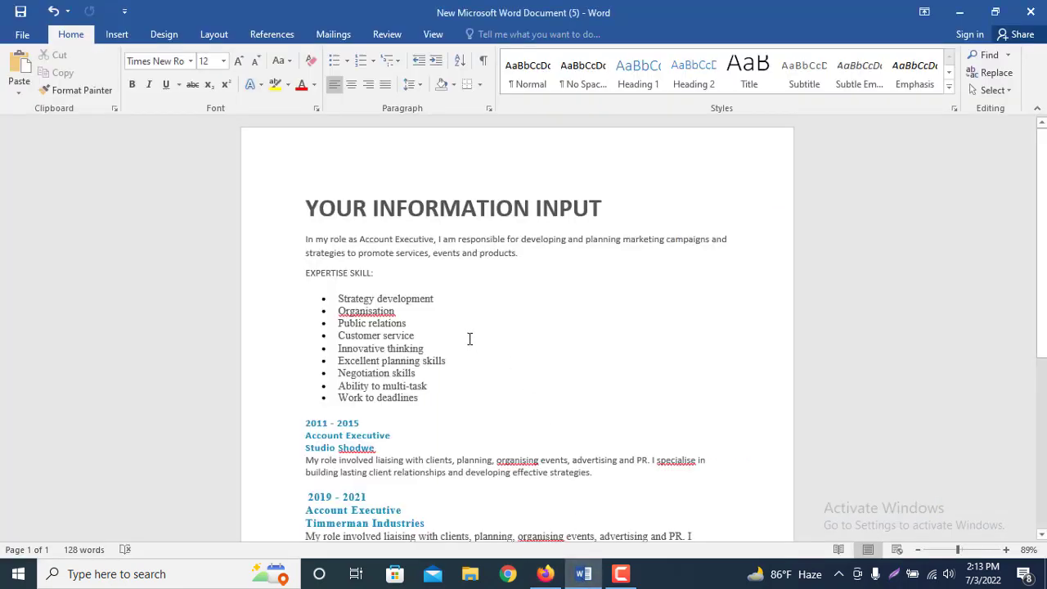
Copy the Account Executive opening paragraph from Word and open Canva's About Me text for editing.
{"action": "left_click_drag", "start_coordinate": [524, 253], "coordinate": [306, 238]}
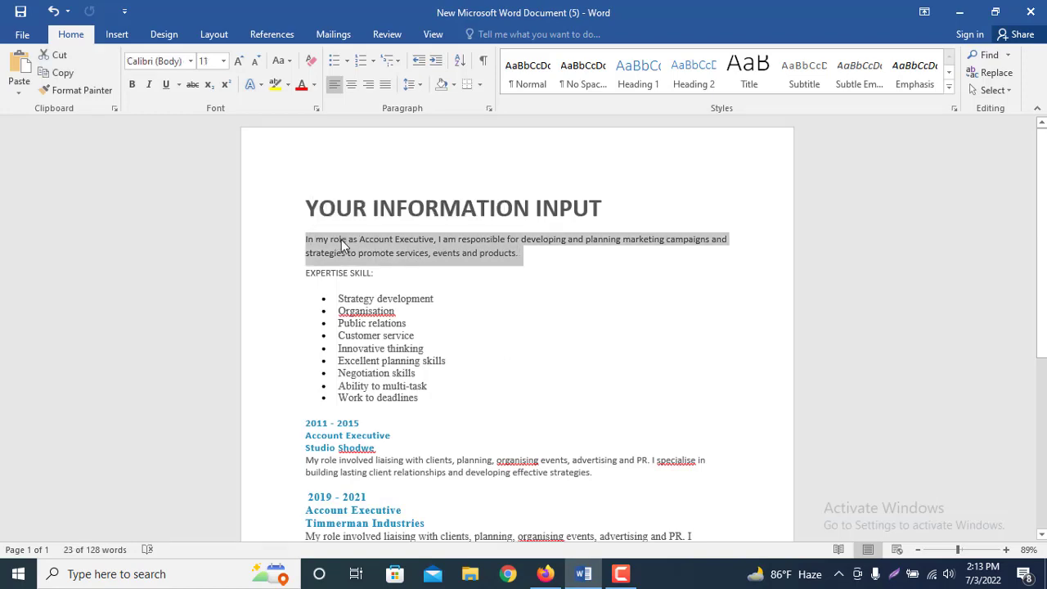
{"action": "key", "text": "ctrl+c"}
{"action": "left_click", "coordinate": [583, 574]}
{"action": "double_click", "coordinate": [769, 291]}
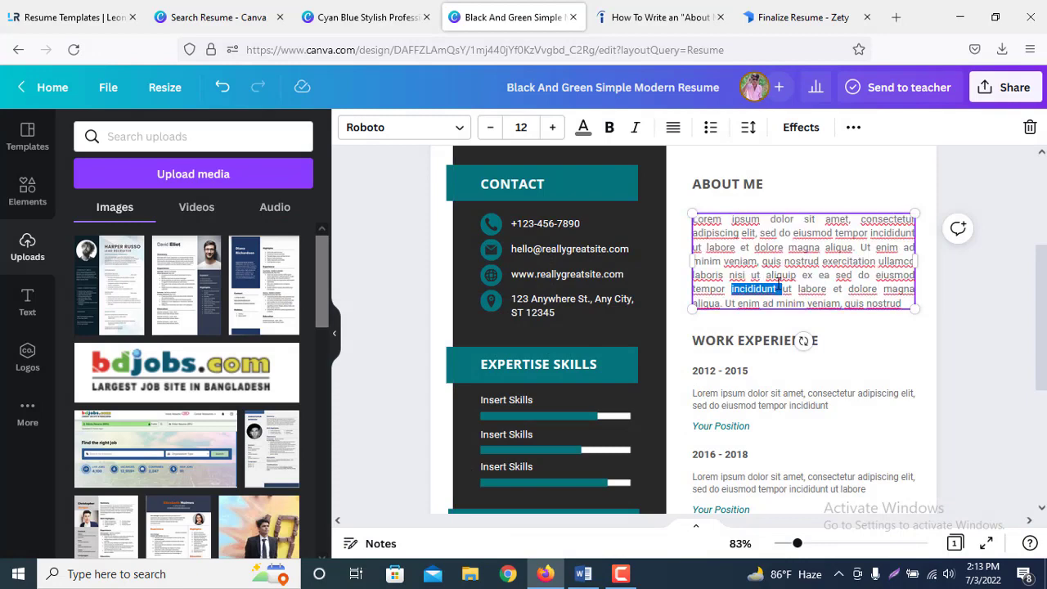
Paste the copied Account Executive summary over the About Me Lorem ipsum paragraph.
{"action": "key", "text": "ctrl+a"}
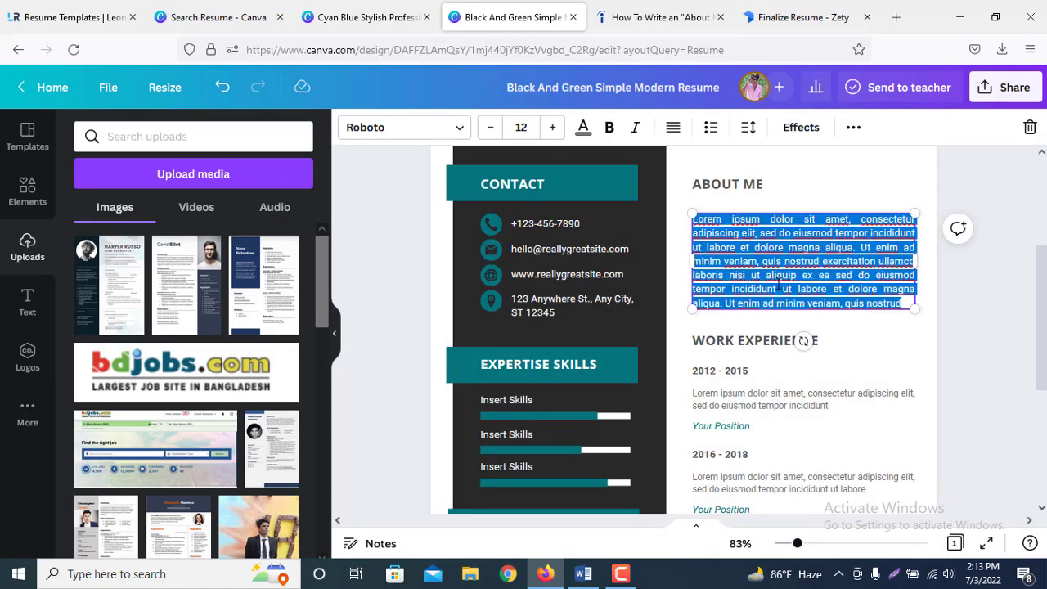
{"action": "key", "text": "Right"}
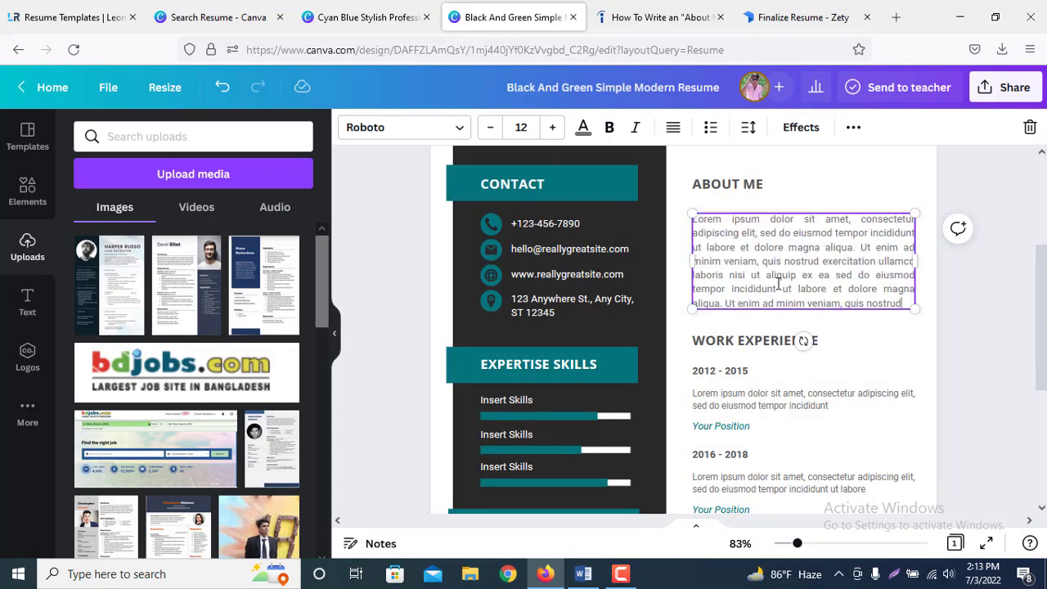
{"action": "left_click", "coordinate": [583, 574]}
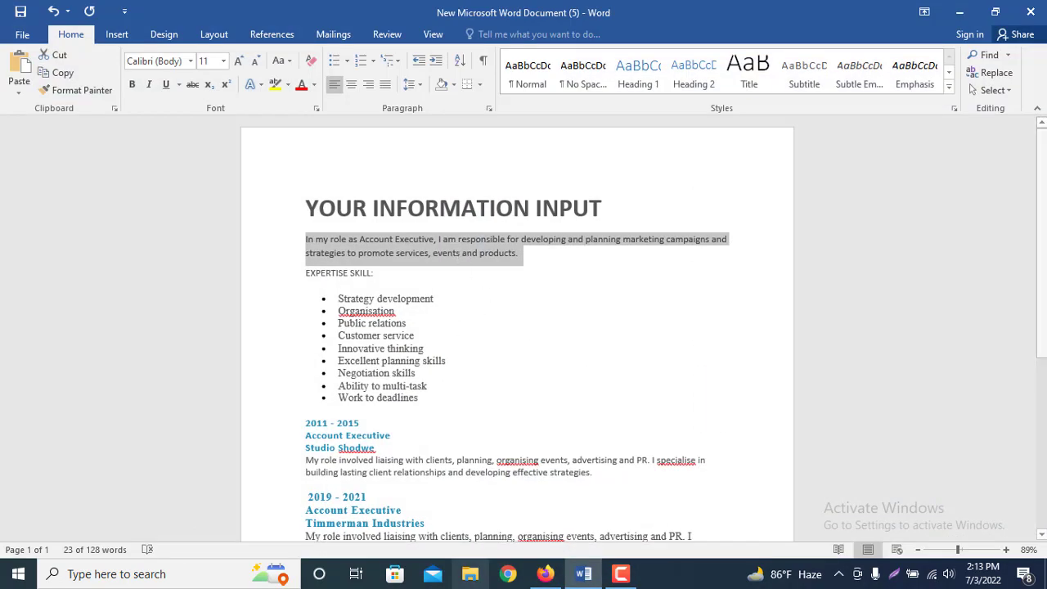
{"action": "left_click", "coordinate": [544, 574]}
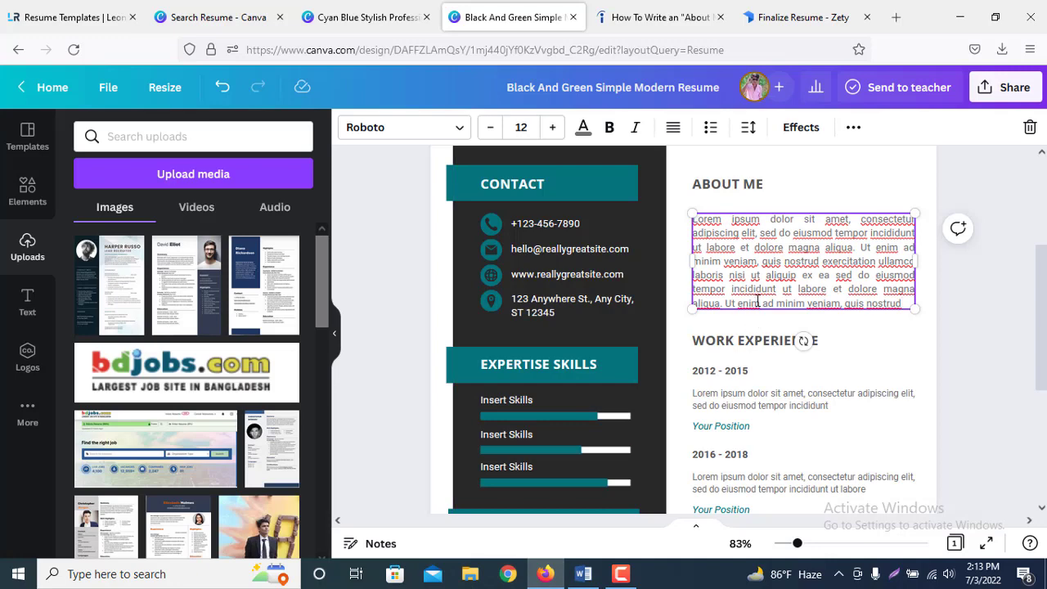
{"action": "triple_click", "coordinate": [768, 275]}
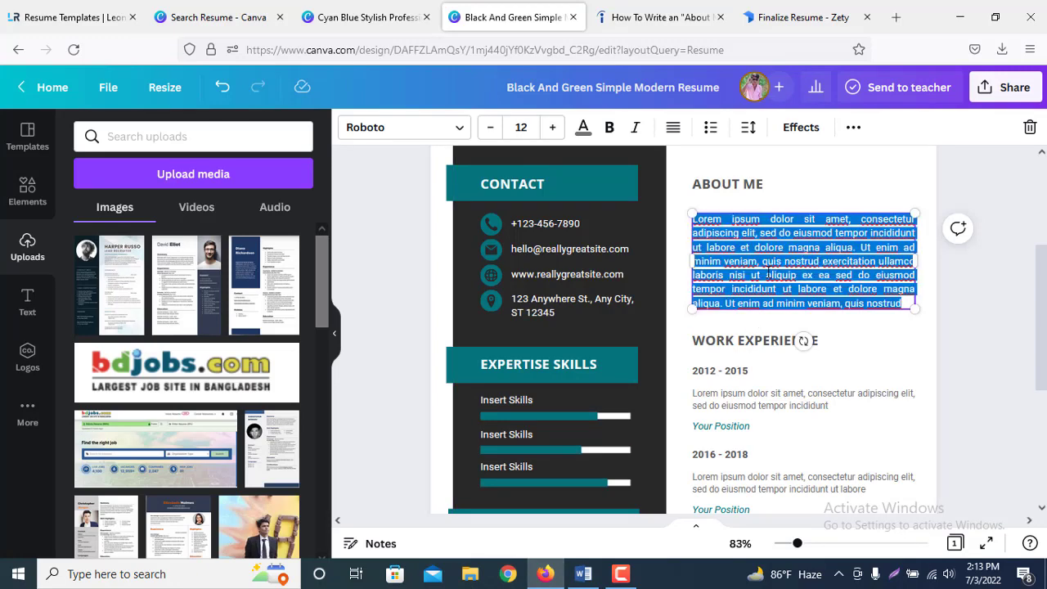
{"action": "key", "text": "ctrl+v"}
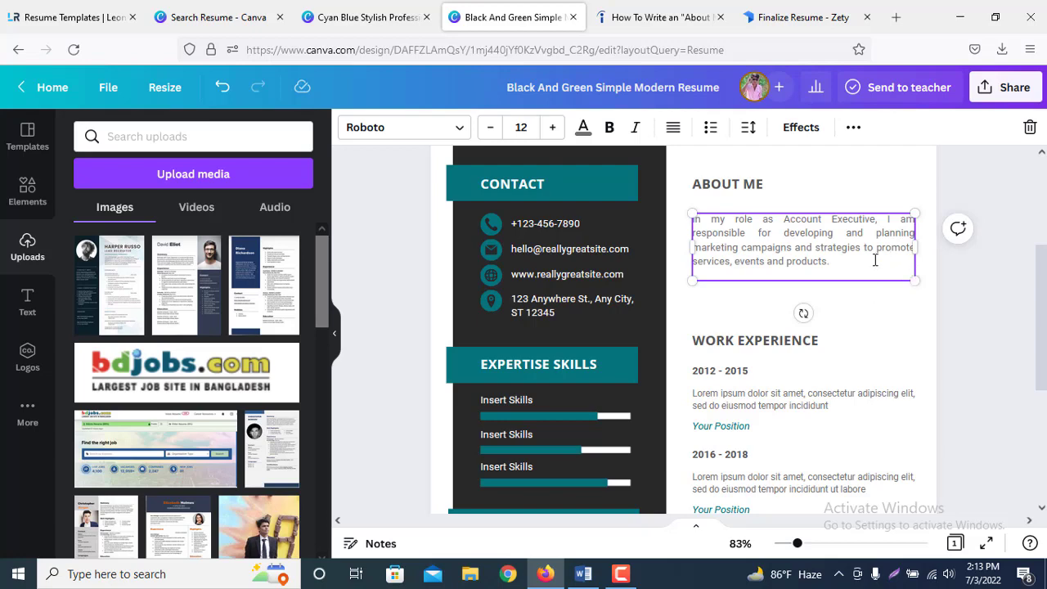
{"action": "left_click_drag", "start_coordinate": [848, 264], "coordinate": [683, 219]}
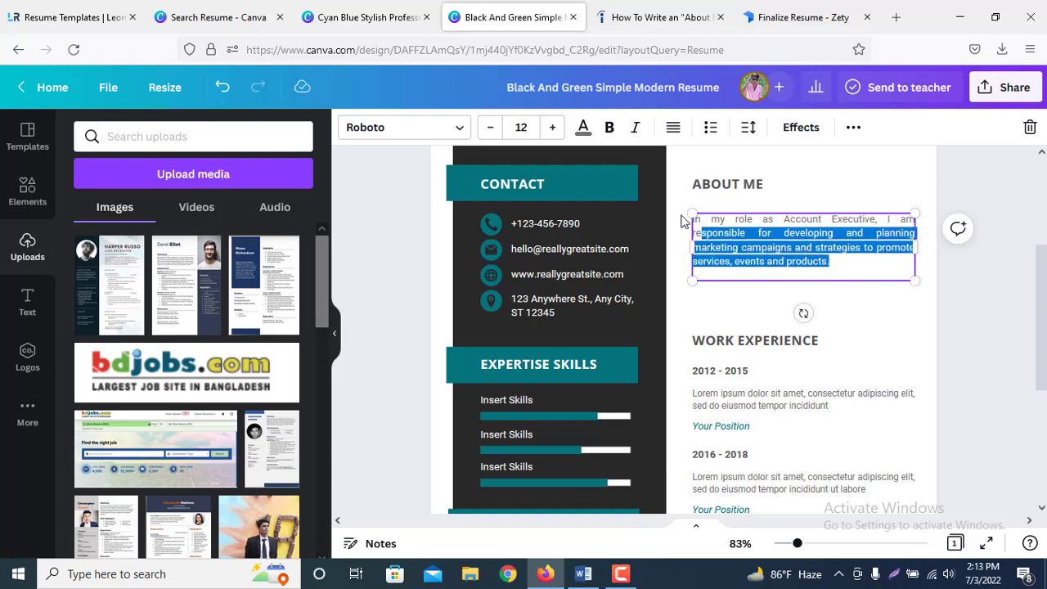
{"action": "left_click", "coordinate": [854, 309]}
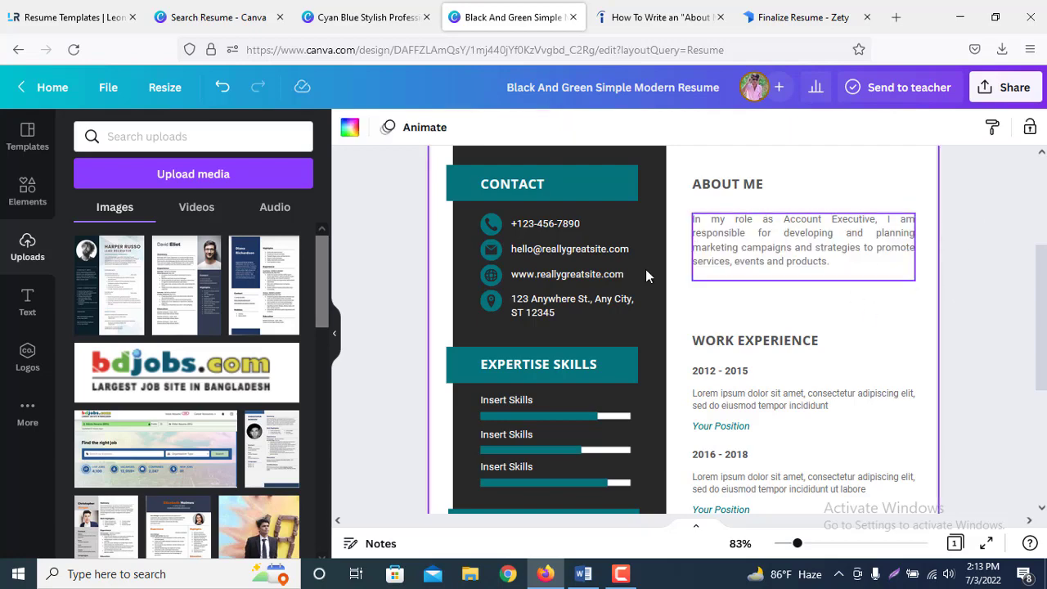
{"action": "left_click", "coordinate": [815, 250]}
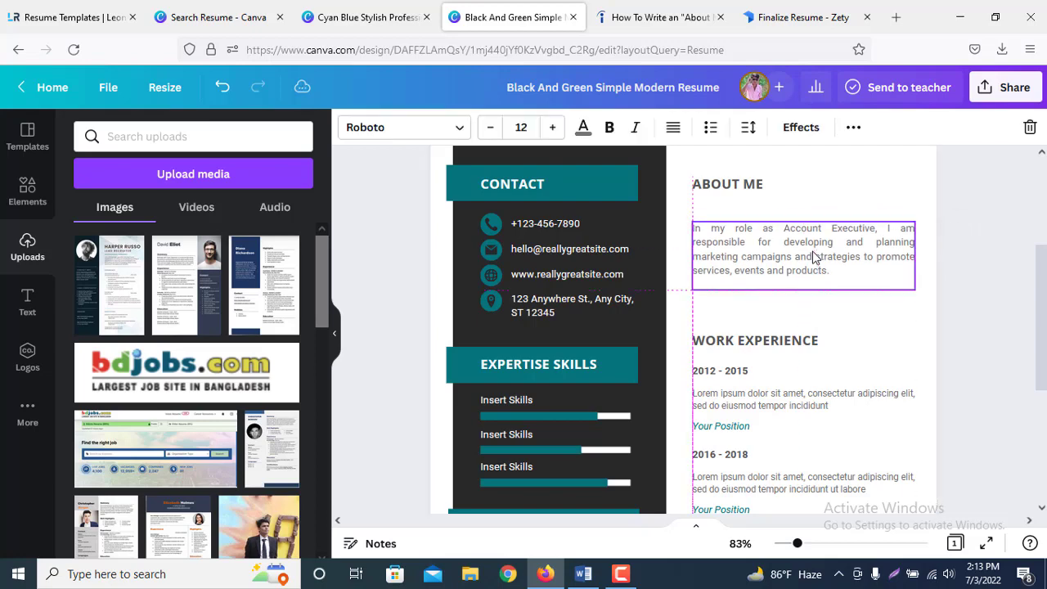
{"action": "left_click", "coordinate": [878, 320]}
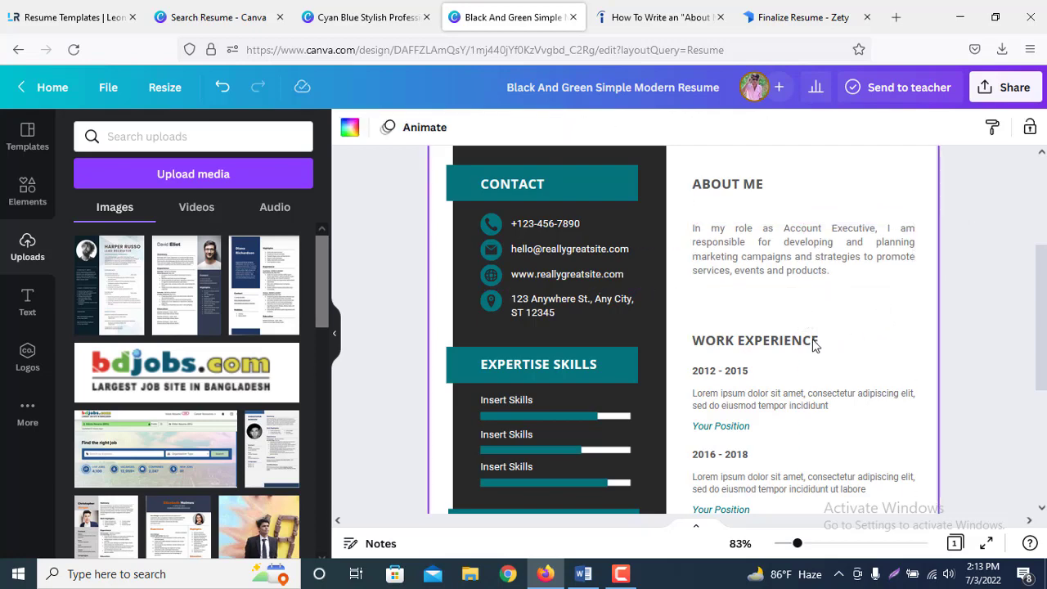
Change the first Work Experience date from 2012 - 2015 to 2015-2022.
{"action": "left_click", "coordinate": [759, 344]}
{"action": "scroll", "coordinate": [761, 343], "scroll_direction": "down", "scroll_amount": 2}
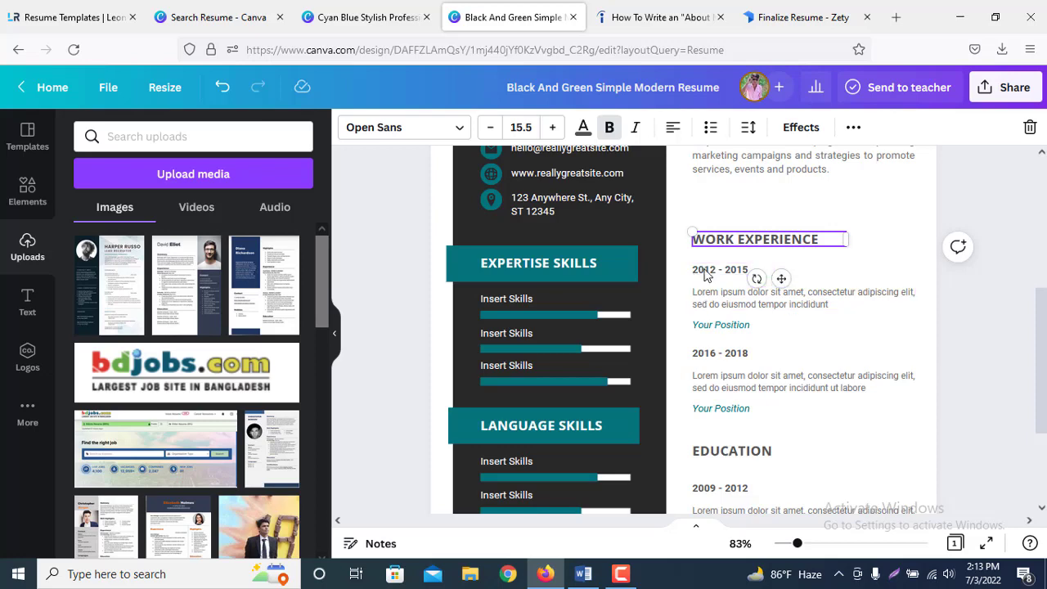
{"action": "left_click", "coordinate": [720, 269]}
{"action": "double_click", "coordinate": [736, 269]}
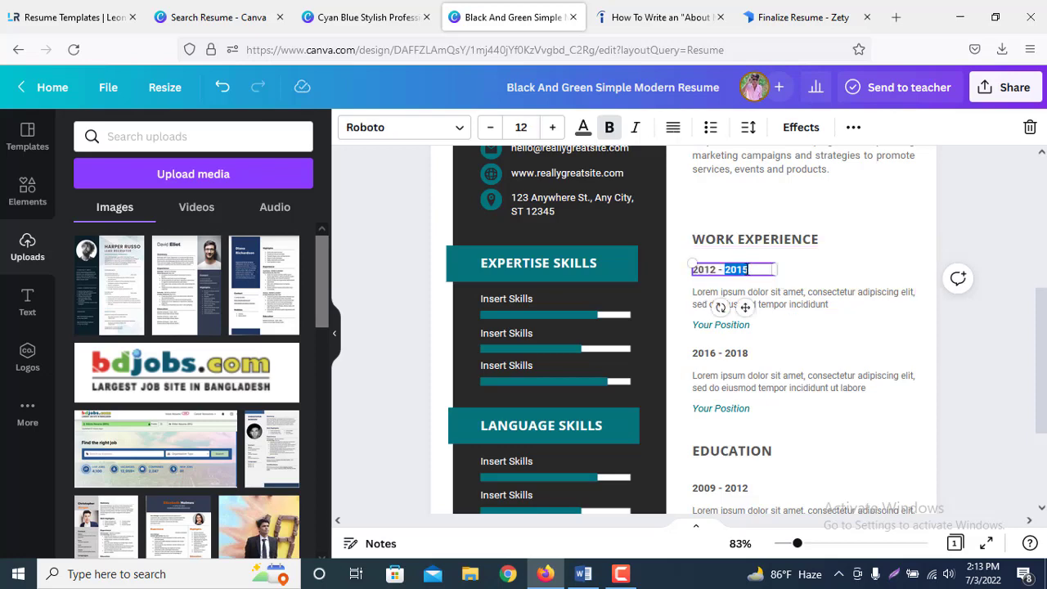
{"action": "left_click", "coordinate": [747, 270]}
{"action": "key", "text": "BackSpace"}
{"action": "key", "text": "BackSpace"}
{"action": "key", "text": "BackSpace"}
{"action": "key", "text": "BackSpace"}
{"action": "key", "text": "BackSpace"}
{"action": "key", "text": "BackSpace"}
{"action": "key", "text": "BackSpace"}
{"action": "type", "text": "20"}
{"action": "type", "text": "2"}
{"action": "left_click", "coordinate": [798, 315]}
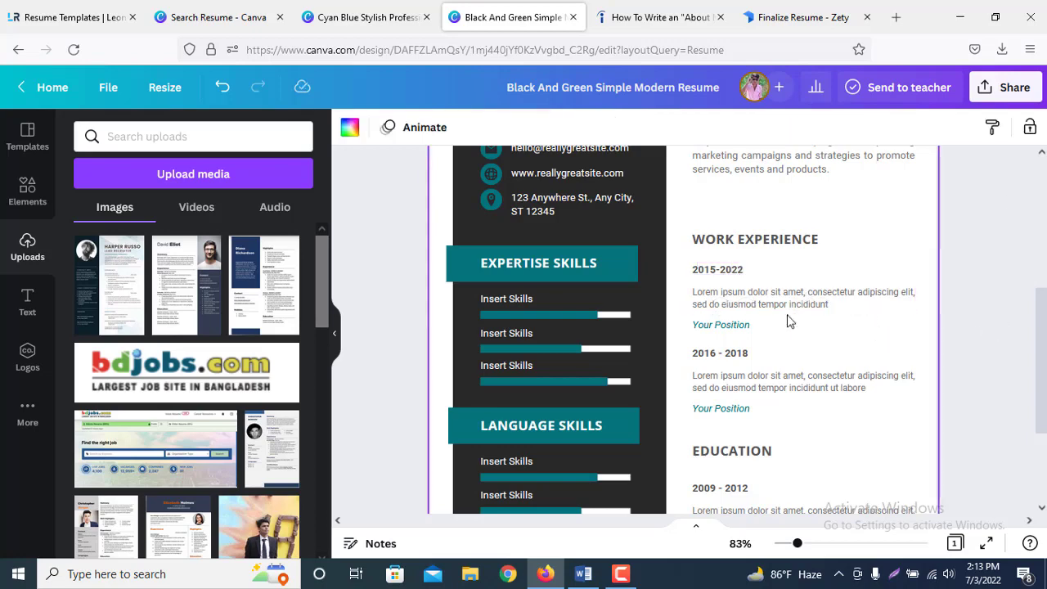
{"action": "left_click", "coordinate": [785, 309]}
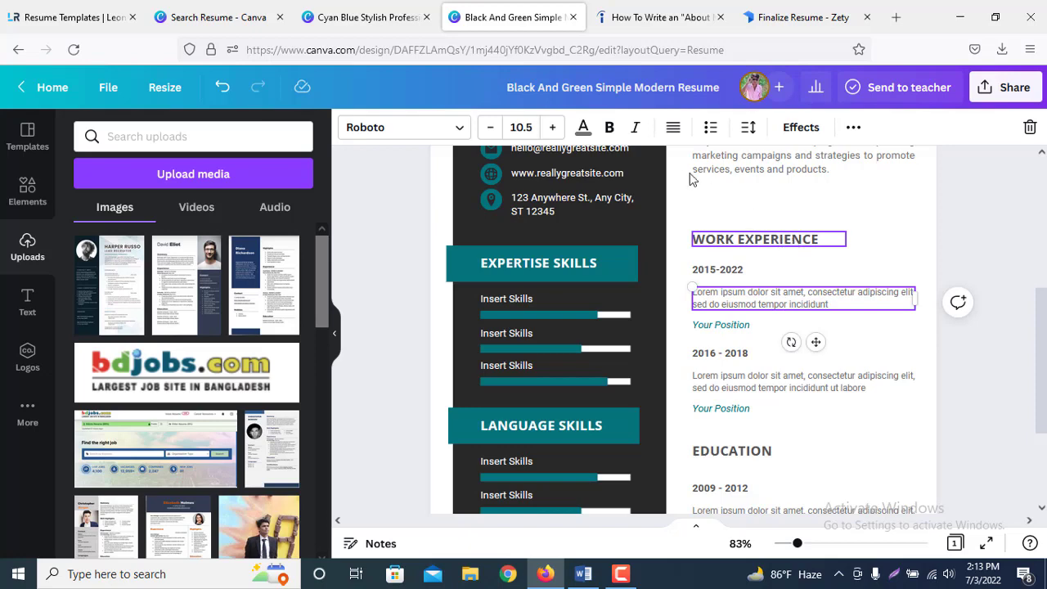
{"action": "left_click", "coordinate": [584, 576]}
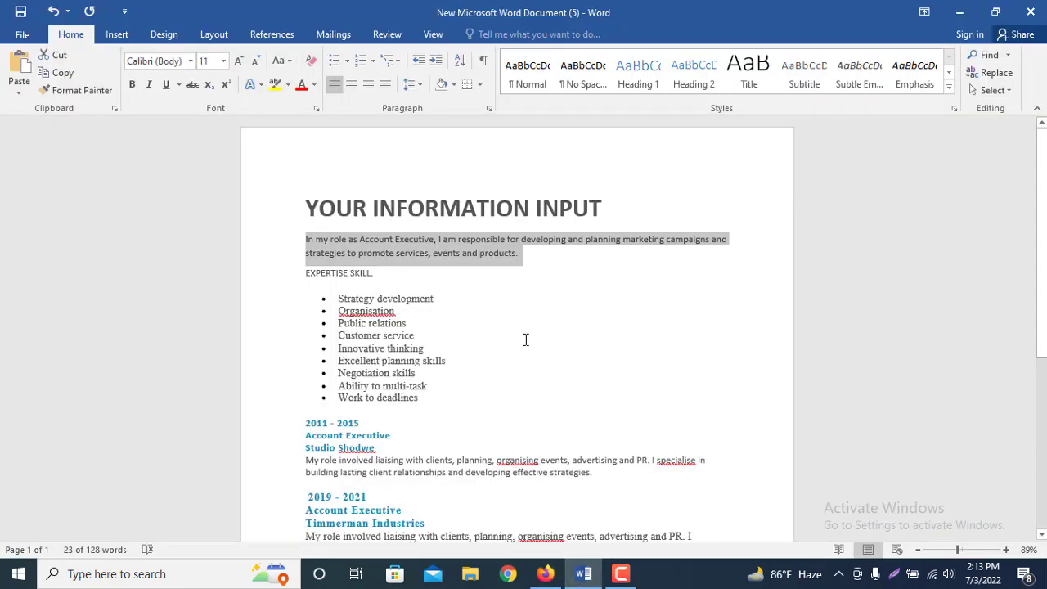
Copy the first job's 'My role involved…' client-liaison paragraph from Word and return to Canva.
{"action": "scroll", "coordinate": [526, 341], "scroll_direction": "down", "scroll_amount": 2}
{"action": "scroll", "coordinate": [539, 370], "scroll_direction": "down", "scroll_amount": 2}
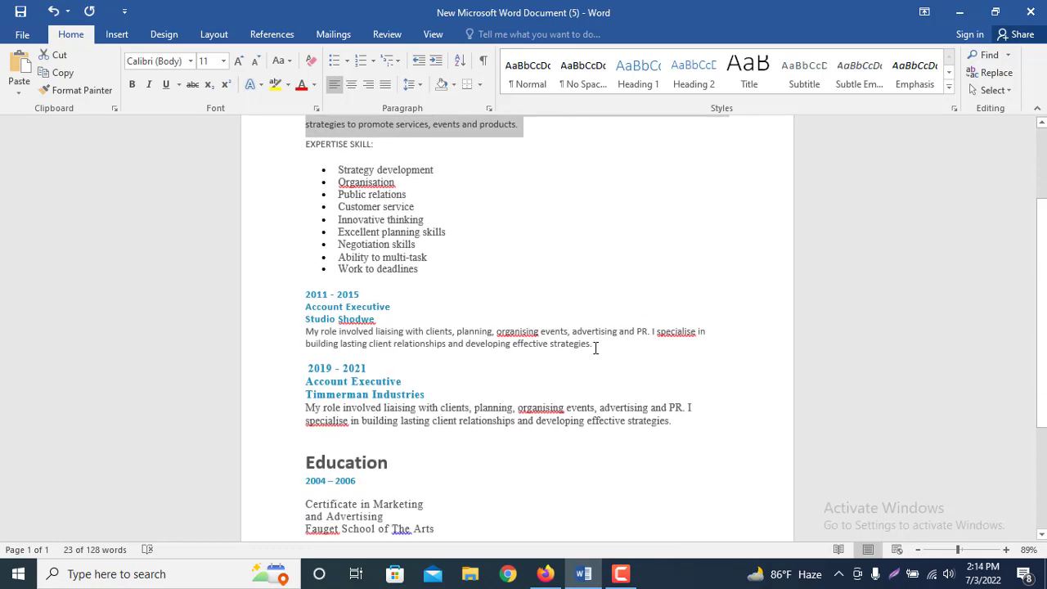
{"action": "left_click_drag", "start_coordinate": [595, 348], "coordinate": [324, 338]}
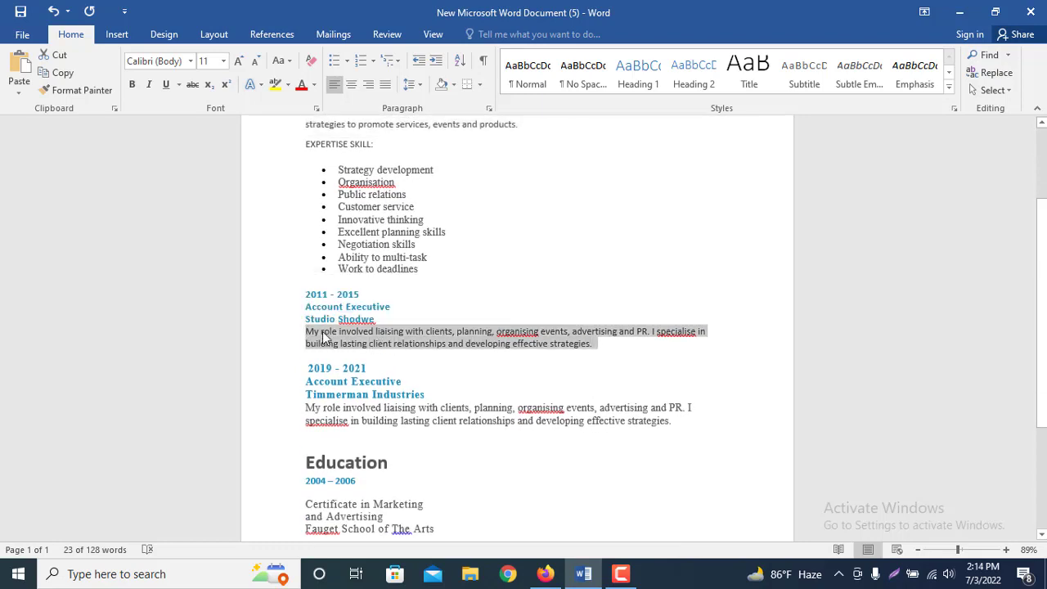
{"action": "right_click", "coordinate": [324, 337]}
{"action": "left_click", "coordinate": [351, 357]}
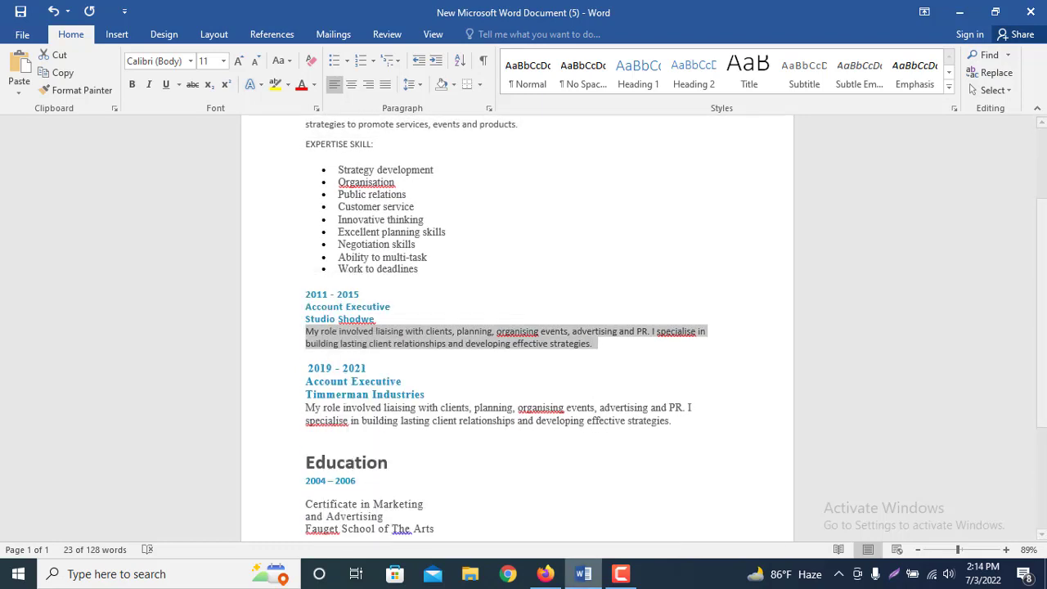
{"action": "left_click", "coordinate": [545, 574]}
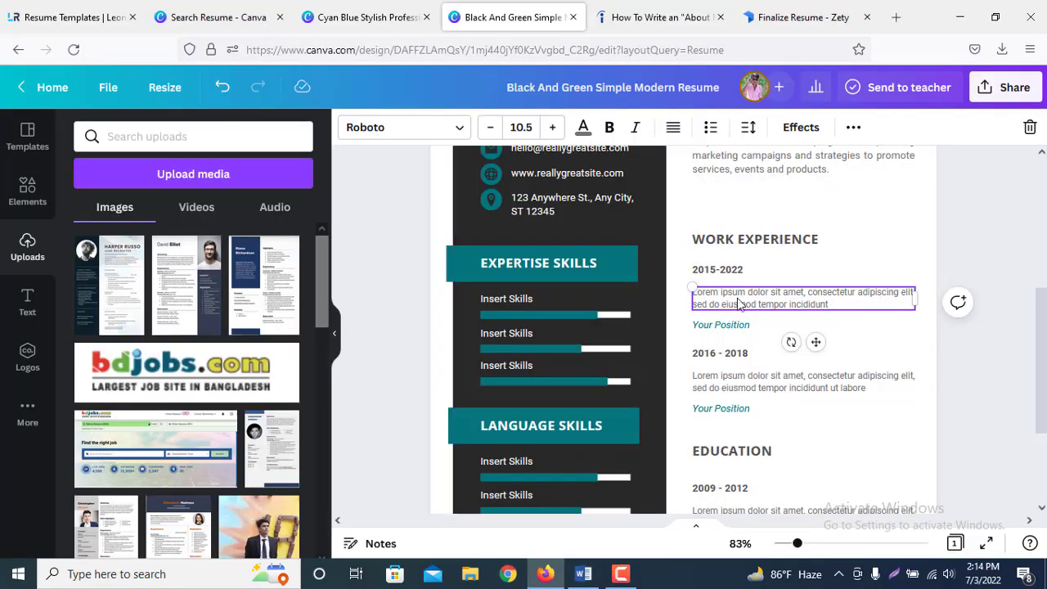
Paste the client-liaison paragraph into the 2015-2022 job description and resize it to fit the column.
{"action": "double_click", "coordinate": [738, 304]}
{"action": "type", "text": "My role involved liaising with clients, planning, organising events, advertising and PR. I specialise in building lasting client relationships and developing effective strategies."}
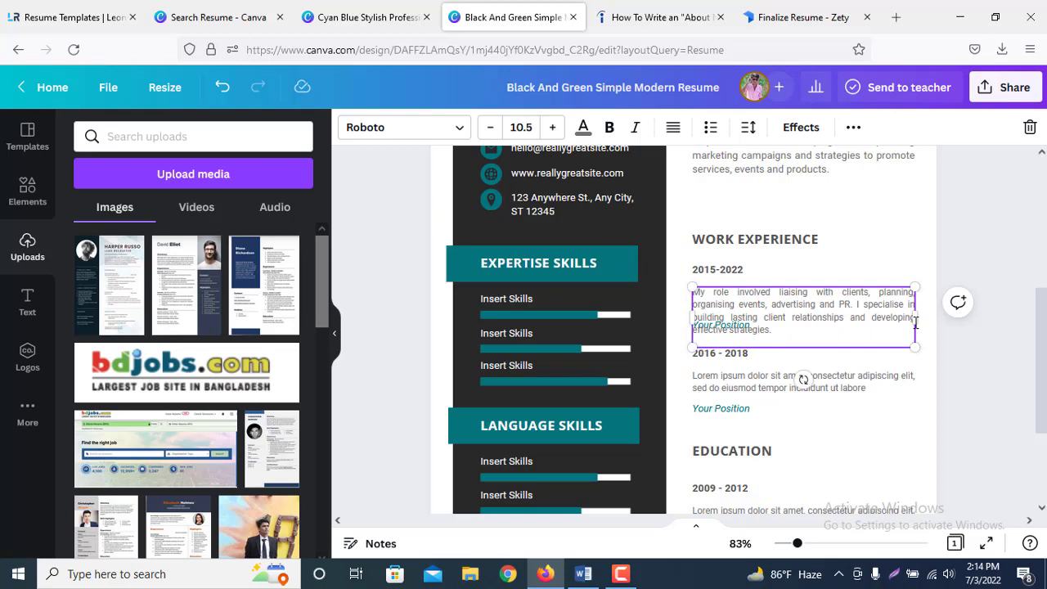
{"action": "left_click_drag", "start_coordinate": [915, 318], "coordinate": [925, 318]}
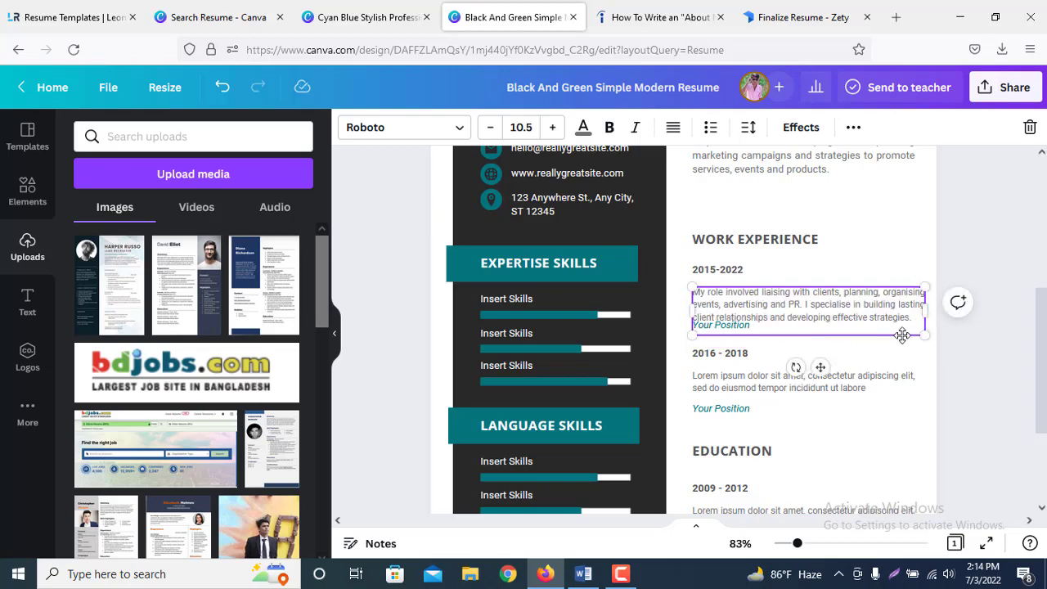
{"action": "left_click_drag", "start_coordinate": [922, 335], "coordinate": [878, 302]}
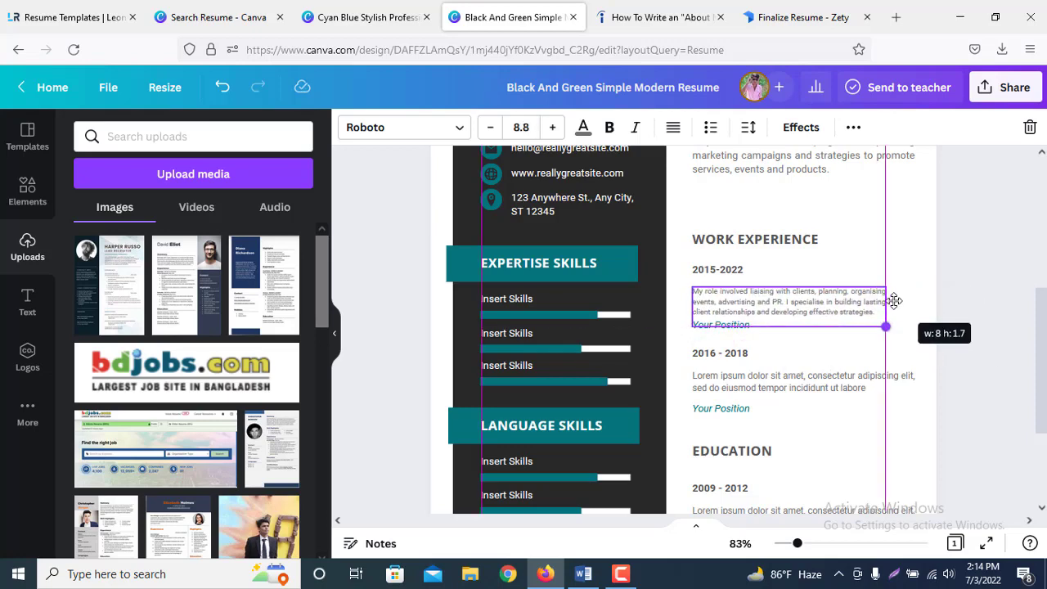
{"action": "left_click_drag", "start_coordinate": [895, 301], "coordinate": [892, 305]}
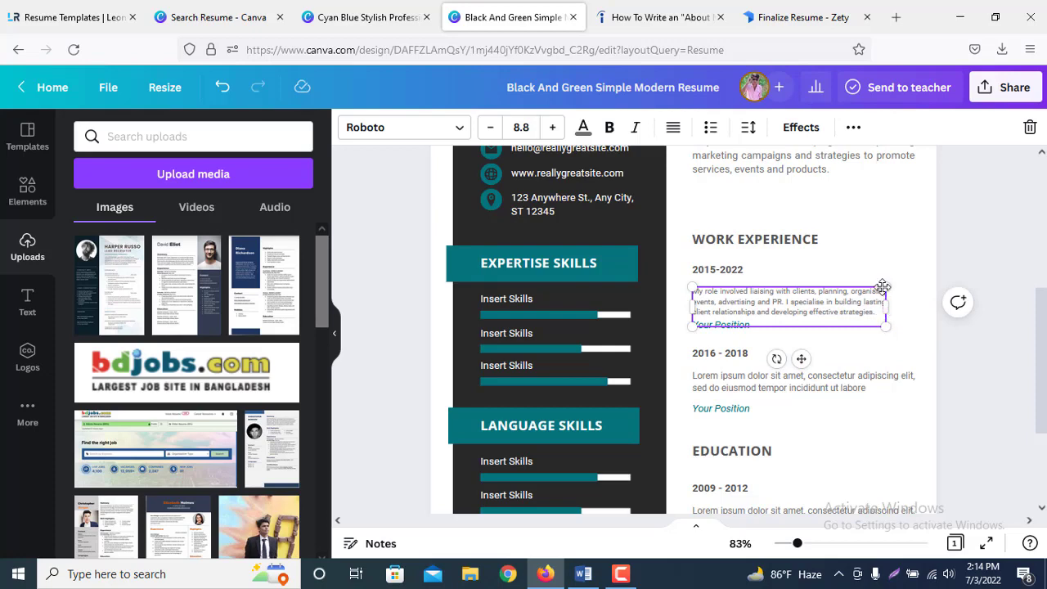
{"action": "left_click_drag", "start_coordinate": [882, 287], "coordinate": [910, 284]}
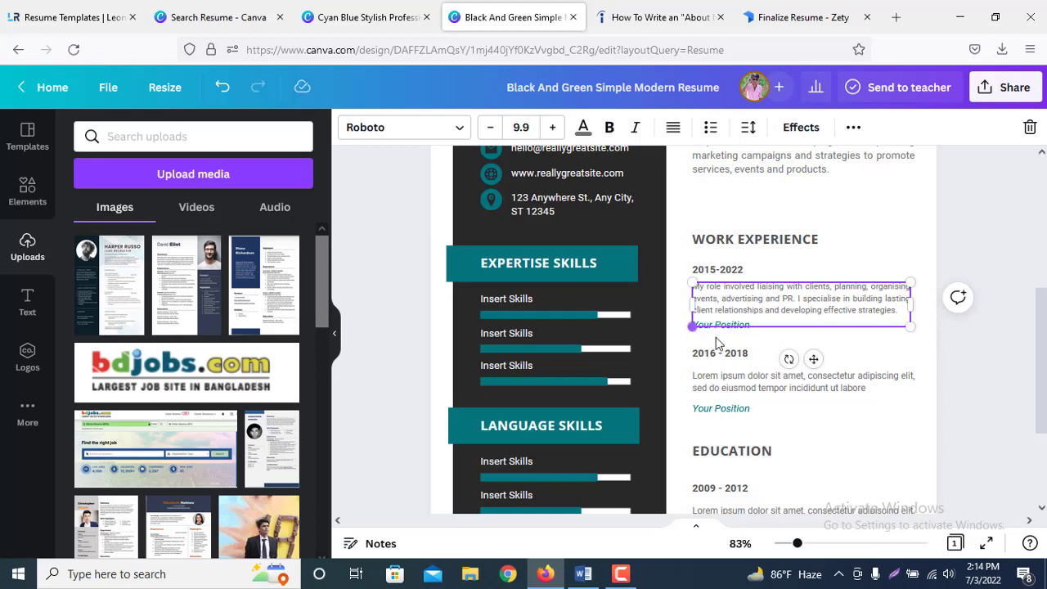
{"action": "left_click", "coordinate": [835, 366]}
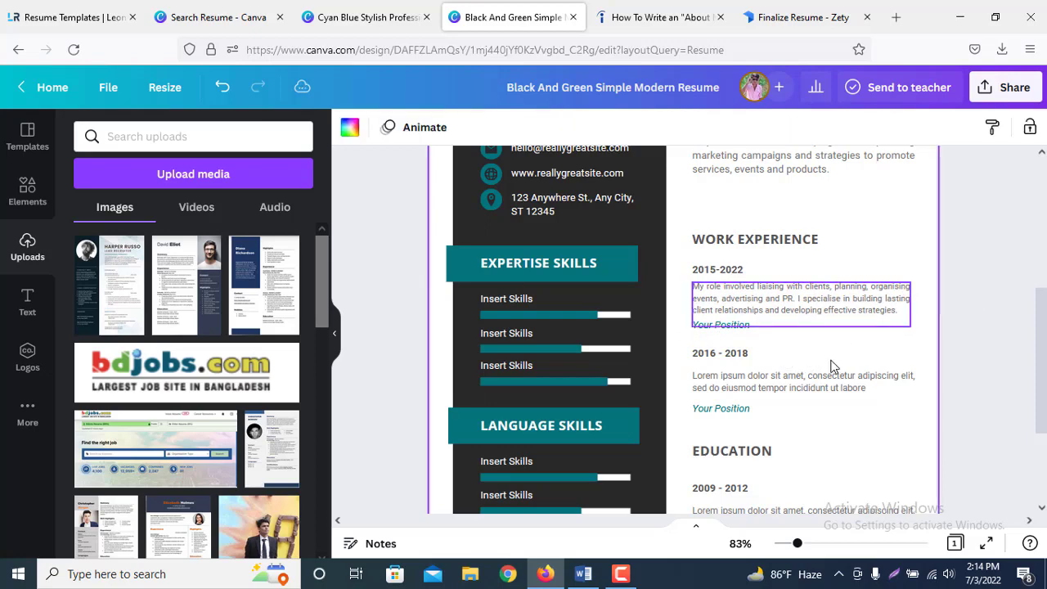
Change the job's 'Your Position' line to read account manager.
{"action": "left_click_drag", "start_coordinate": [734, 329], "coordinate": [731, 332]}
{"action": "double_click", "coordinate": [747, 328]}
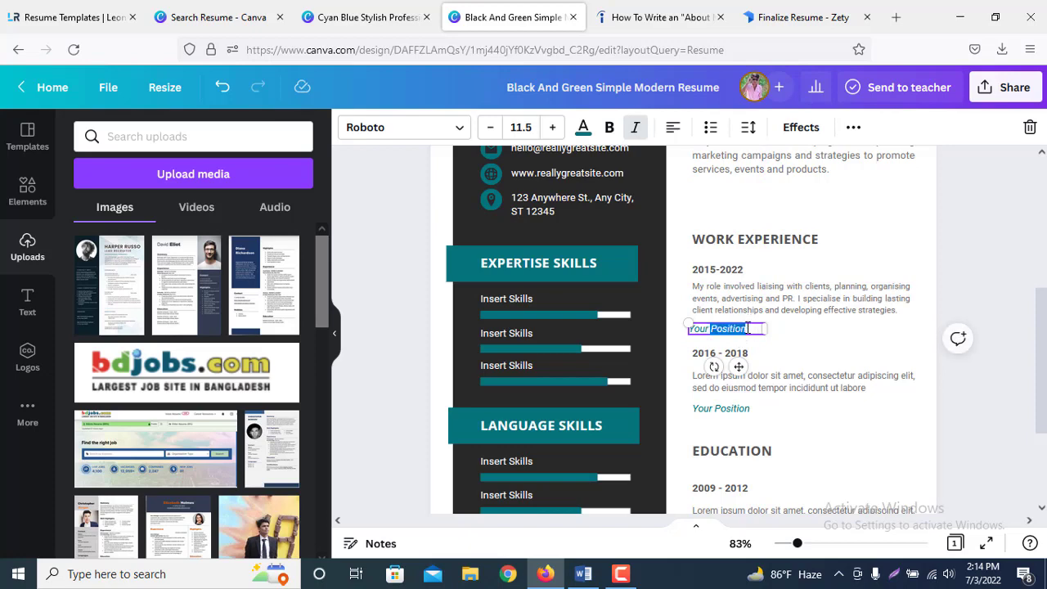
{"action": "key", "text": "BackSpace"}
{"action": "type", "text": "count"}
{"action": "type", "text": " manager"}
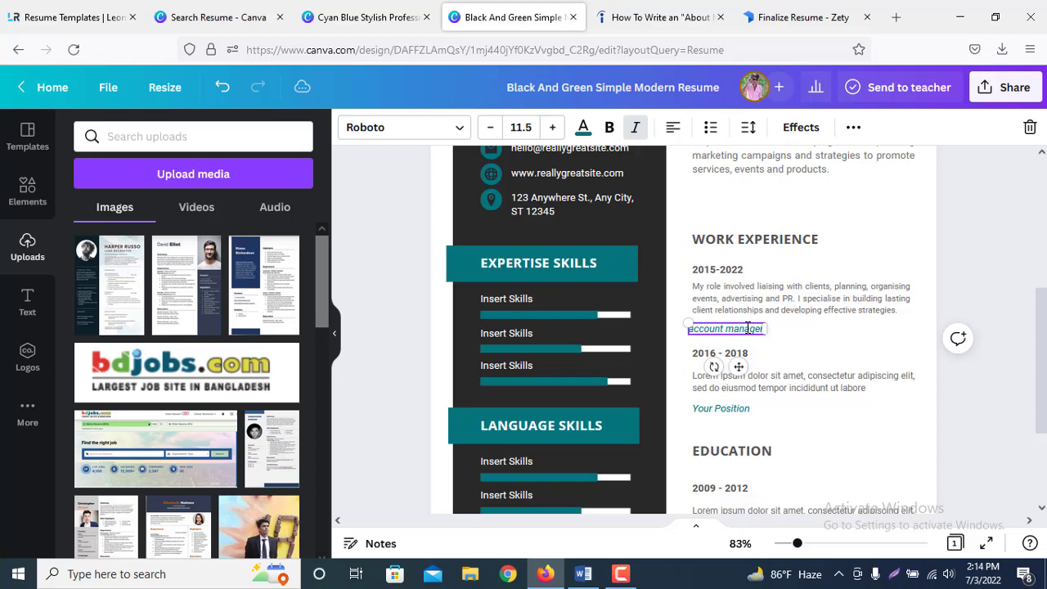
{"action": "left_click", "coordinate": [811, 329]}
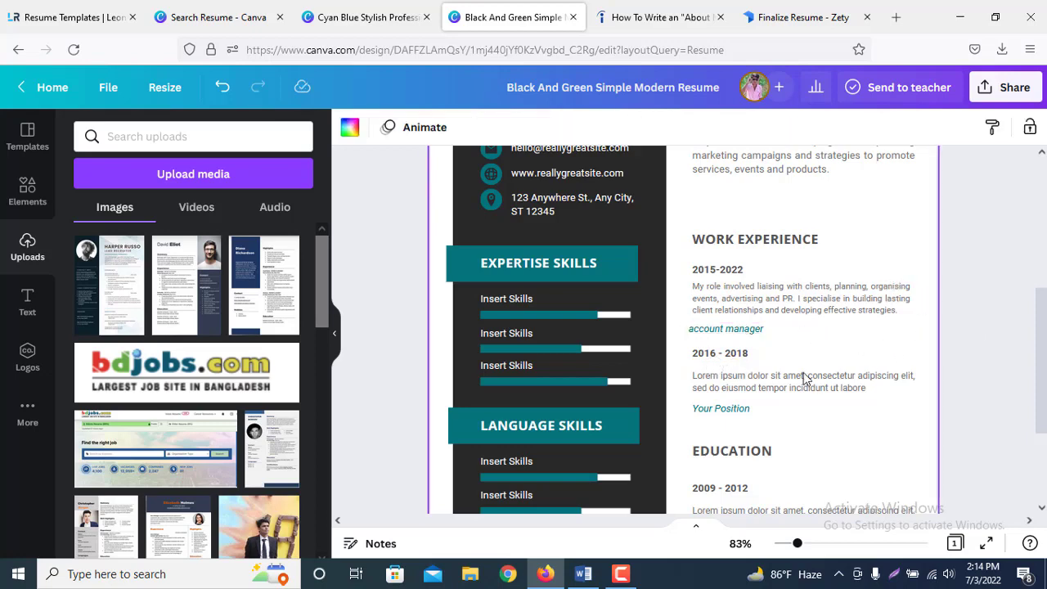
Change the second job's date from 2016 - 2018 to 2020-2022, restoring the accidentally deleted box.
{"action": "left_click", "coordinate": [719, 355]}
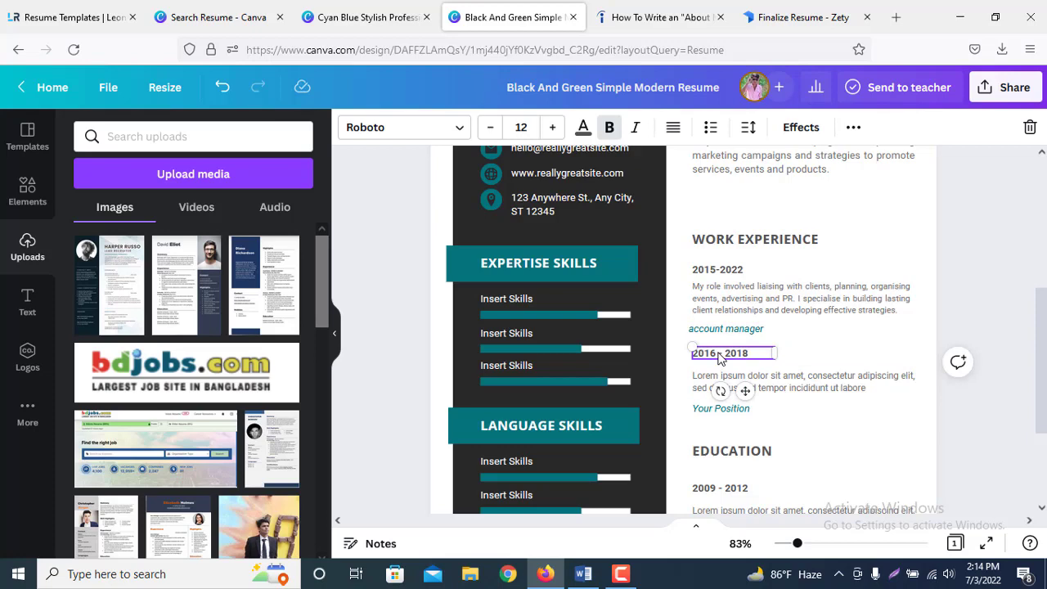
{"action": "key", "text": "Delete"}
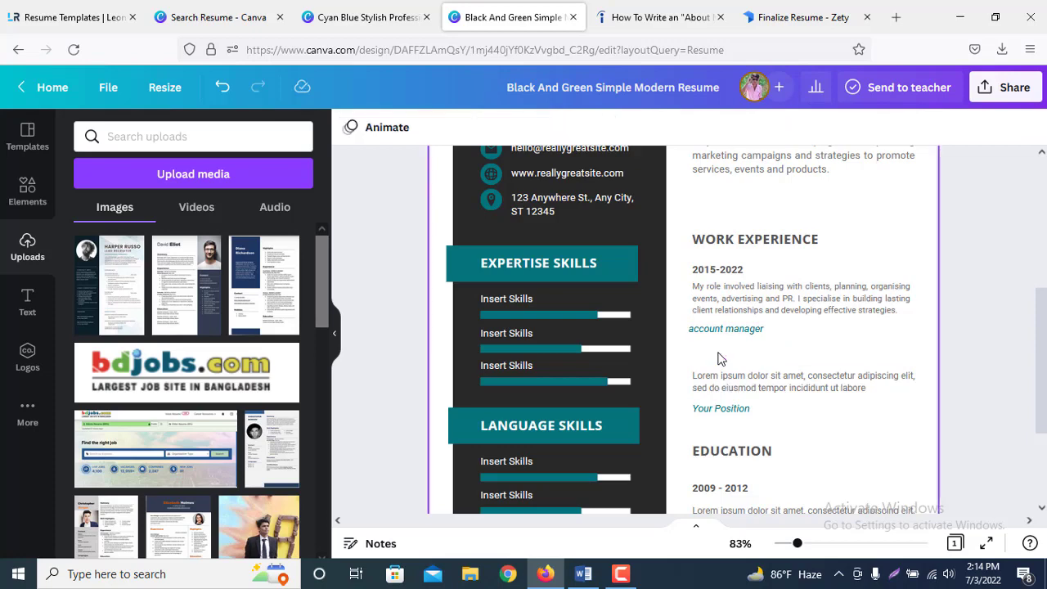
{"action": "left_click", "coordinate": [223, 88]}
{"action": "double_click", "coordinate": [747, 350]}
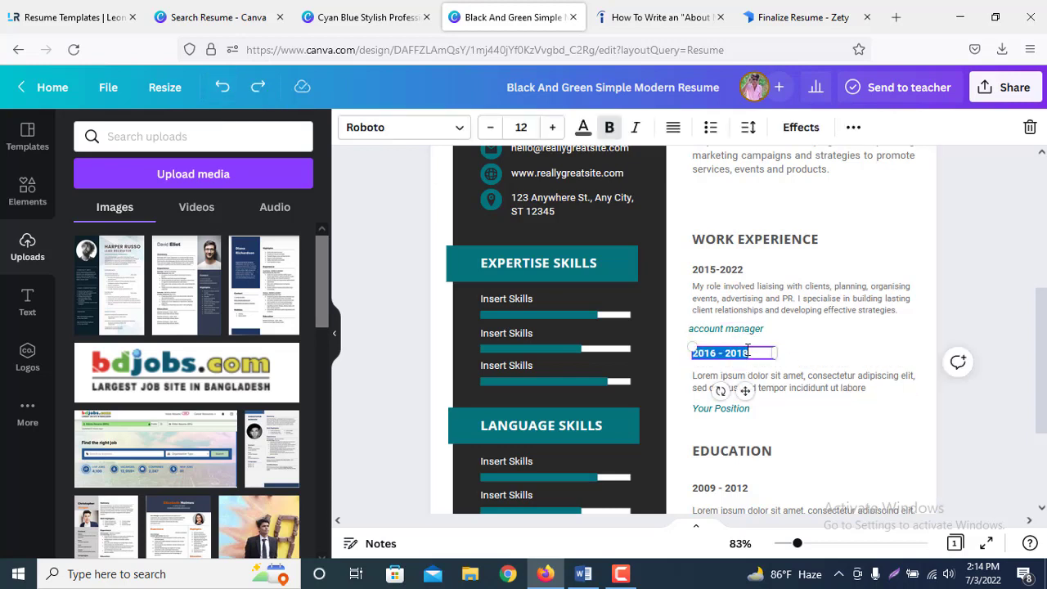
{"action": "key", "text": "BackSpace"}
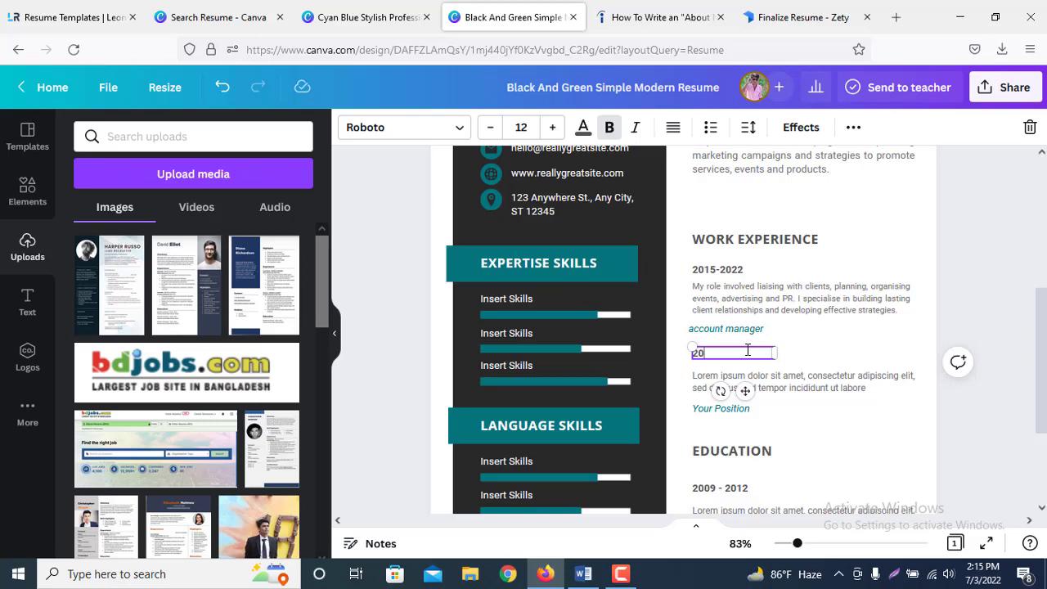
{"action": "type", "text": "20-"}
{"action": "type", "text": "2022"}
{"action": "left_click", "coordinate": [742, 409]}
{"action": "left_click", "coordinate": [742, 409]}
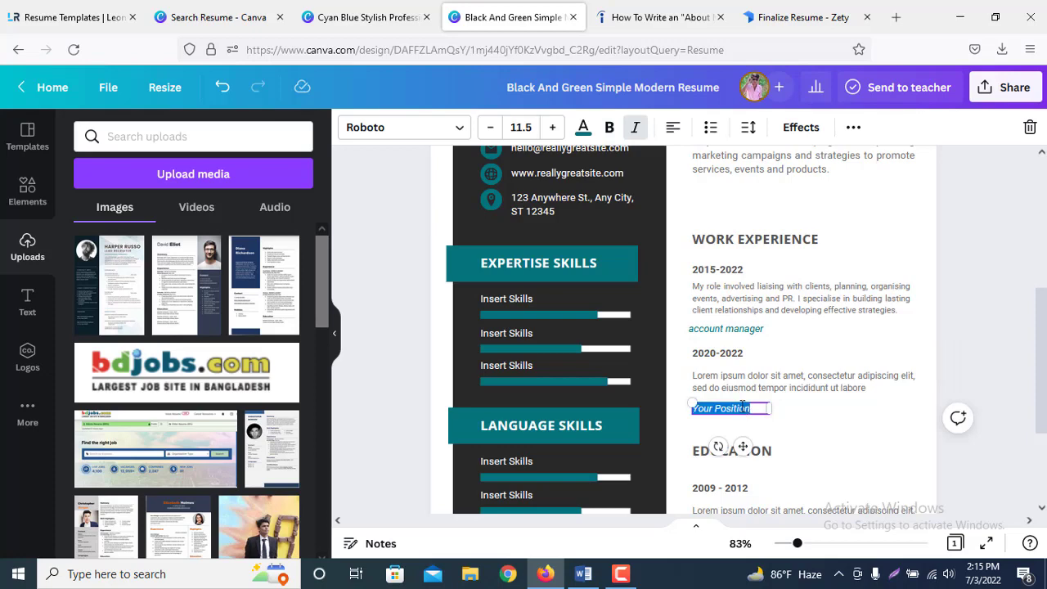
{"action": "left_click", "coordinate": [765, 391]}
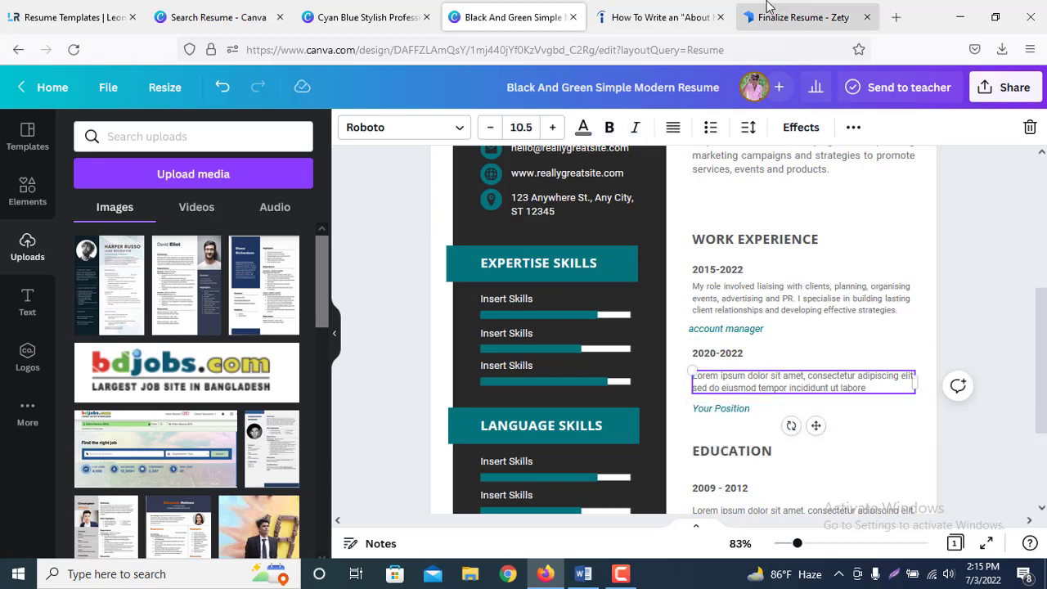
In the Word notes, select the 2019 - 2021 Timmerman Industries role description paragraph.
{"action": "left_click", "coordinate": [583, 574]}
{"action": "scroll", "coordinate": [496, 396], "scroll_direction": "down", "scroll_amount": 2}
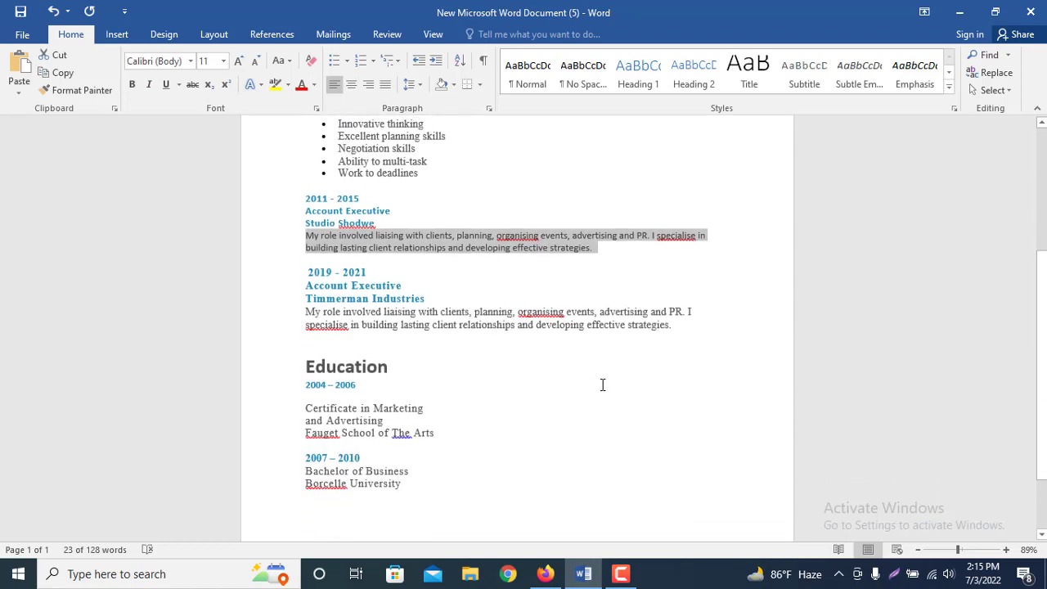
{"action": "left_click_drag", "start_coordinate": [684, 325], "coordinate": [281, 311]}
{"action": "key", "text": "ctrl+c"}
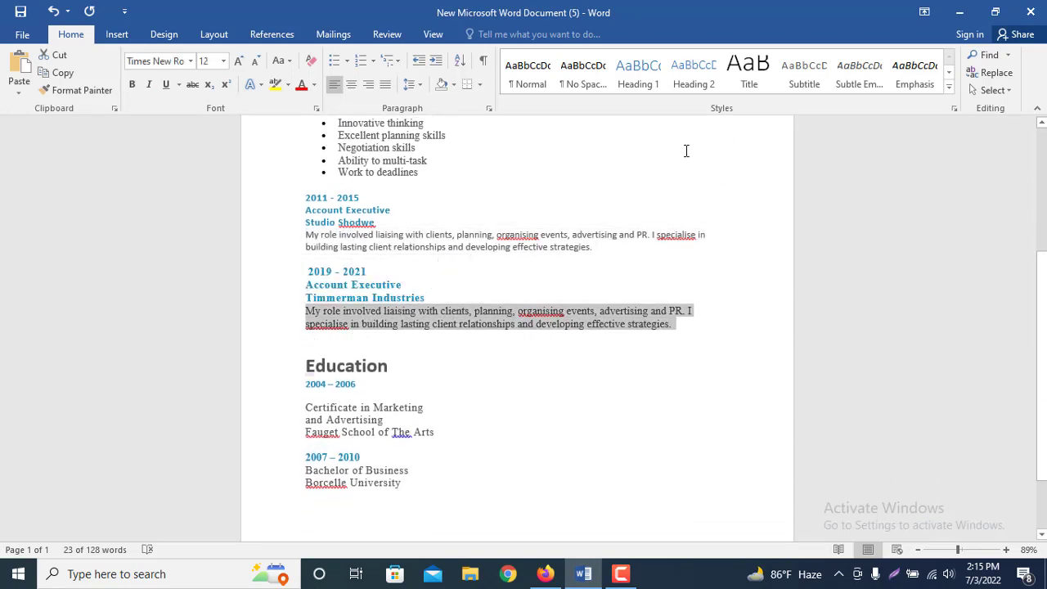
Replace the 2020-2022 Lorem ipsum placeholder with the copied role description, widened and nudged up.
{"action": "left_click", "coordinate": [546, 576]}
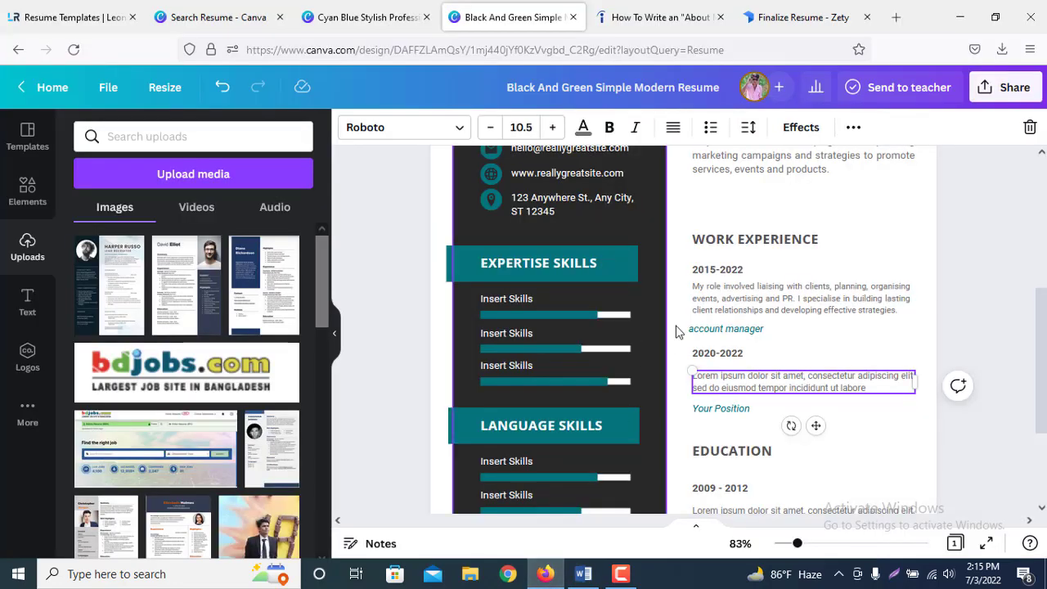
{"action": "double_click", "coordinate": [726, 377]}
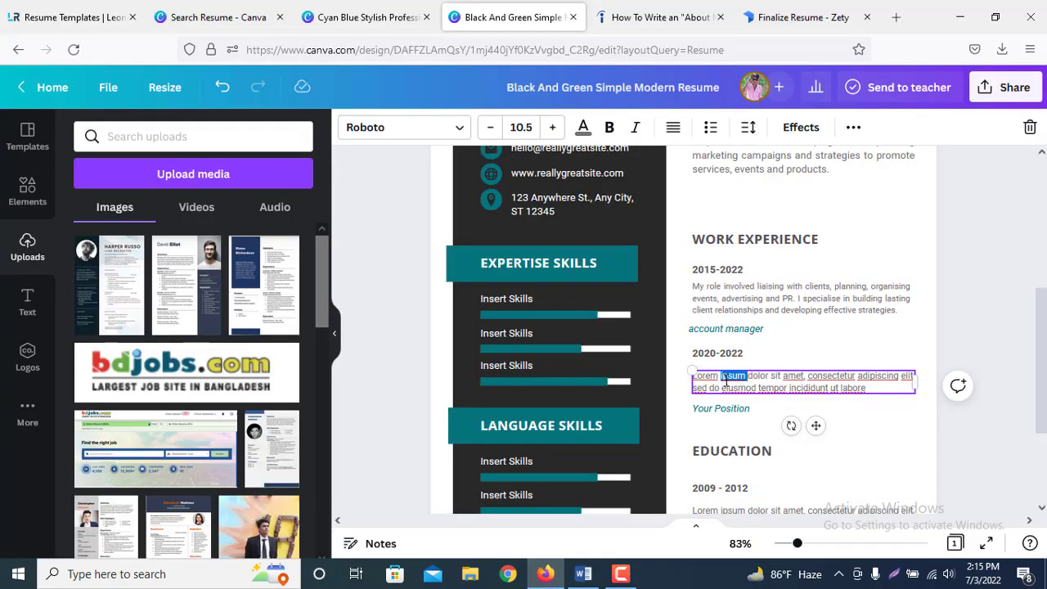
{"action": "triple_click", "coordinate": [725, 379]}
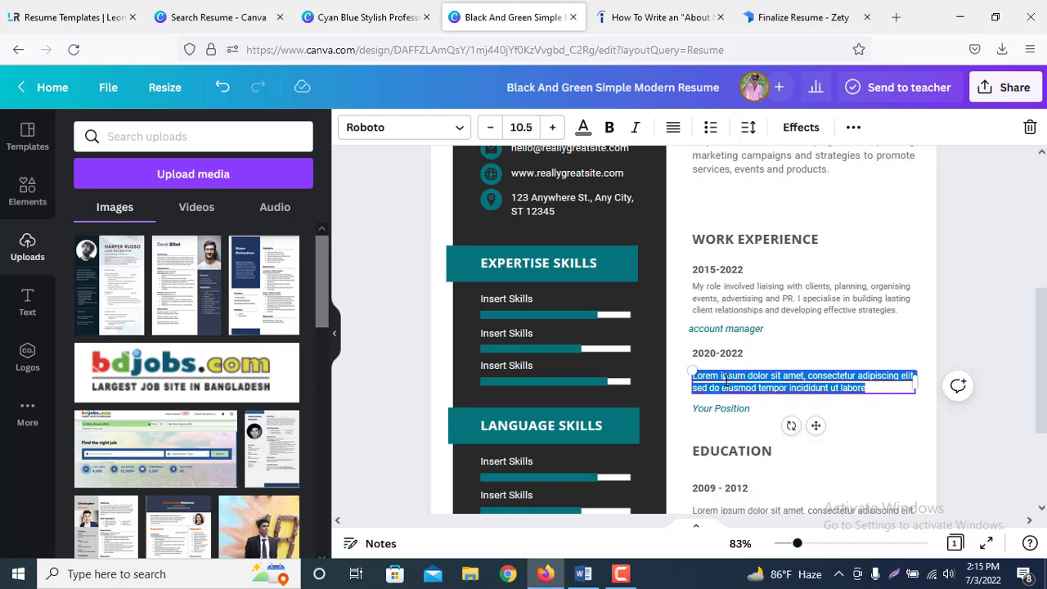
{"action": "key", "text": "ctrl+v"}
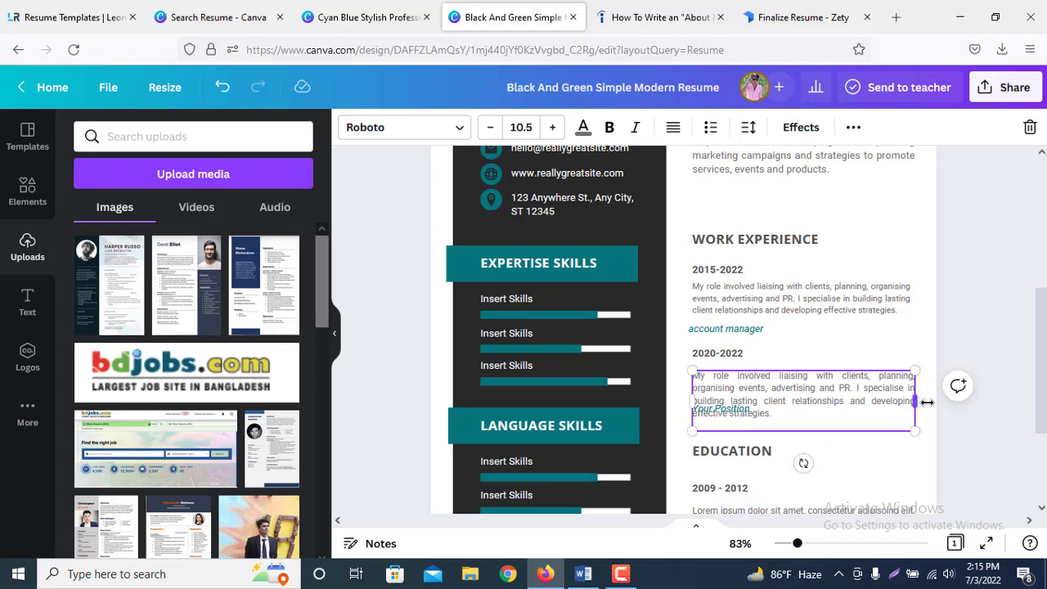
{"action": "left_click_drag", "start_coordinate": [915, 401], "coordinate": [932, 399]}
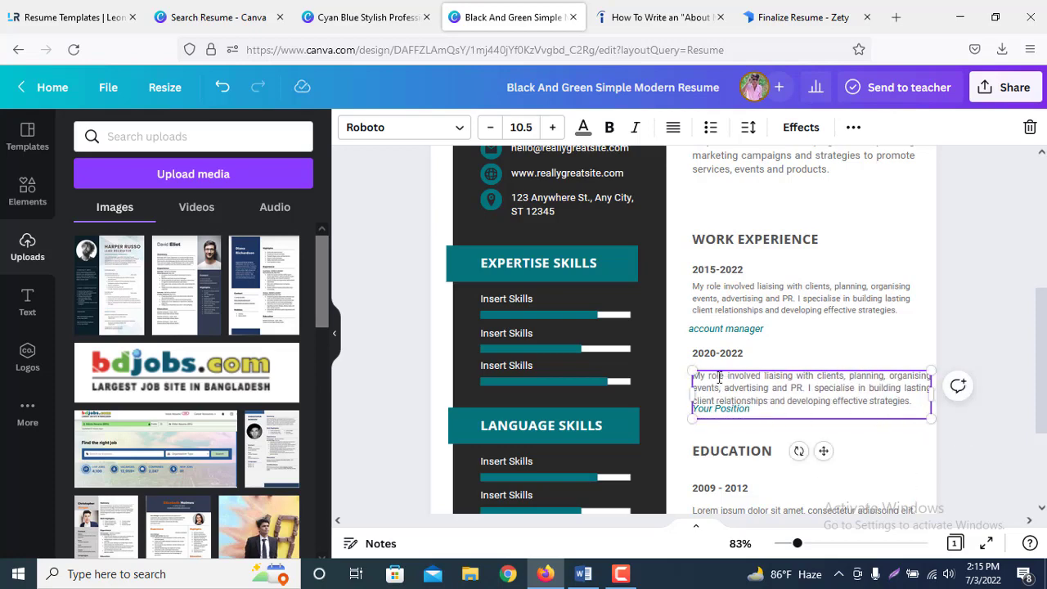
{"action": "left_click", "coordinate": [873, 442]}
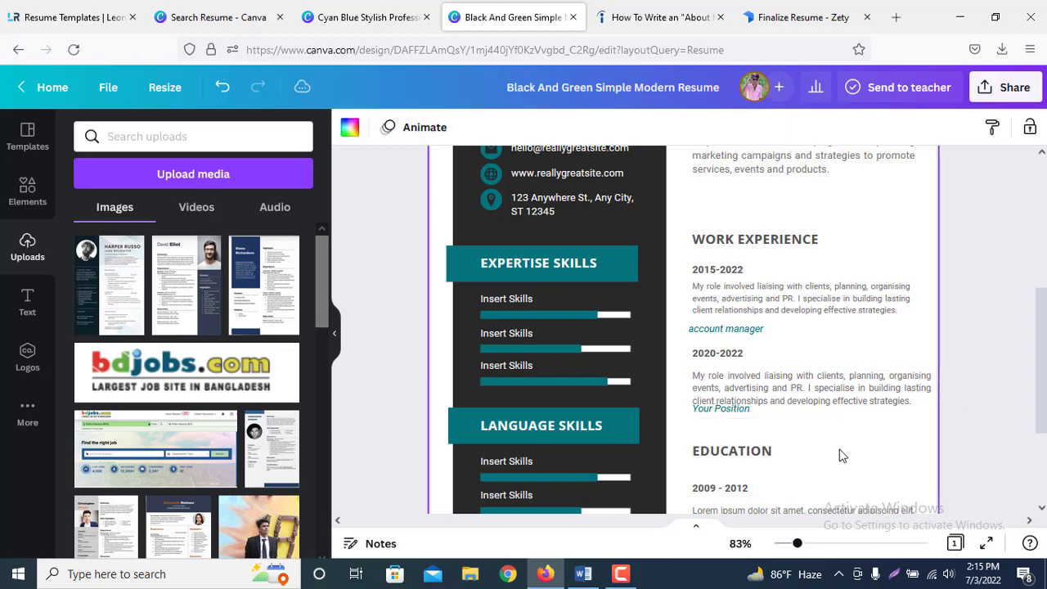
{"action": "left_click", "coordinate": [801, 400]}
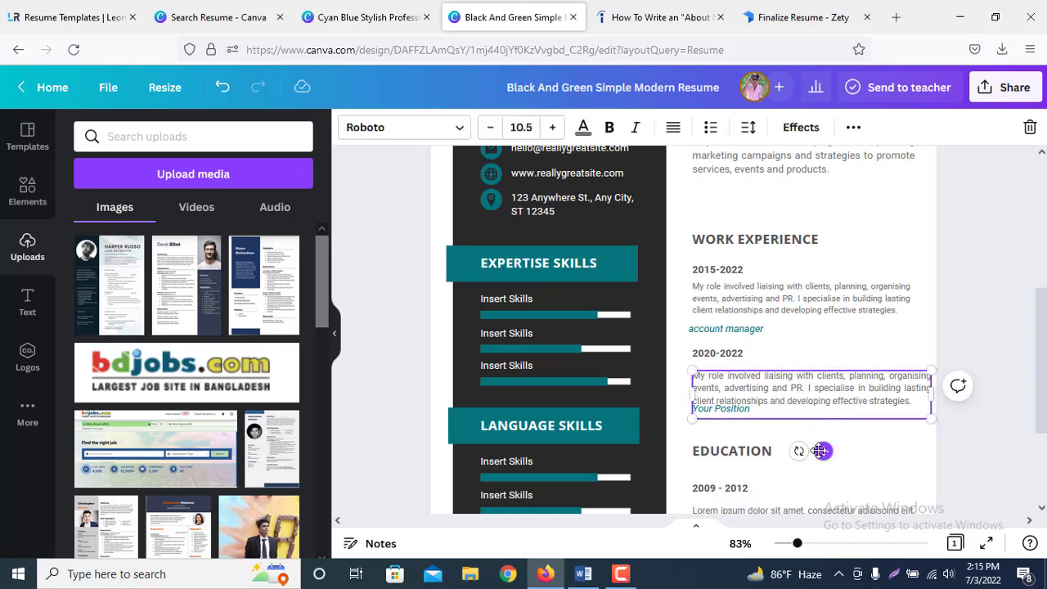
{"action": "left_click_drag", "start_coordinate": [821, 450], "coordinate": [823, 446]}
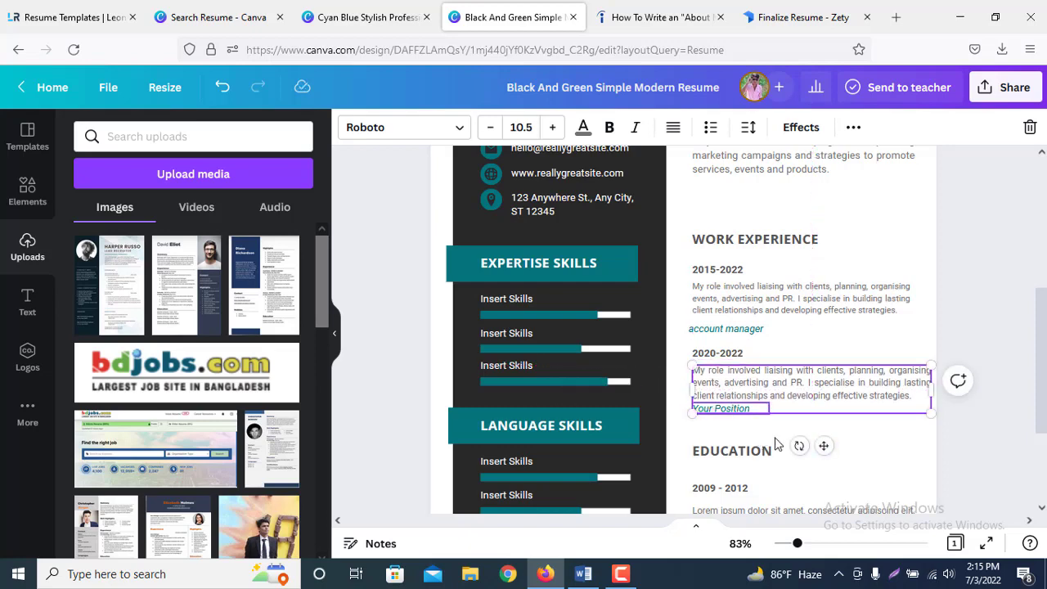
Move the Your Position line below the description and change it to manager.
{"action": "left_click", "coordinate": [847, 350]}
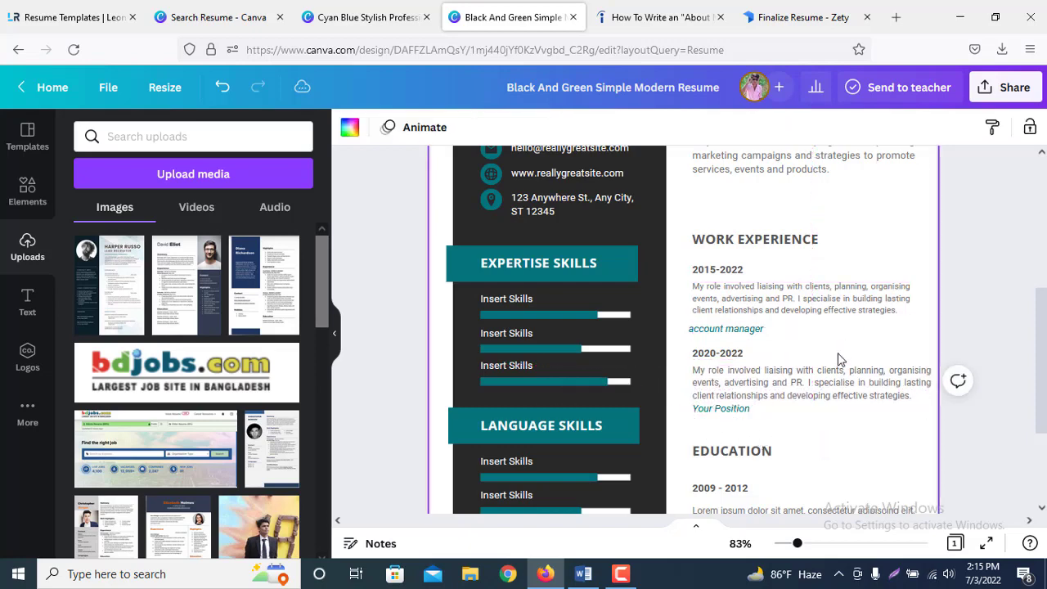
{"action": "left_click", "coordinate": [729, 419]}
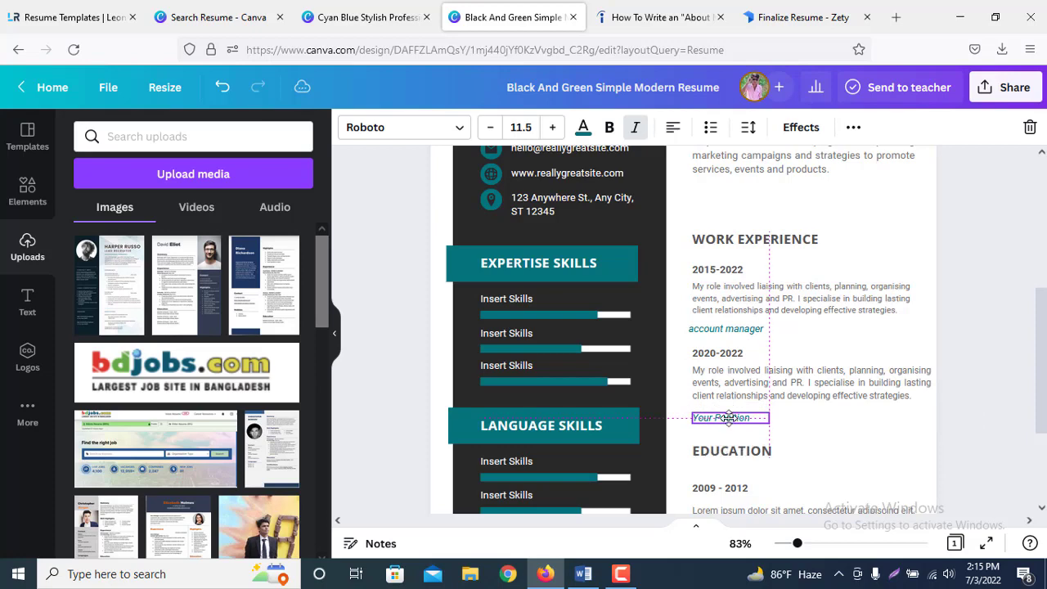
{"action": "left_click_drag", "start_coordinate": [731, 424], "coordinate": [729, 414]}
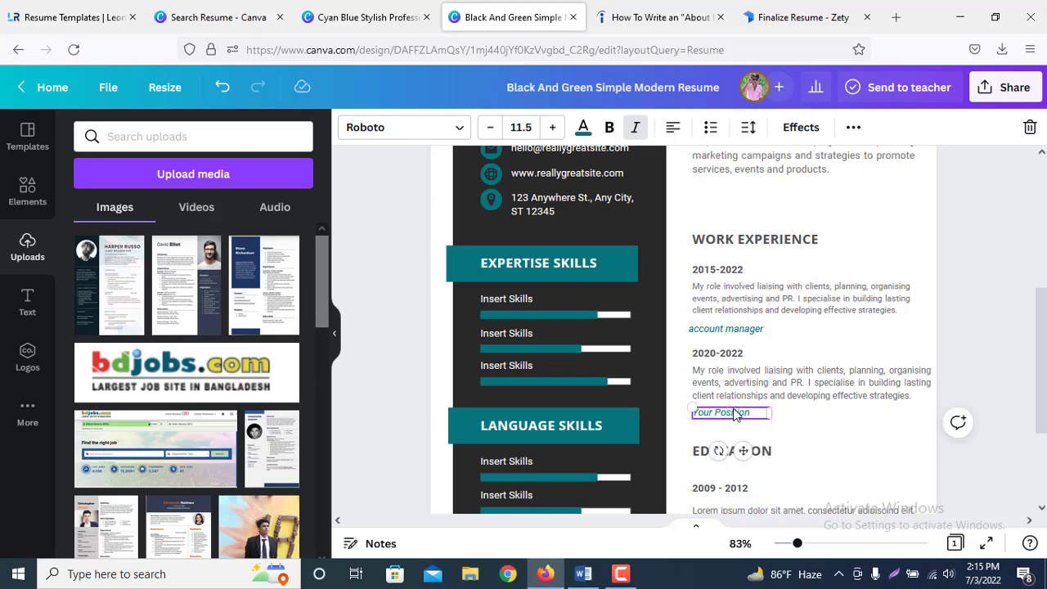
{"action": "double_click", "coordinate": [746, 413]}
{"action": "left_click", "coordinate": [750, 413]}
{"action": "key", "text": "BackSpace"}
{"action": "key", "text": "BackSpace"}
{"action": "key", "text": "BackSpace"}
{"action": "key", "text": "BackSpace"}
{"action": "type", "text": "ma"}
{"action": "type", "text": "n"}
{"action": "left_click", "coordinate": [802, 434]}
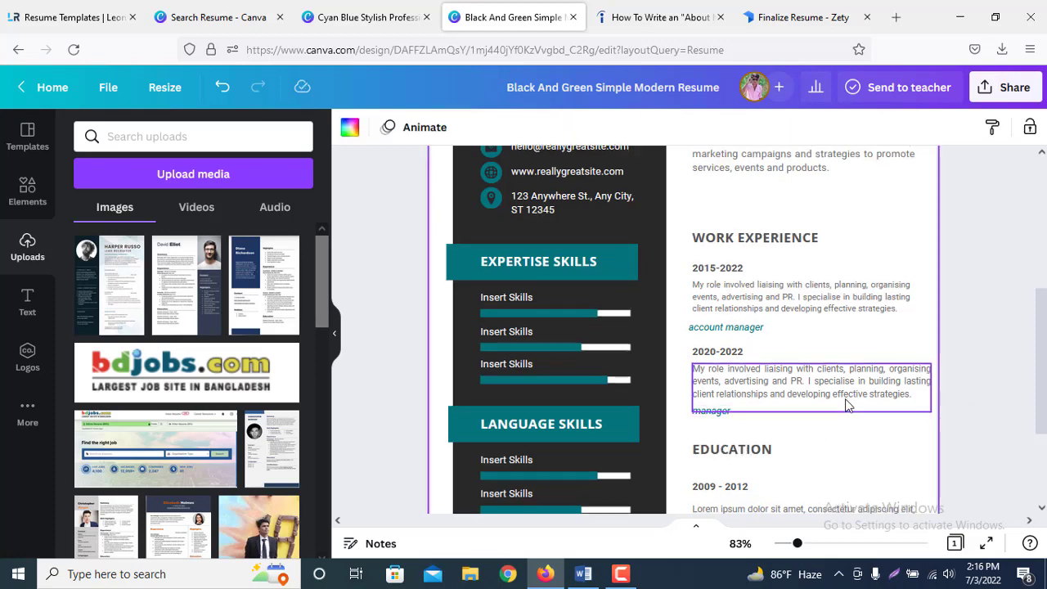
Change the first education dates from 2009 - 2012 to 2014-2015.
{"action": "scroll", "coordinate": [775, 411], "scroll_direction": "down", "scroll_amount": 3}
{"action": "double_click", "coordinate": [746, 385]}
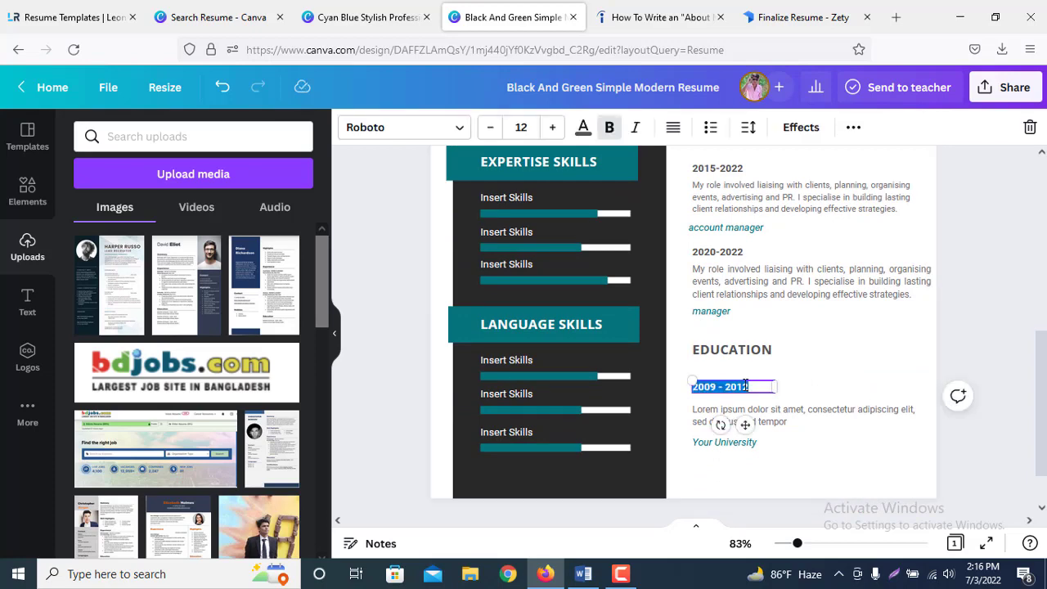
{"action": "key", "text": "BackSpace"}
{"action": "type", "text": "2014-201"}
{"action": "type", "text": "5"}
Select the education description placeholder and bring up the How To Write an About Me article.
{"action": "scroll", "coordinate": [850, 383], "scroll_direction": "down", "scroll_amount": 1}
{"action": "left_click", "coordinate": [788, 375]}
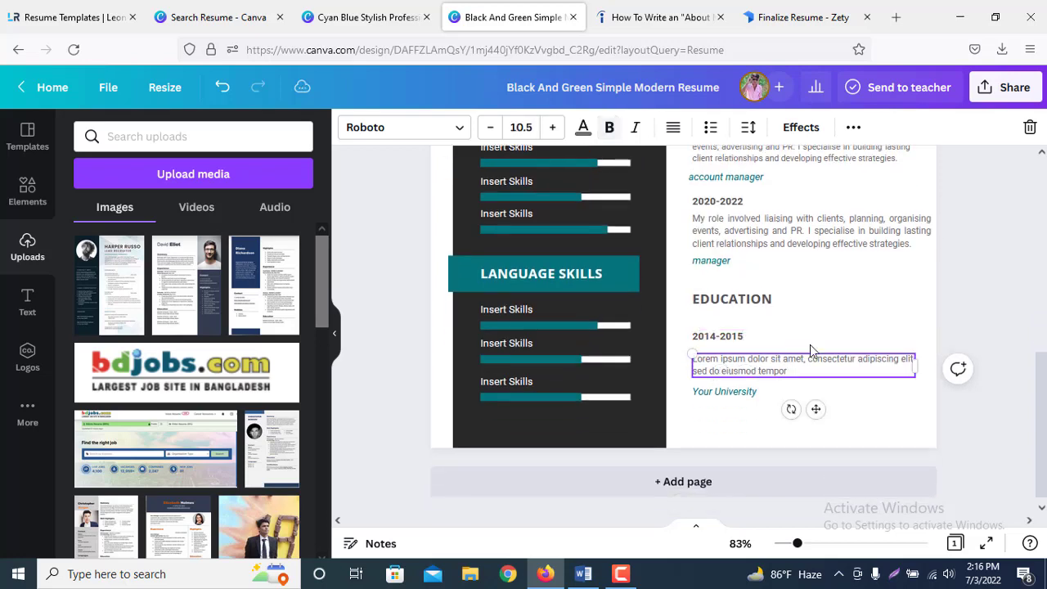
{"action": "left_click", "coordinate": [657, 16]}
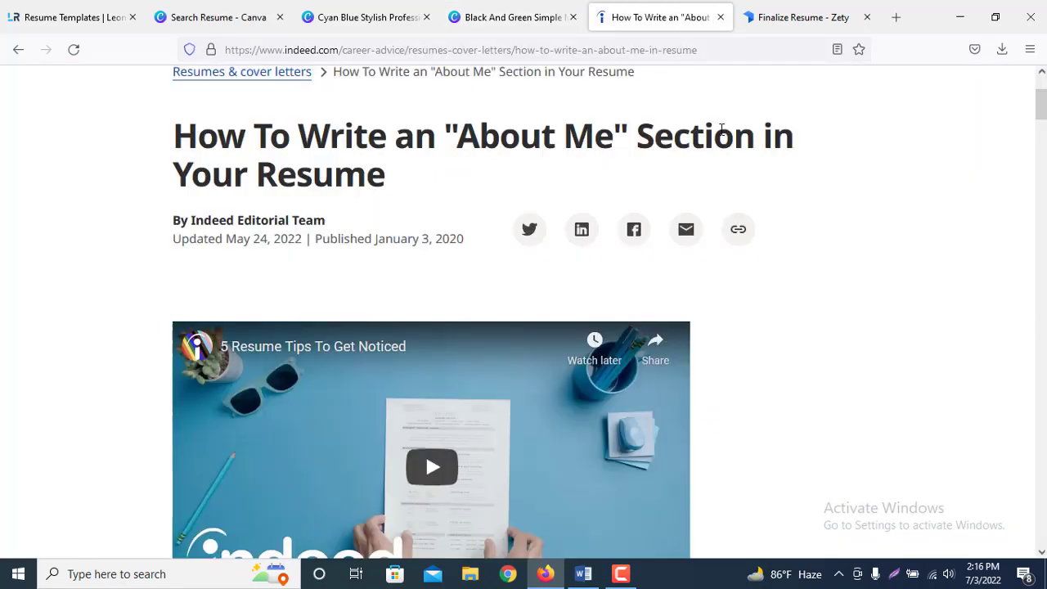
Copy the Certificate in Marketing and Advertising, Fauget School of The Arts lines from the Word resume.
{"action": "left_click", "coordinate": [582, 573]}
{"action": "scroll", "coordinate": [461, 327], "scroll_direction": "down", "scroll_amount": 1}
{"action": "scroll", "coordinate": [441, 344], "scroll_direction": "down", "scroll_amount": 1}
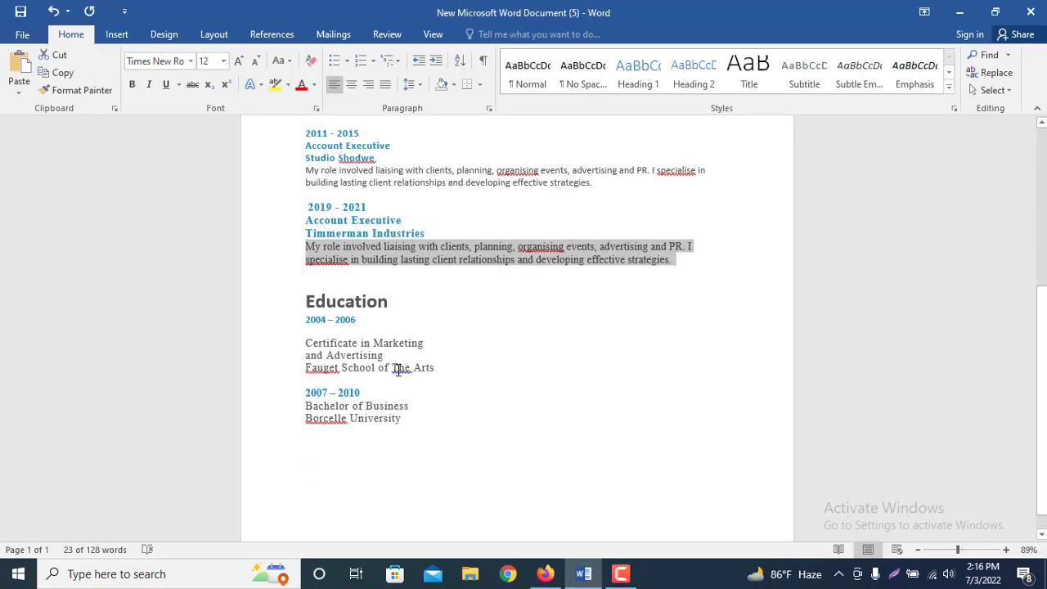
{"action": "left_click_drag", "start_coordinate": [442, 367], "coordinate": [308, 349]}
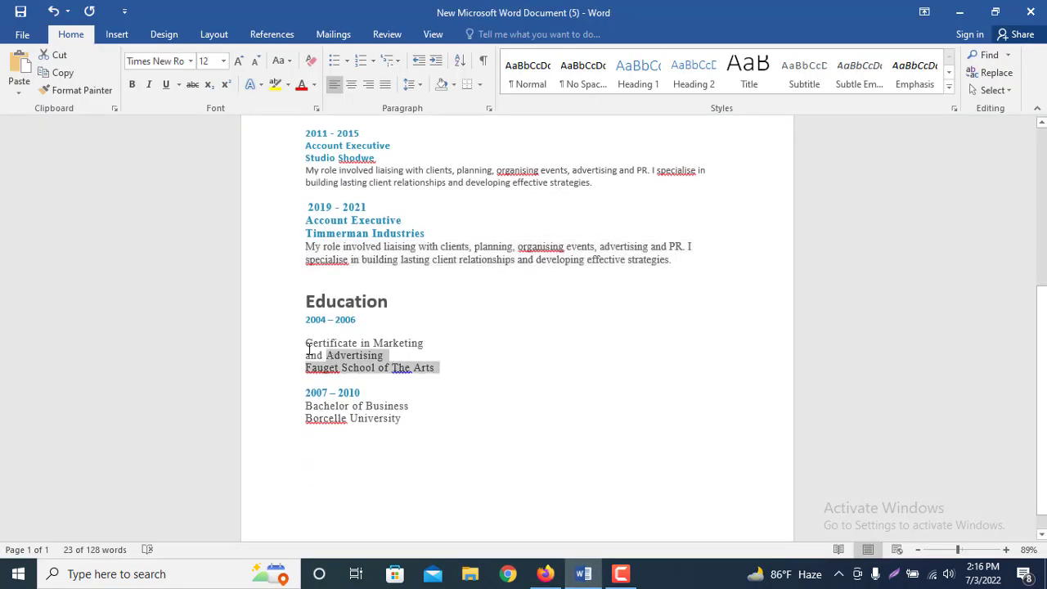
{"action": "right_click", "coordinate": [308, 350]}
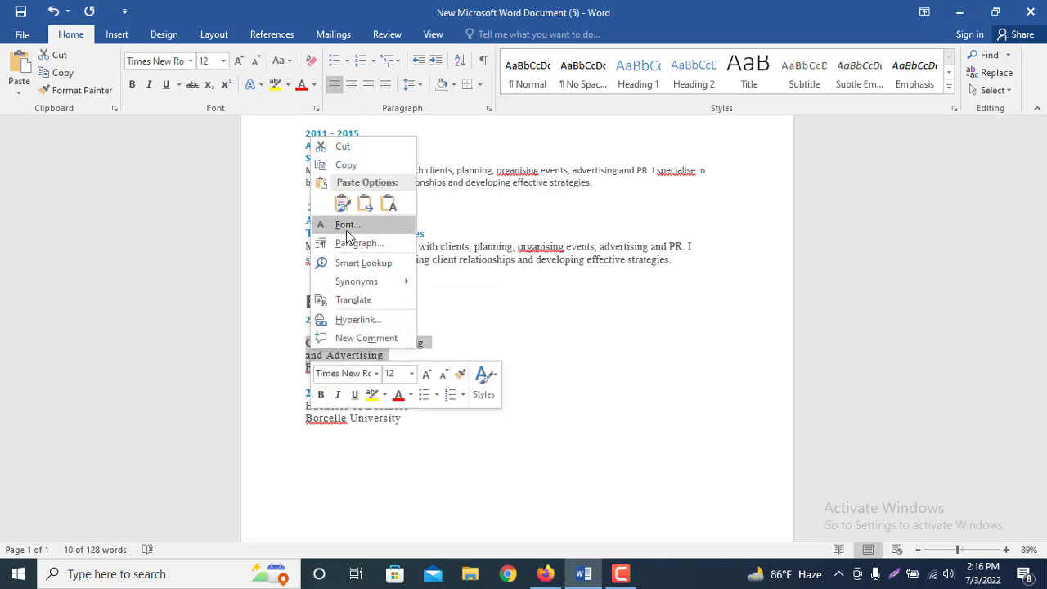
{"action": "left_click", "coordinate": [535, 362]}
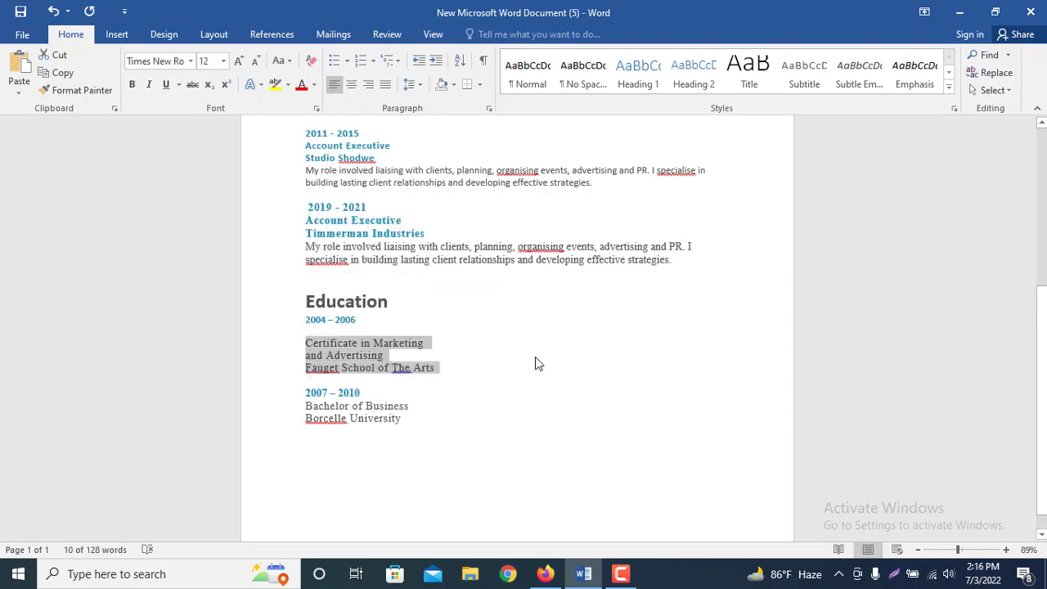
{"action": "left_click", "coordinate": [442, 375]}
{"action": "left_click_drag", "start_coordinate": [442, 370], "coordinate": [311, 347]}
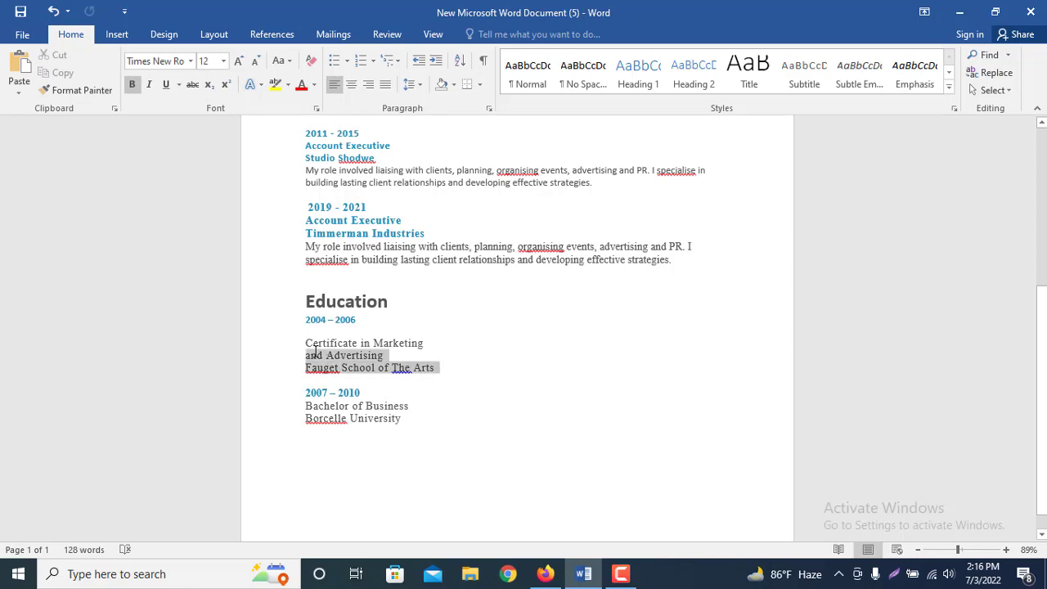
{"action": "right_click", "coordinate": [314, 355]}
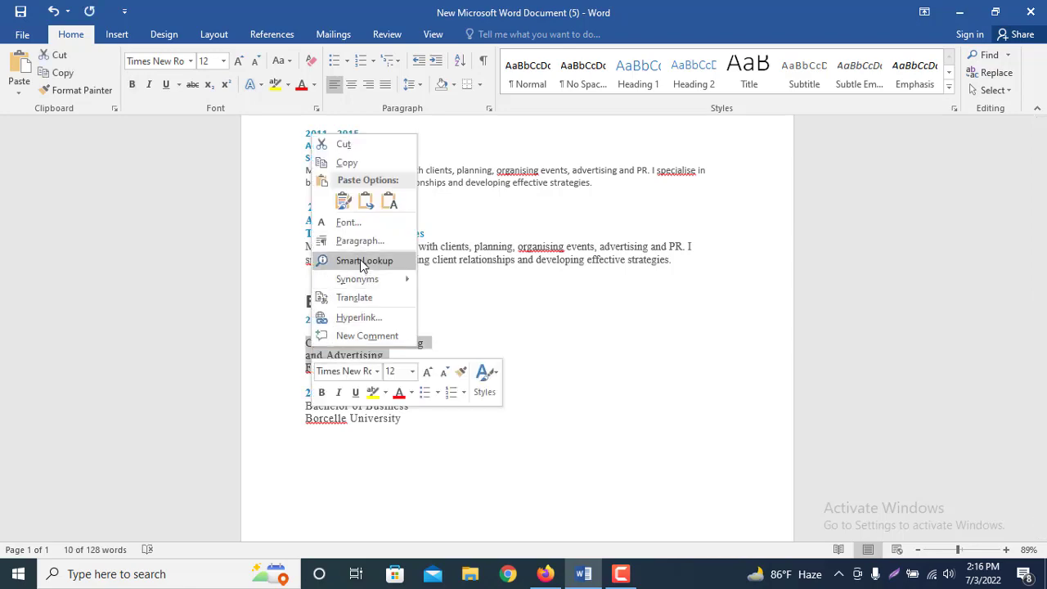
{"action": "left_click", "coordinate": [347, 163]}
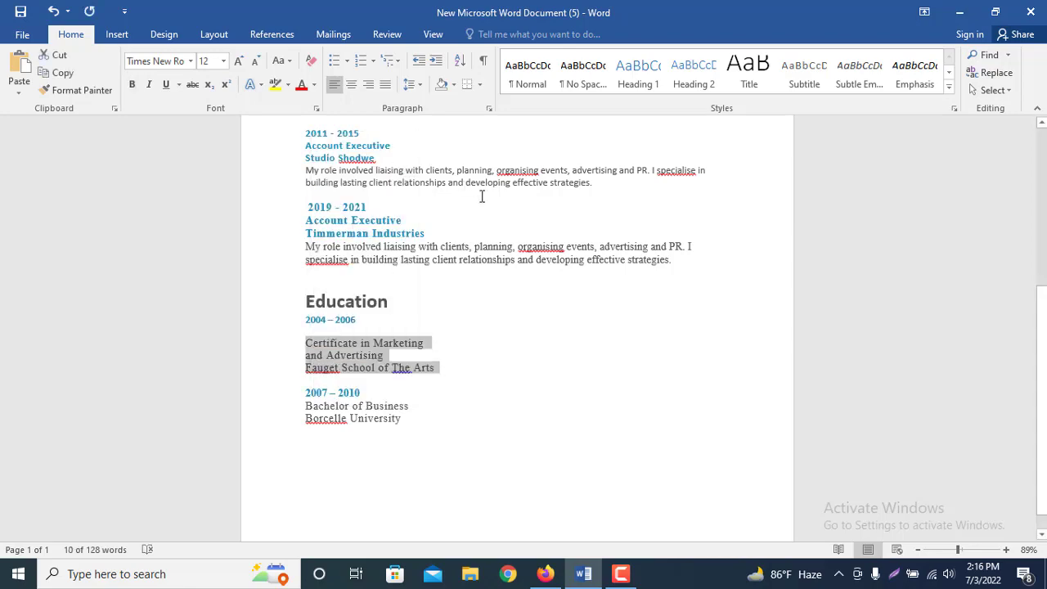
{"action": "left_click", "coordinate": [589, 574]}
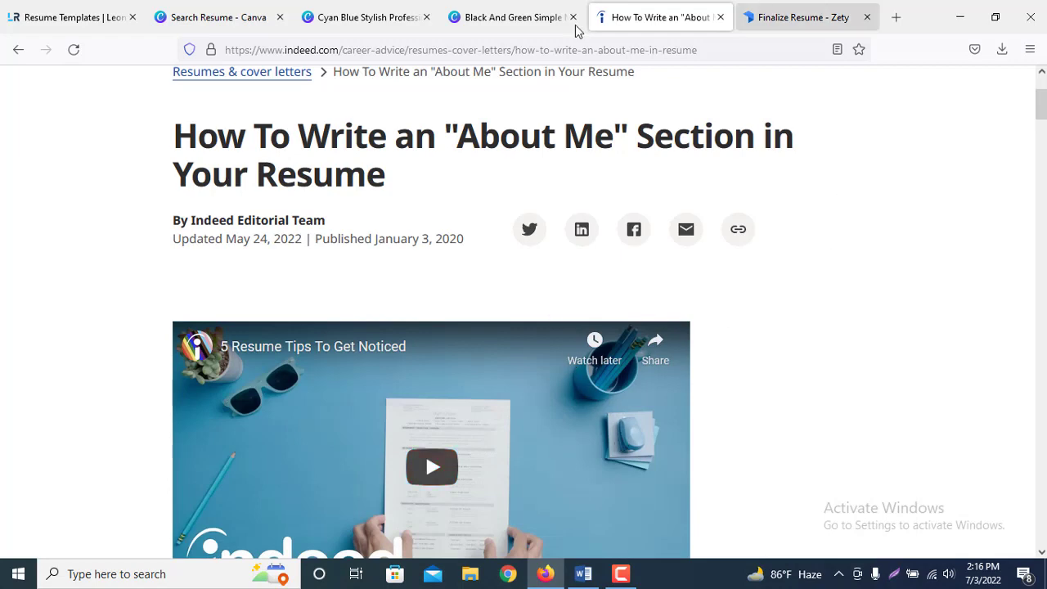
Paste the copied certificate details over the education description and widen the box slightly.
{"action": "left_click", "coordinate": [486, 10]}
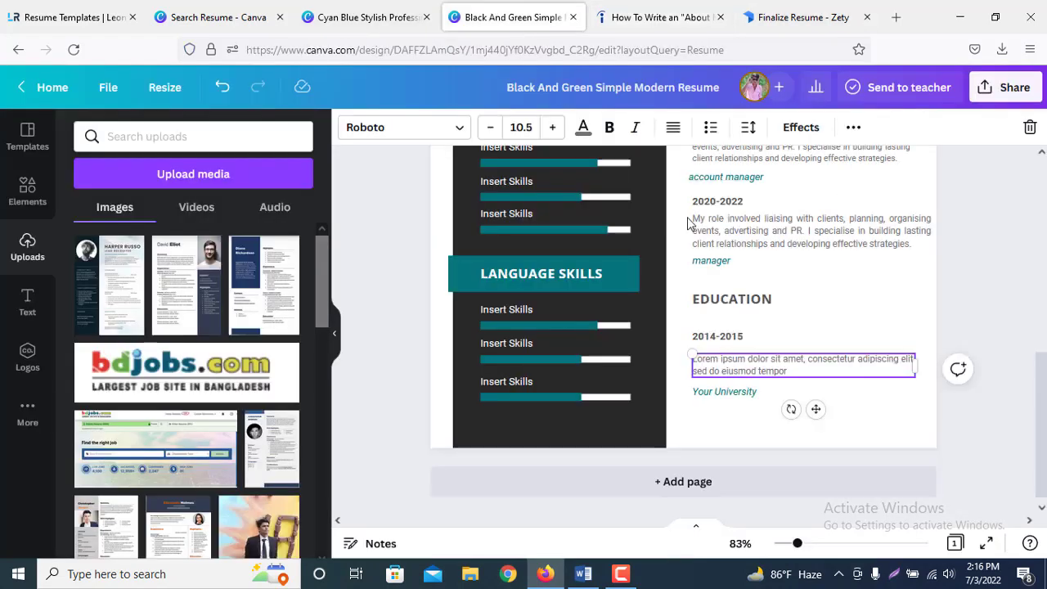
{"action": "double_click", "coordinate": [765, 360]}
{"action": "key", "text": "ctrl+a"}
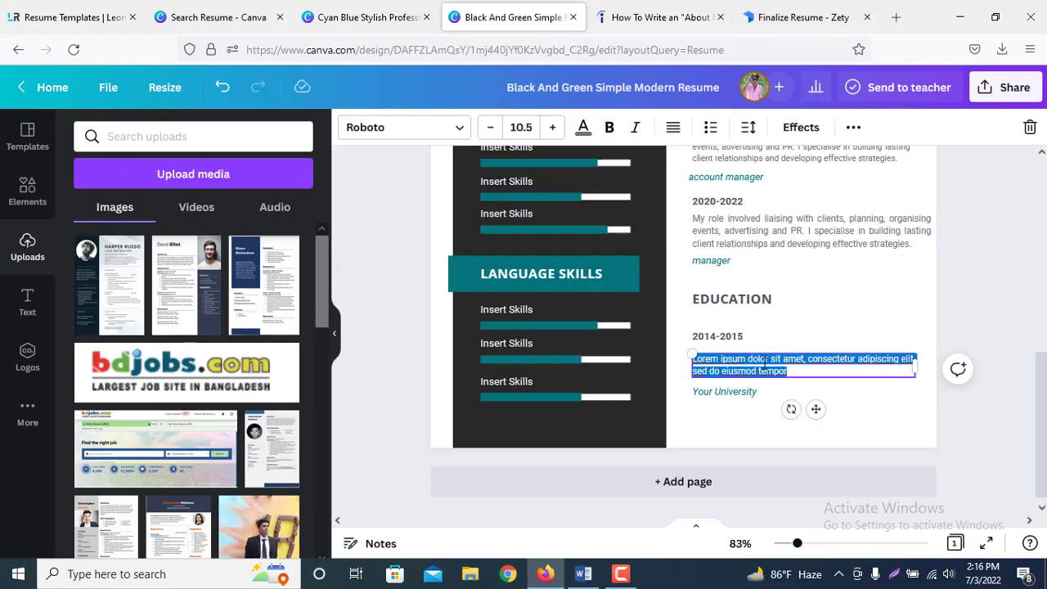
{"action": "type", "text": "Certificate in Marketing and Advertising Fauget School of The Arts"}
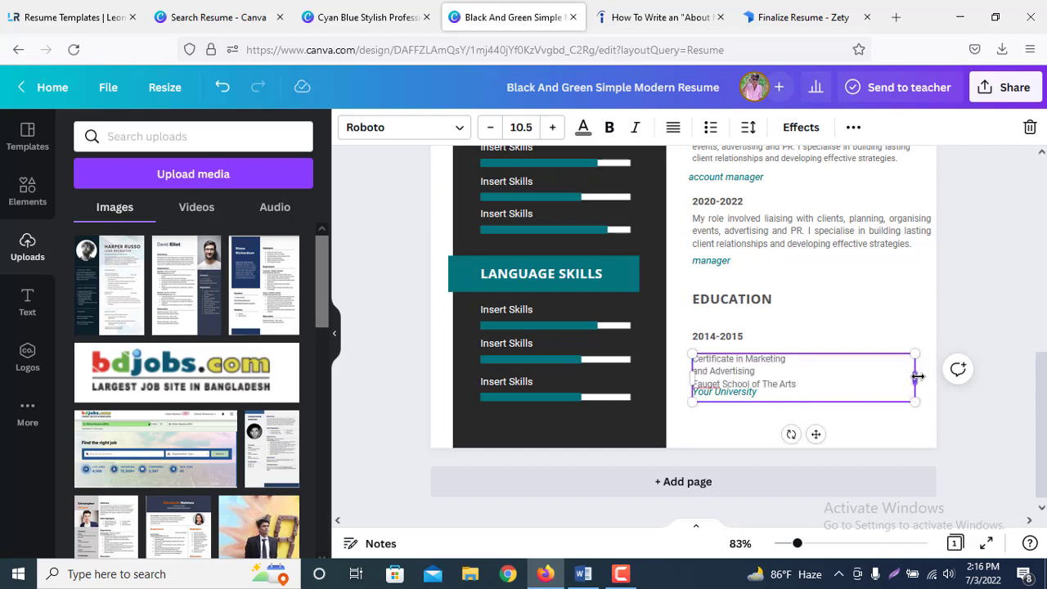
{"action": "left_click_drag", "start_coordinate": [933, 377], "coordinate": [948, 376]}
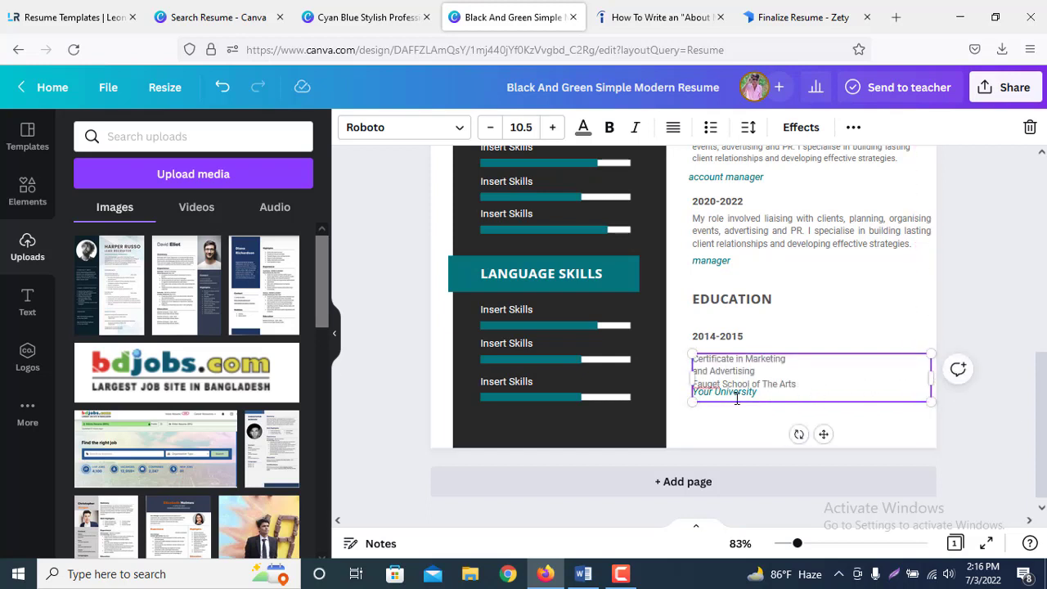
{"action": "left_click", "coordinate": [828, 336]}
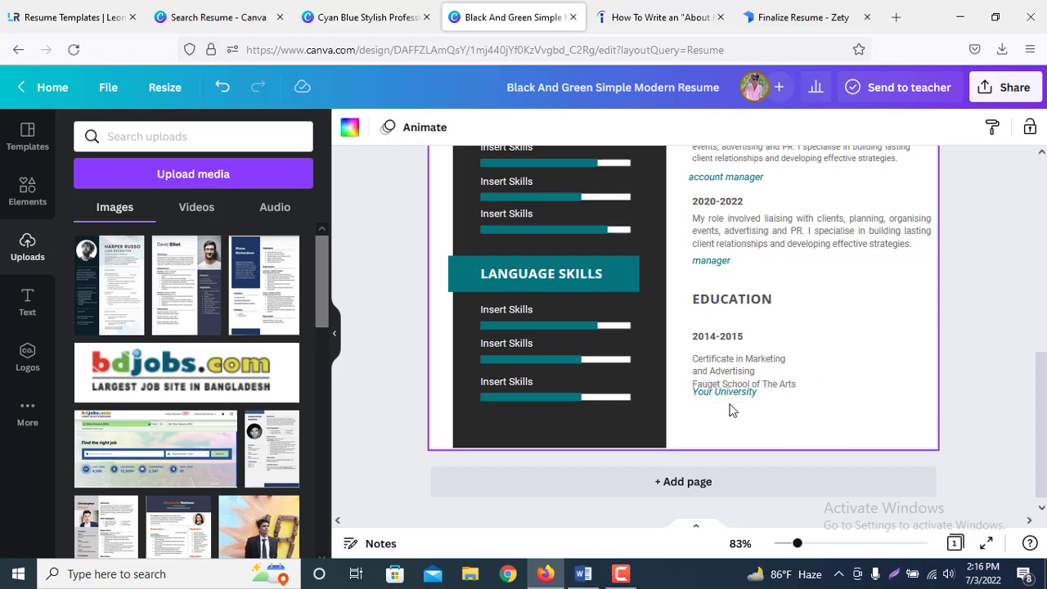
Replace Your University with 'University of toronto' and widen the box to one line.
{"action": "left_click_drag", "start_coordinate": [724, 397], "coordinate": [725, 407]}
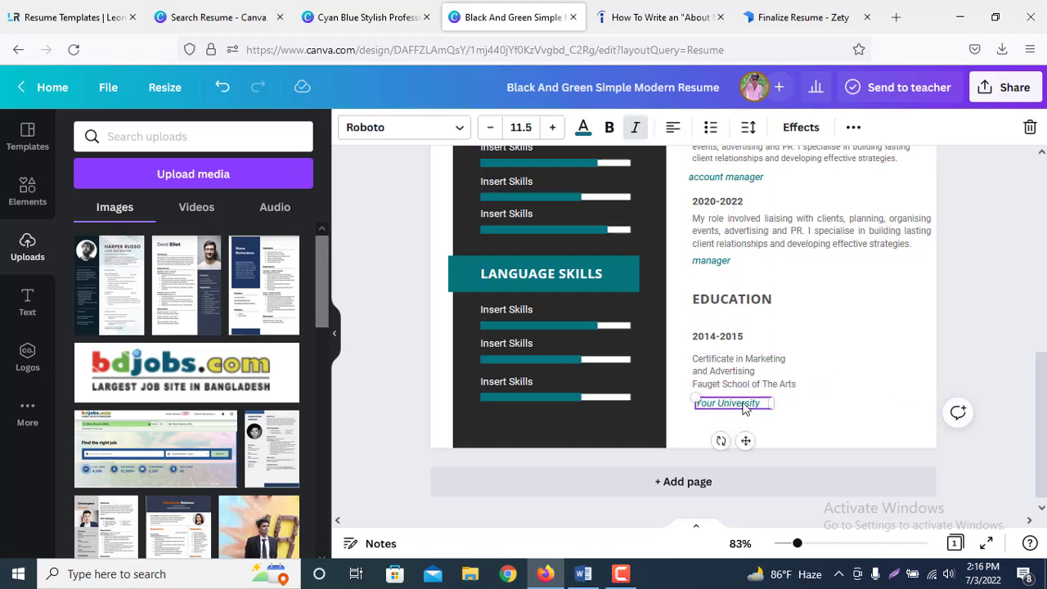
{"action": "double_click", "coordinate": [738, 402]}
{"action": "key", "text": "BackSpace"}
{"action": "key", "text": "BackSpace"}
{"action": "key", "text": "BackSpace"}
{"action": "type", "text": "Uni"}
{"action": "type", "text": "ver"}
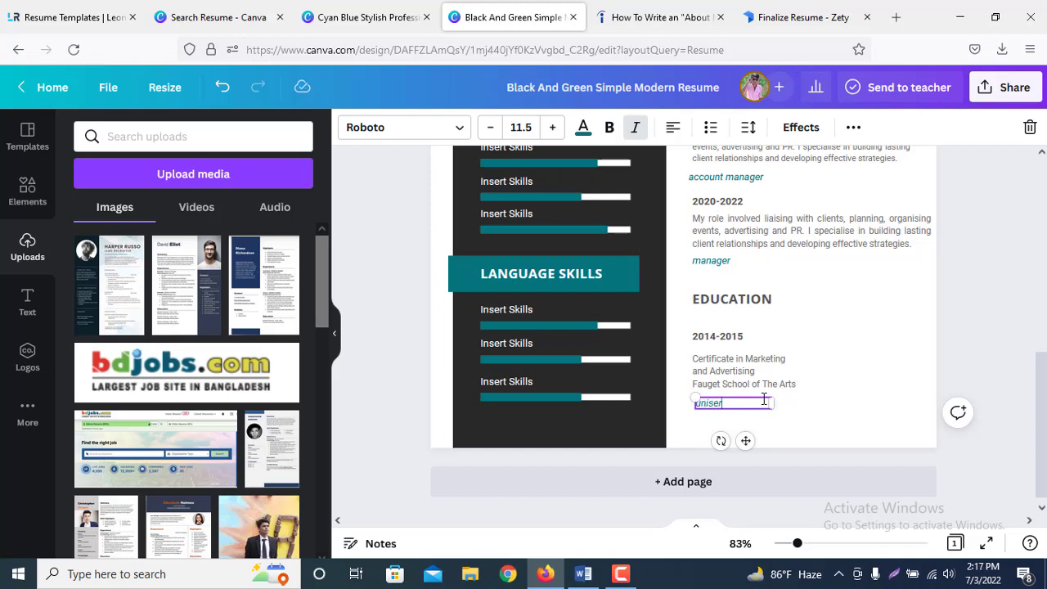
{"action": "type", "text": "sity o"}
{"action": "type", "text": "f toro"}
{"action": "type", "text": "nto"}
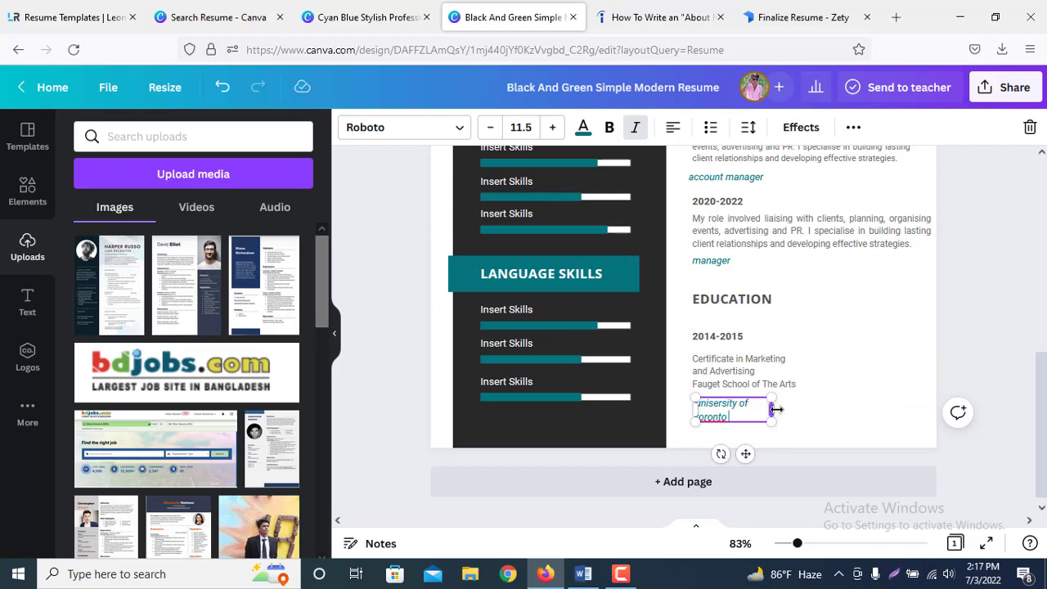
{"action": "left_click_drag", "start_coordinate": [788, 409], "coordinate": [826, 407]}
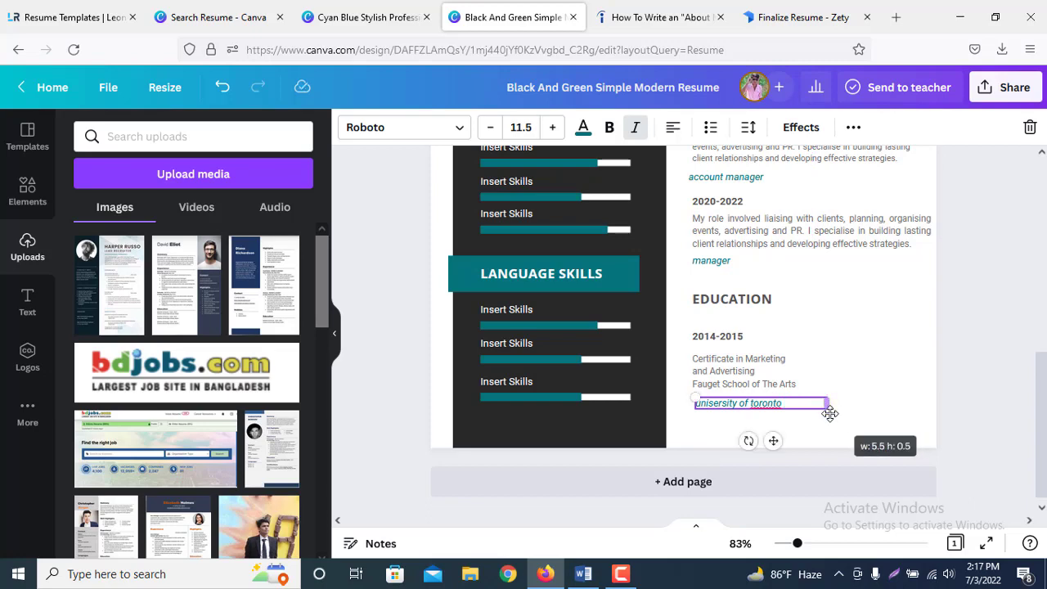
{"action": "left_click", "coordinate": [833, 435]}
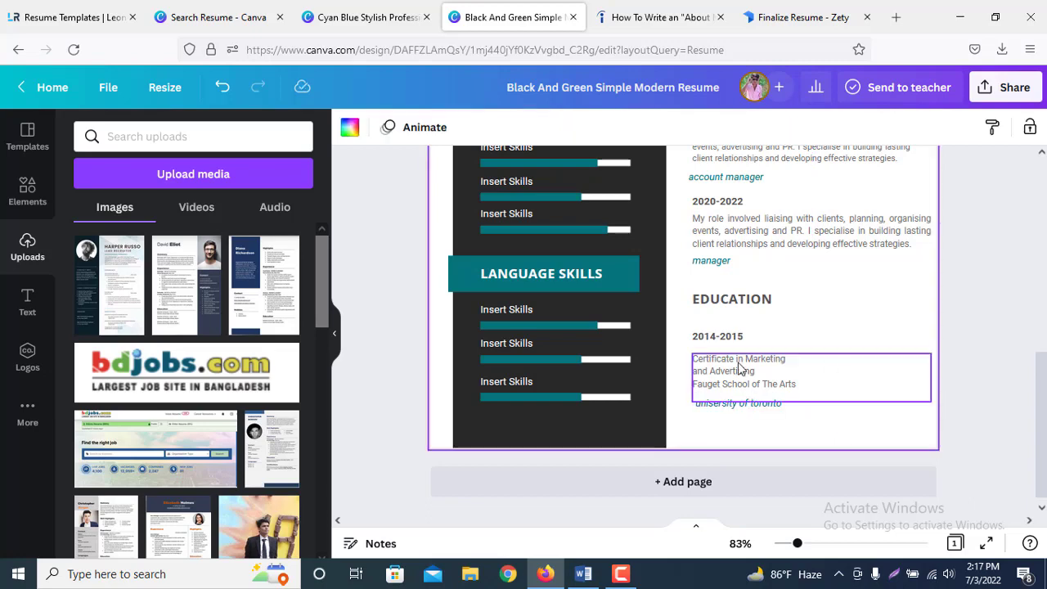
{"action": "scroll", "coordinate": [740, 368], "scroll_direction": "up", "scroll_amount": 3}
{"action": "scroll", "coordinate": [740, 368], "scroll_direction": "up", "scroll_amount": 3}
Replace the placeholder phone number with the owner's phone number.
{"action": "scroll", "coordinate": [699, 356], "scroll_direction": "down", "scroll_amount": 2}
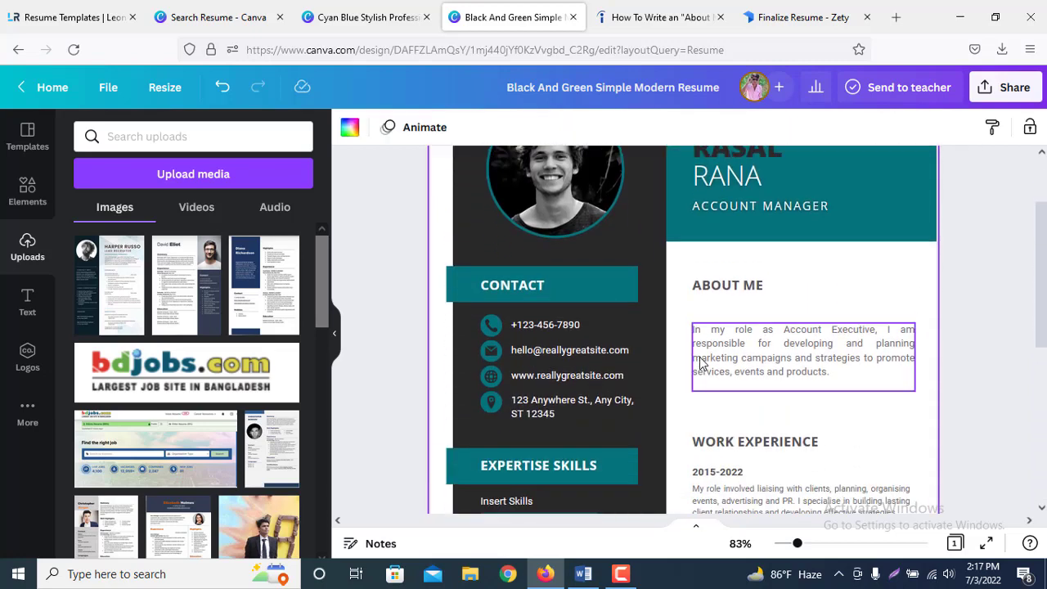
{"action": "scroll", "coordinate": [700, 357], "scroll_direction": "down", "scroll_amount": 1}
{"action": "left_click", "coordinate": [590, 226]}
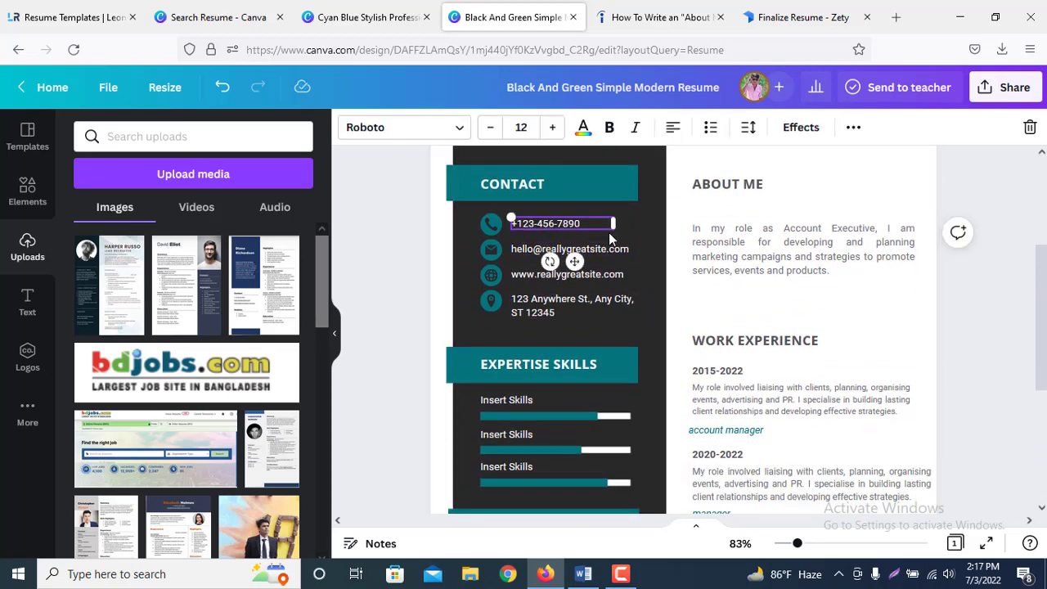
{"action": "double_click", "coordinate": [590, 223]}
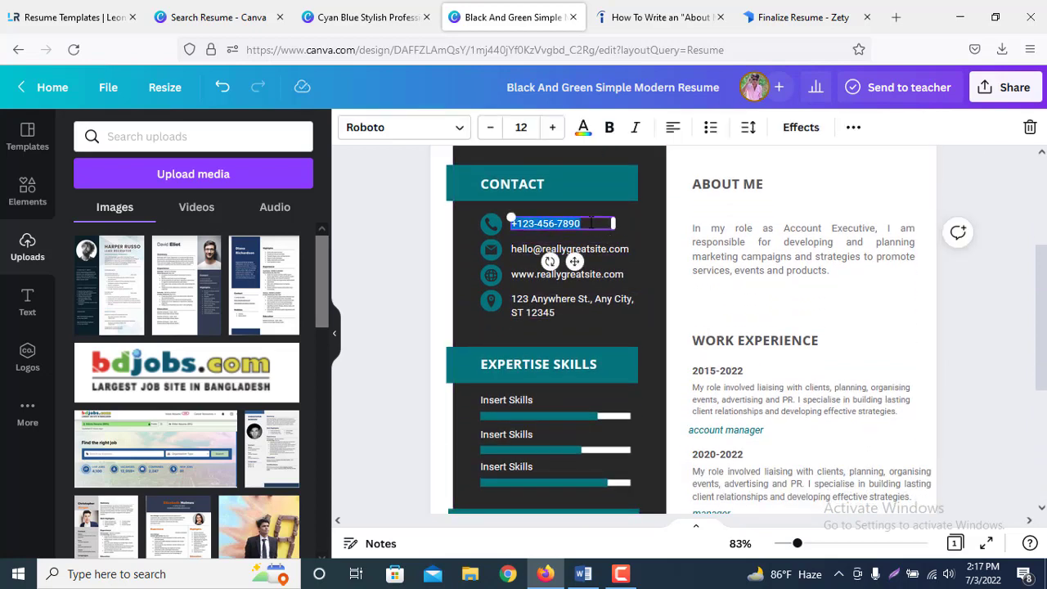
{"action": "key", "text": "BackSpace"}
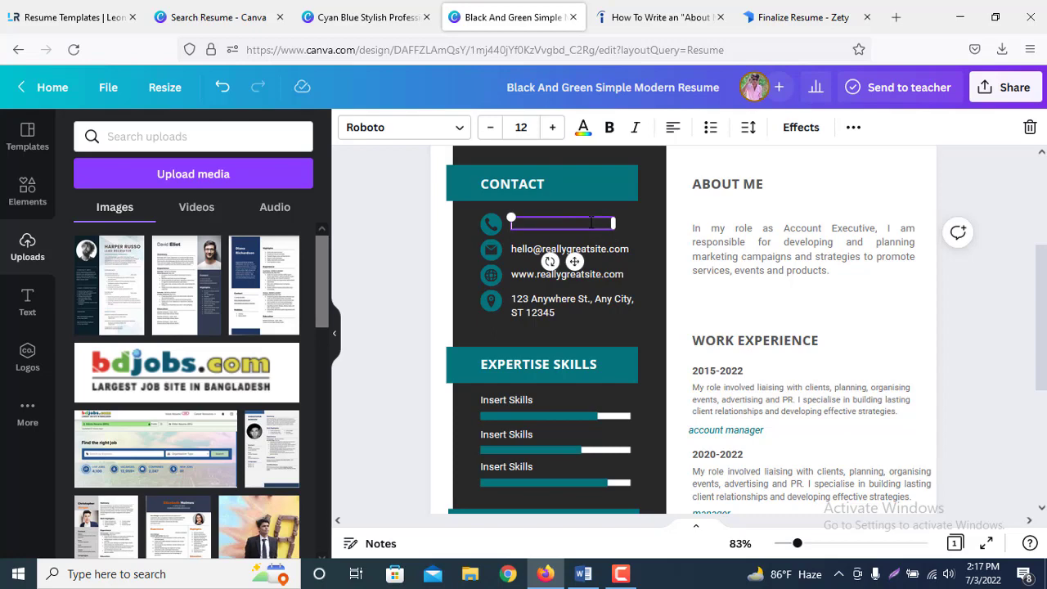
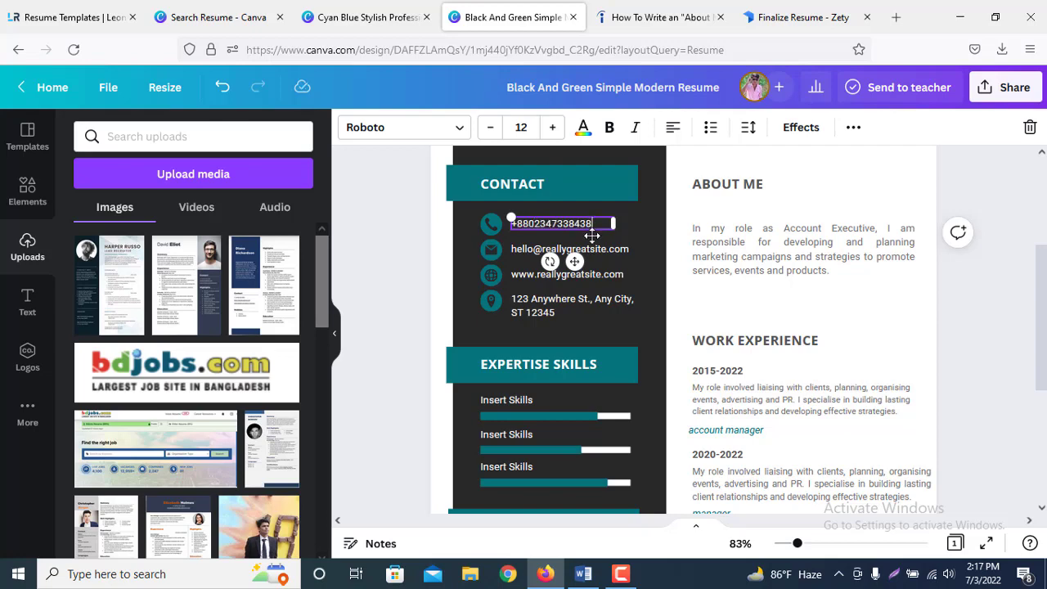
Replace the placeholder e-mail with the owner's e-mail address.
{"action": "left_click", "coordinate": [617, 252]}
{"action": "double_click", "coordinate": [619, 254]}
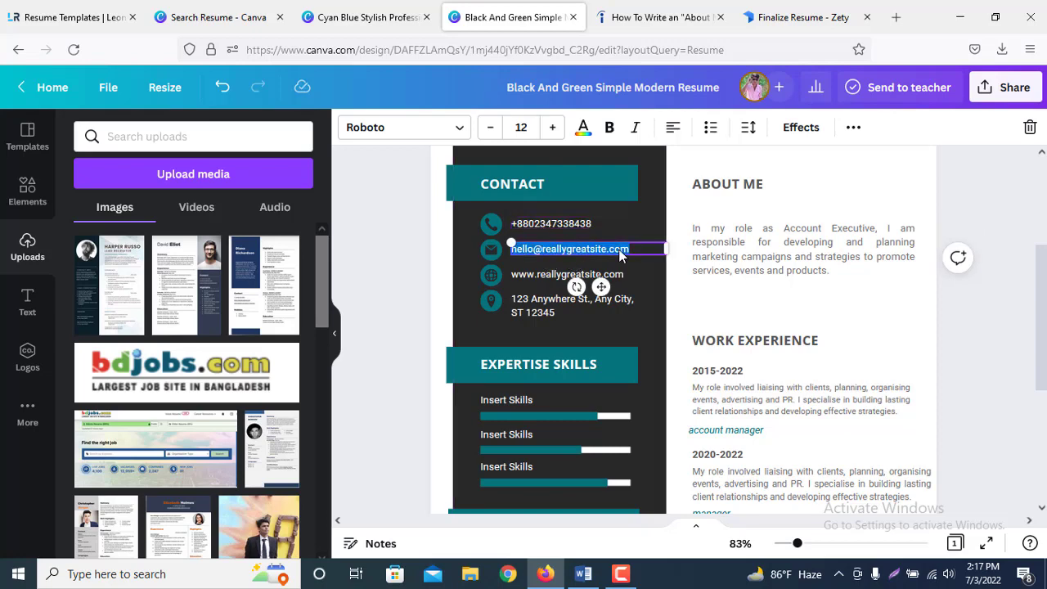
{"action": "key", "text": "BackSpace"}
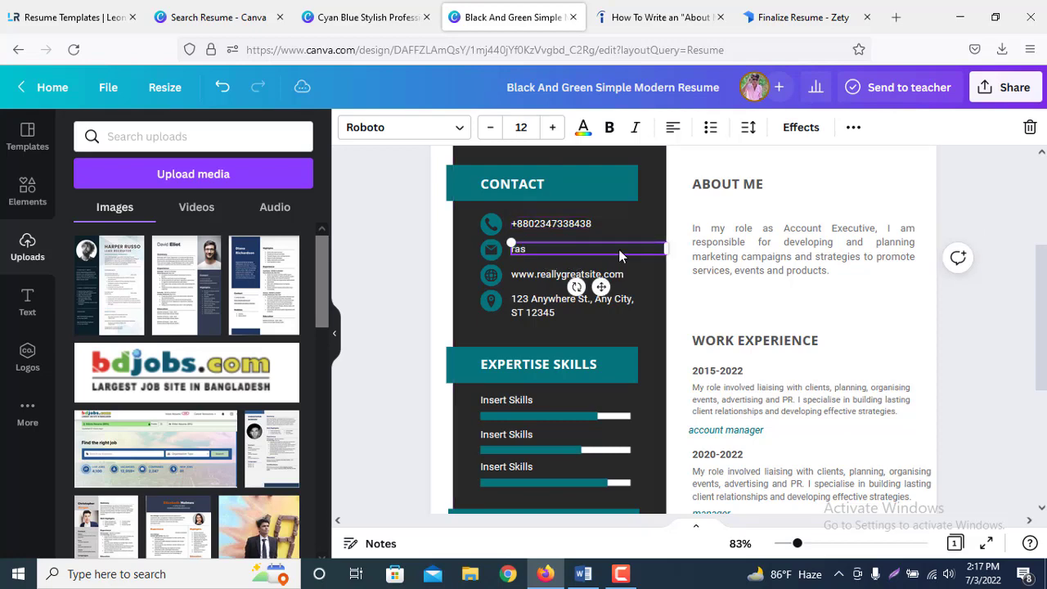
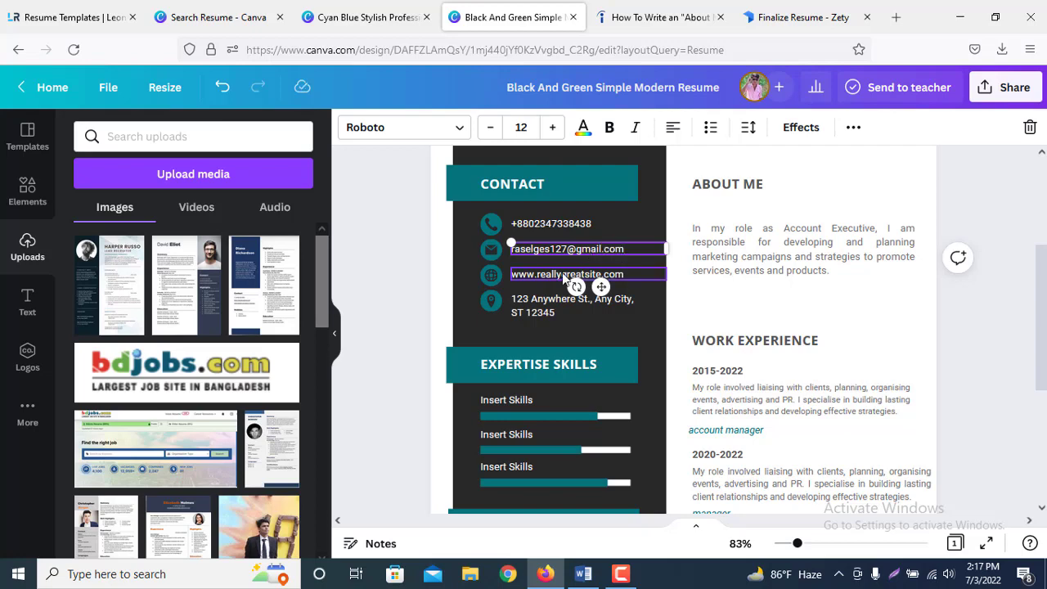
Replace the sample site name before .com with the owner's website name.
{"action": "double_click", "coordinate": [562, 274]}
{"action": "left_click", "coordinate": [631, 278]}
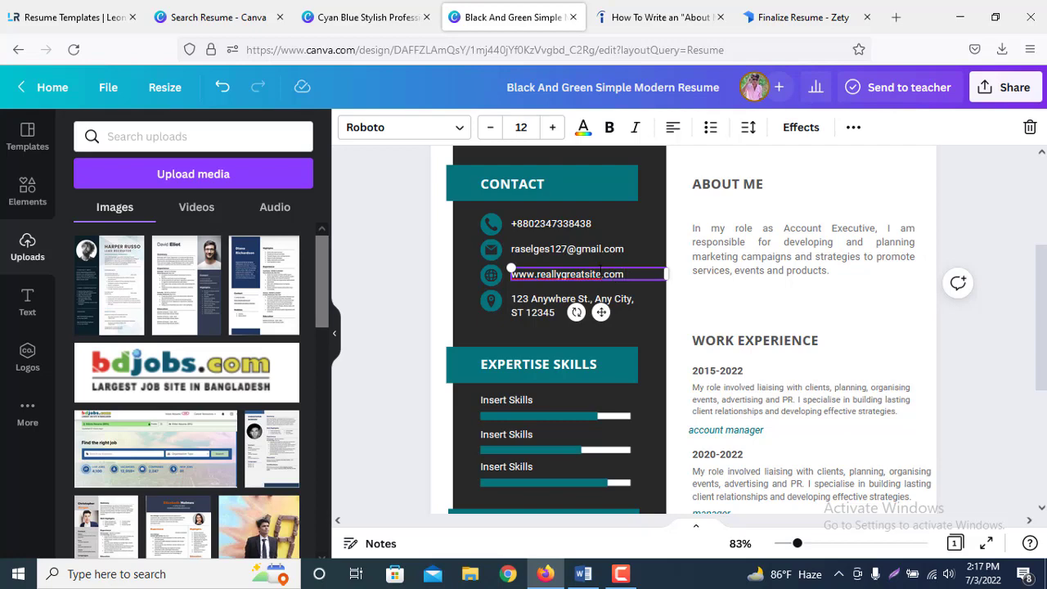
{"action": "key", "text": "BackSpace"}
{"action": "key", "text": "BackSpace"}
{"action": "key", "text": "BackSpace"}
{"action": "key", "text": "BackSpace"}
{"action": "key", "text": "BackSpace"}
{"action": "key", "text": "BackSpace"}
{"action": "key", "text": "BackSpace"}
{"action": "key", "text": "BackSpace"}
{"action": "key", "text": "BackSpace"}
{"action": "key", "text": "BackSpace"}
{"action": "key", "text": "BackSpace"}
{"action": "key", "text": "BackSpace"}
{"action": "key", "text": "BackSpace"}
{"action": "key", "text": "BackSpace"}
{"action": "key", "text": "BackSpace"}
{"action": "type", "text": "ra"}
{"action": "type", "text": "n"}
{"action": "type", "text": "acv"}
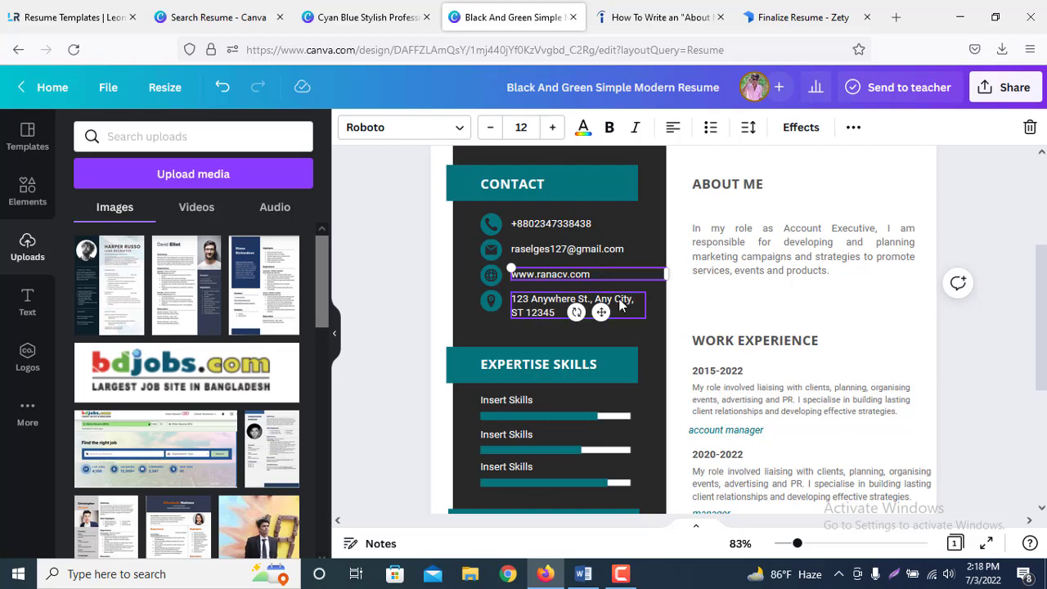
Replace the placeholder street address with the owner's own postal address.
{"action": "left_click", "coordinate": [579, 310]}
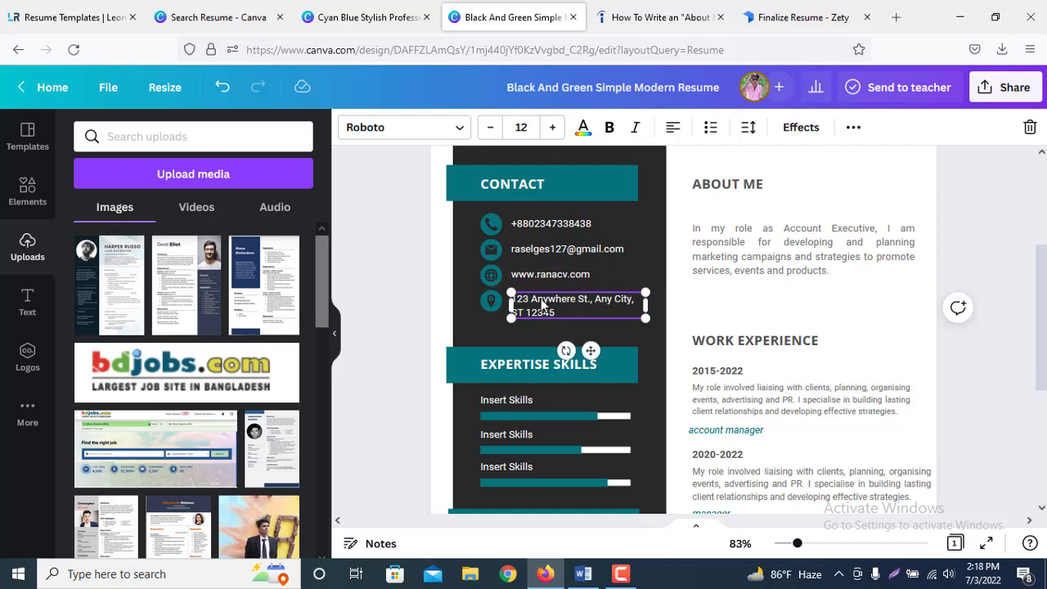
{"action": "double_click", "coordinate": [566, 313]}
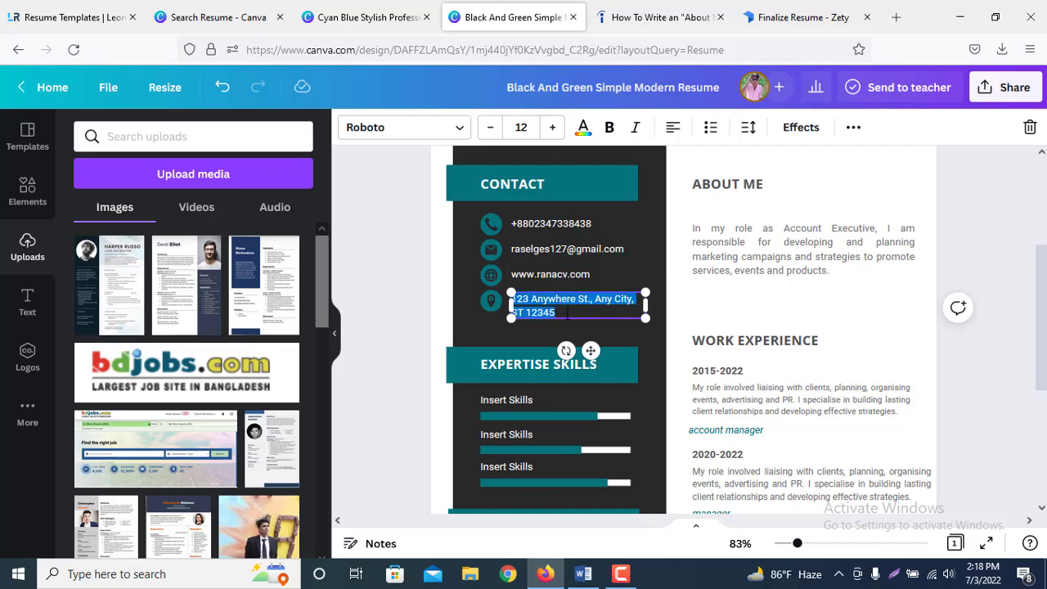
{"action": "key", "text": "BackSpace"}
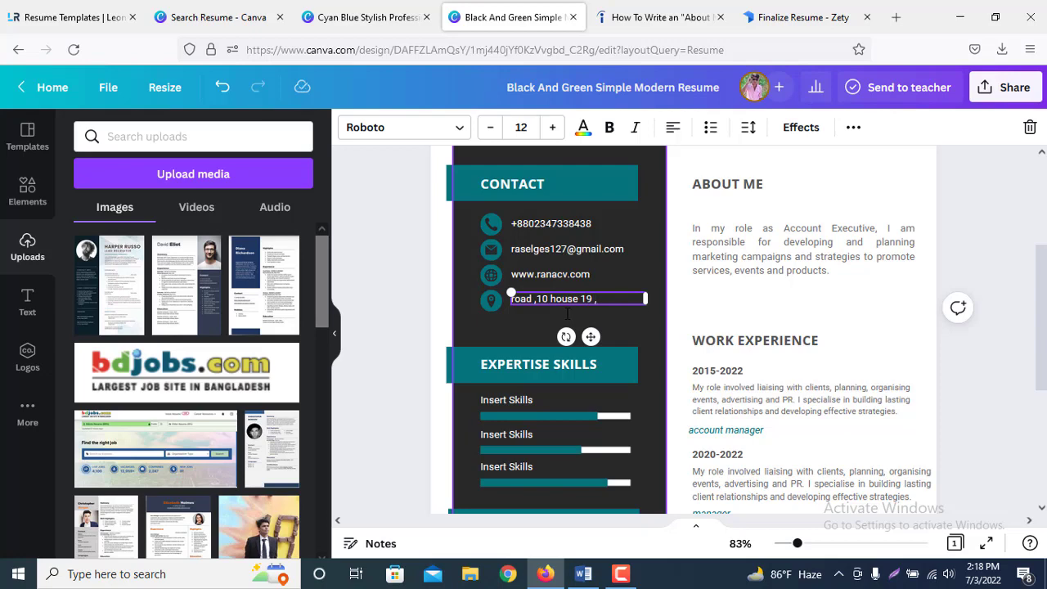
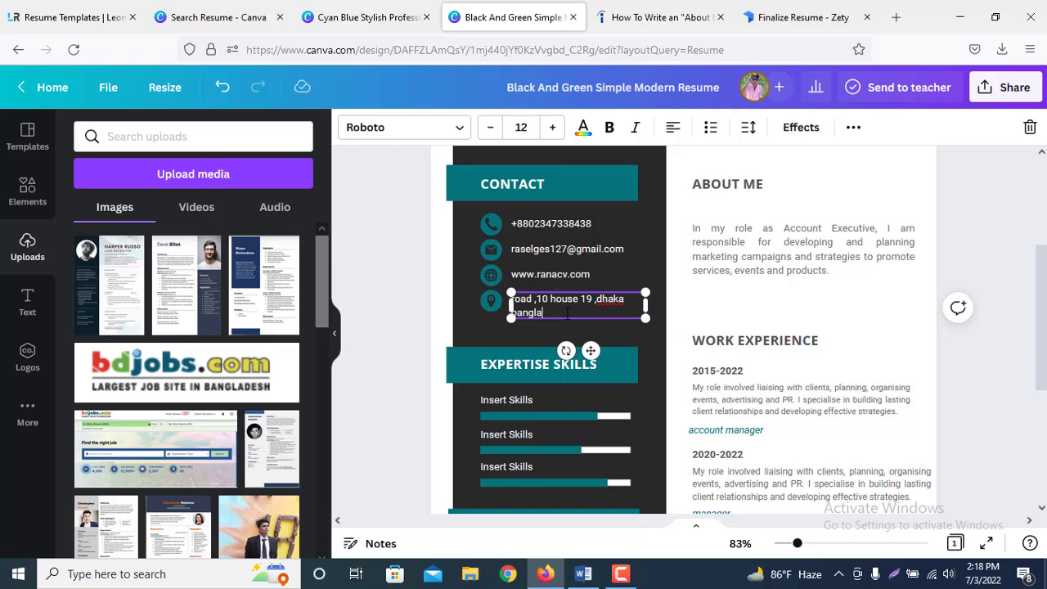
{"action": "left_click", "coordinate": [548, 323]}
{"action": "left_click", "coordinate": [517, 317]}
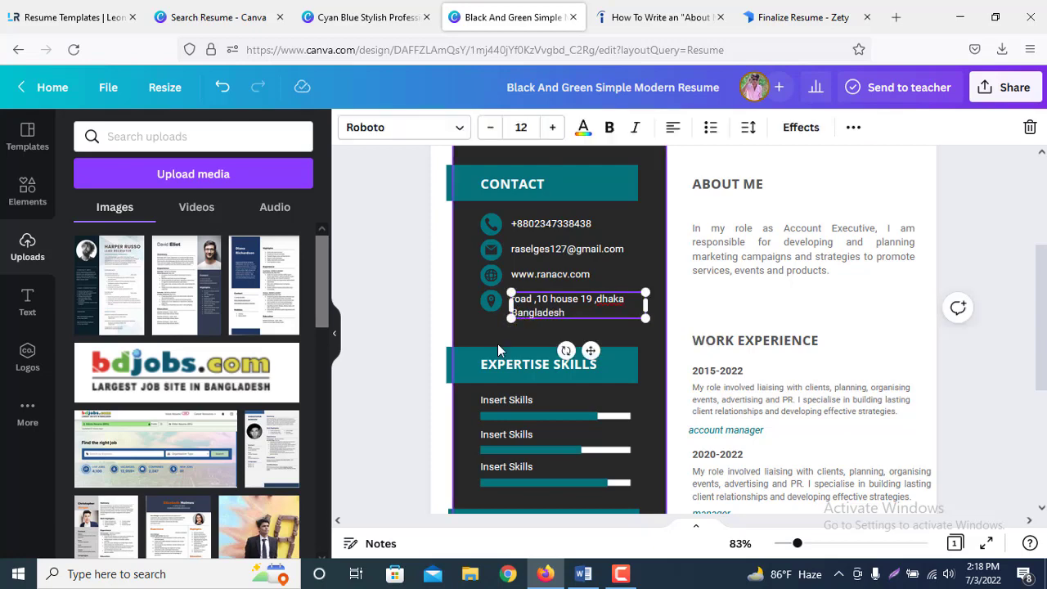
{"action": "left_click", "coordinate": [532, 370]}
Select the first Insert Skills placeholder under Expertise Skills and bring up the Word notes.
{"action": "left_click", "coordinate": [532, 371]}
{"action": "scroll", "coordinate": [532, 370], "scroll_direction": "down", "scroll_amount": 3}
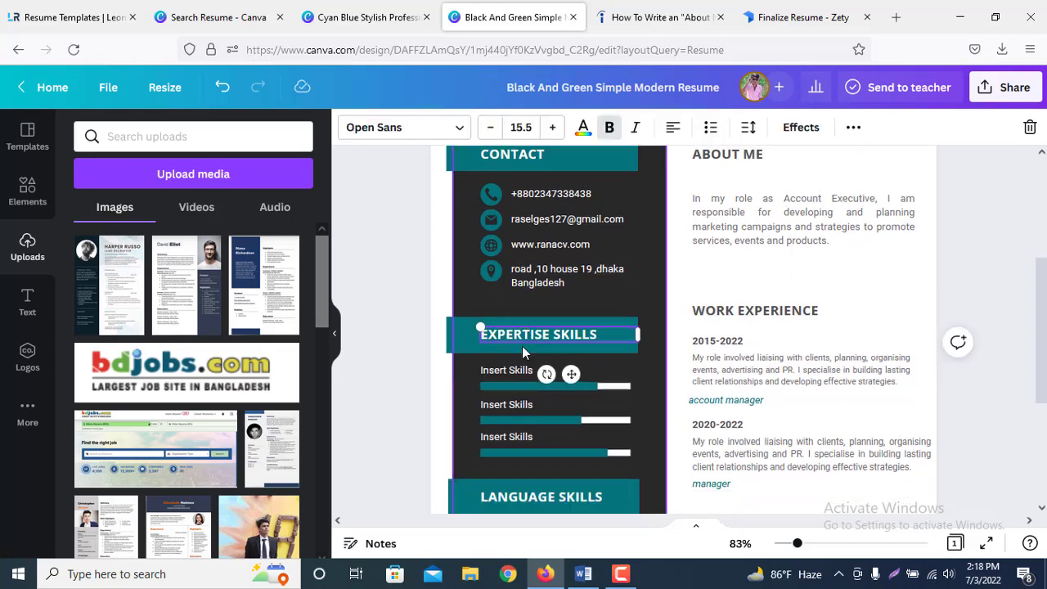
{"action": "left_click", "coordinate": [506, 248]}
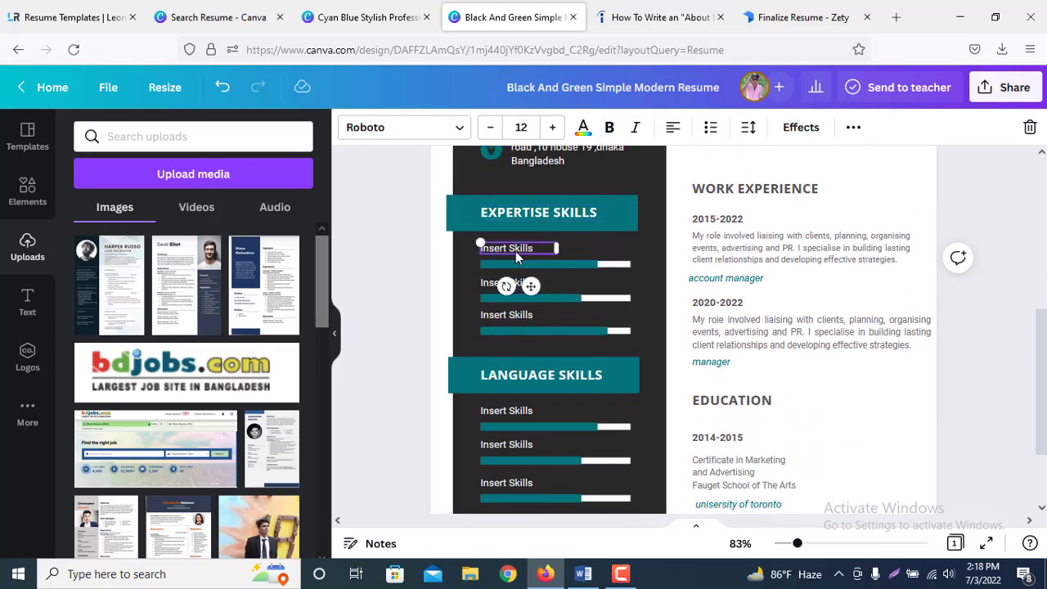
{"action": "double_click", "coordinate": [519, 250]}
{"action": "left_click", "coordinate": [583, 573]}
{"action": "scroll", "coordinate": [470, 328], "scroll_direction": "up", "scroll_amount": 1}
Copy 'Strategy development' from the Word notes and return to the Canva resume.
{"action": "scroll", "coordinate": [469, 328], "scroll_direction": "up", "scroll_amount": 2}
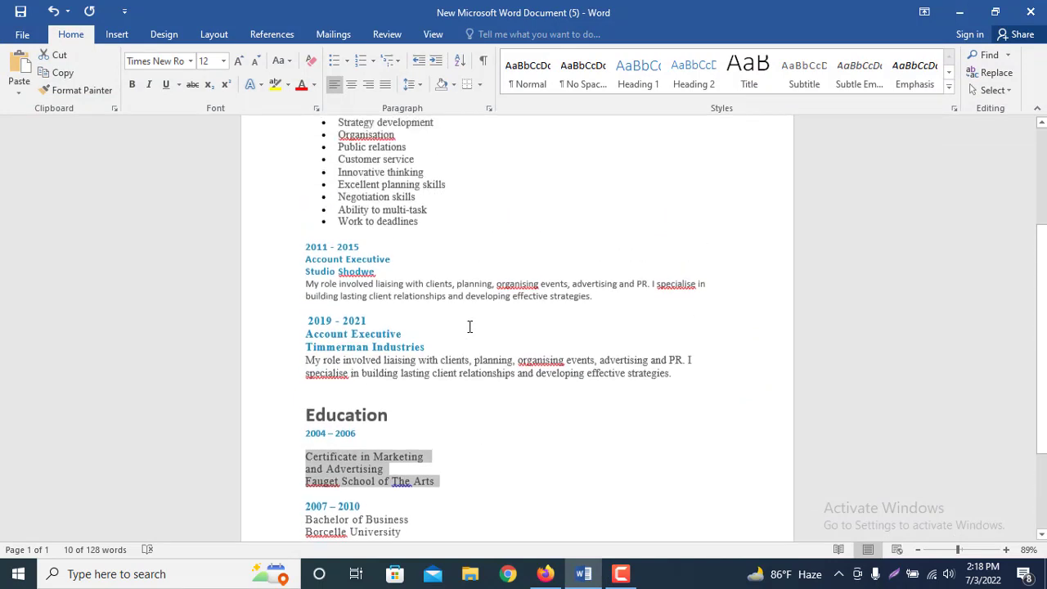
{"action": "scroll", "coordinate": [469, 328], "scroll_direction": "up", "scroll_amount": 2}
{"action": "scroll", "coordinate": [427, 338], "scroll_direction": "up", "scroll_amount": 1}
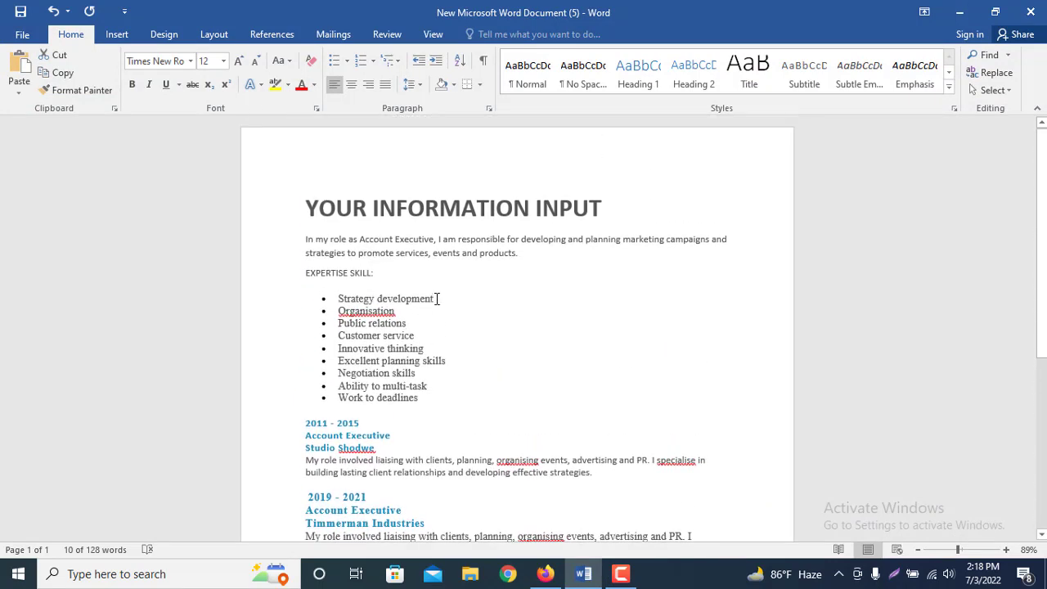
{"action": "left_click_drag", "start_coordinate": [437, 298], "coordinate": [351, 296]}
{"action": "right_click", "coordinate": [351, 296]}
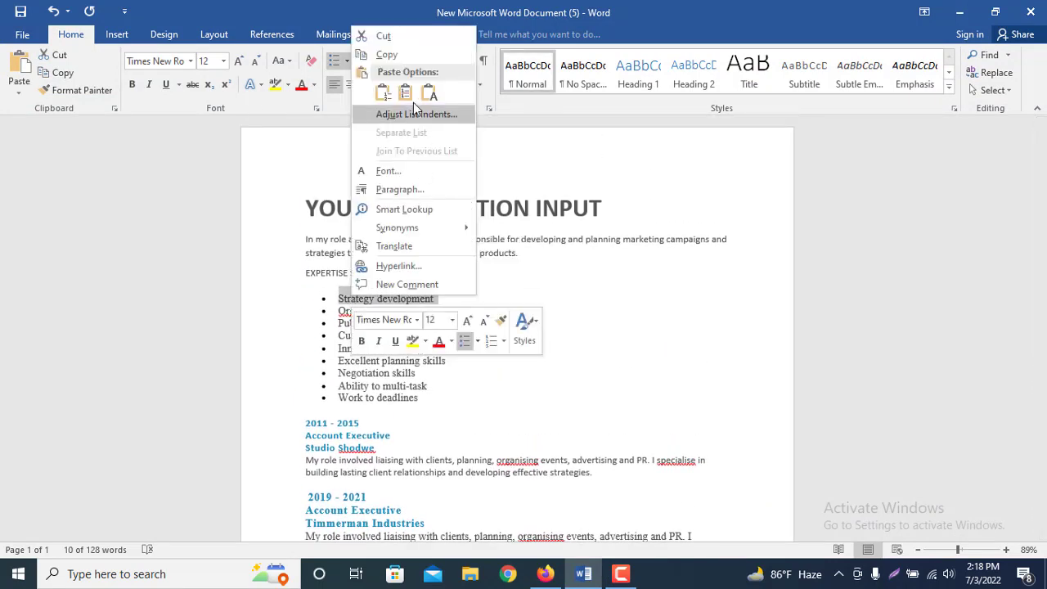
{"action": "left_click", "coordinate": [385, 55]}
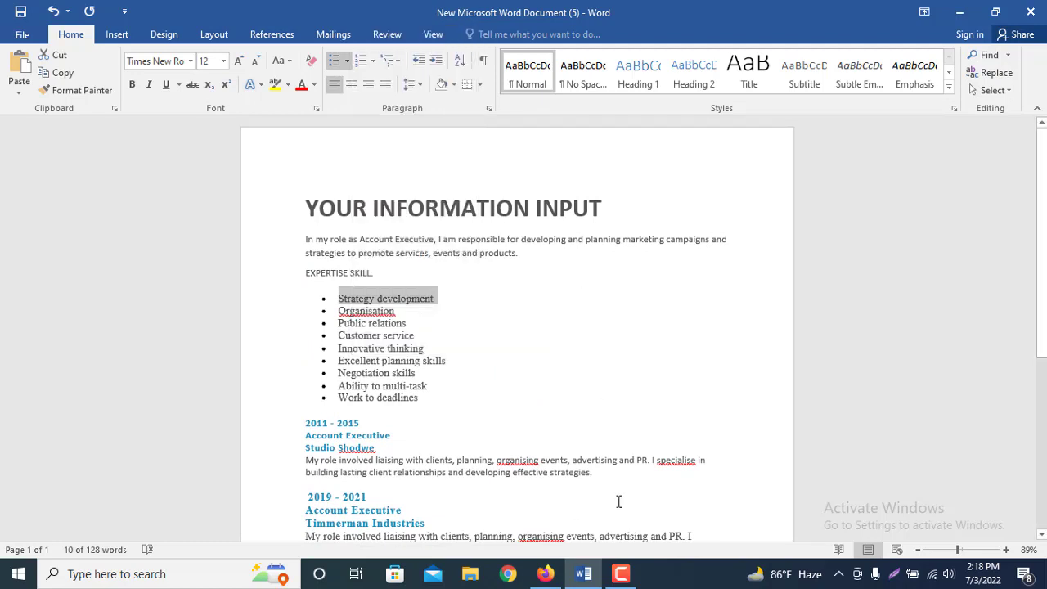
{"action": "left_click", "coordinate": [545, 574]}
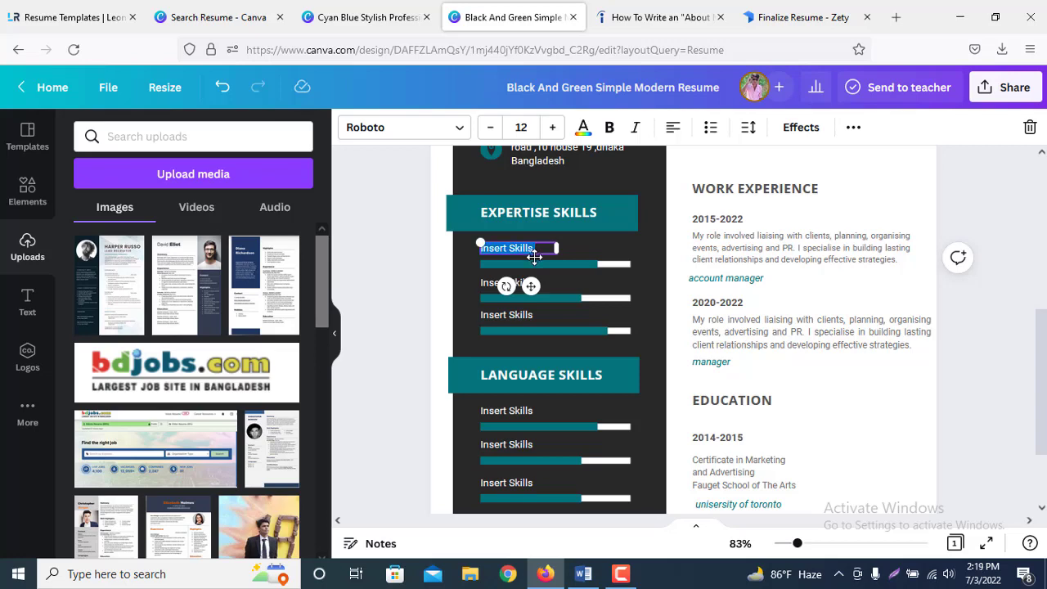
Fill the first expertise skill with Strategy development, widened to fit one line.
{"action": "key", "text": "ctrl+v"}
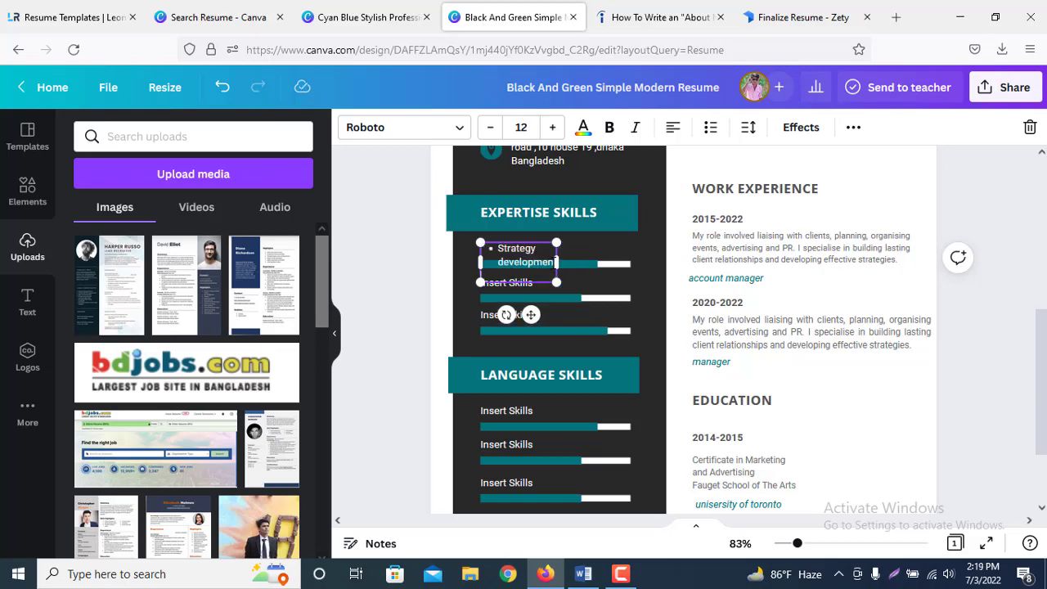
{"action": "left_click_drag", "start_coordinate": [560, 261], "coordinate": [602, 261]}
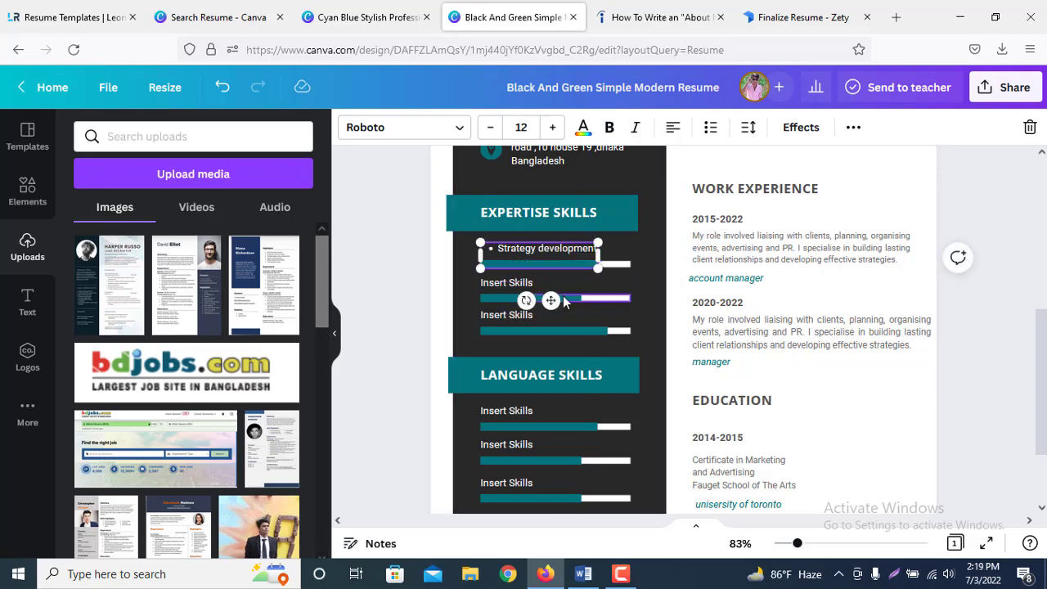
{"action": "double_click", "coordinate": [521, 282]}
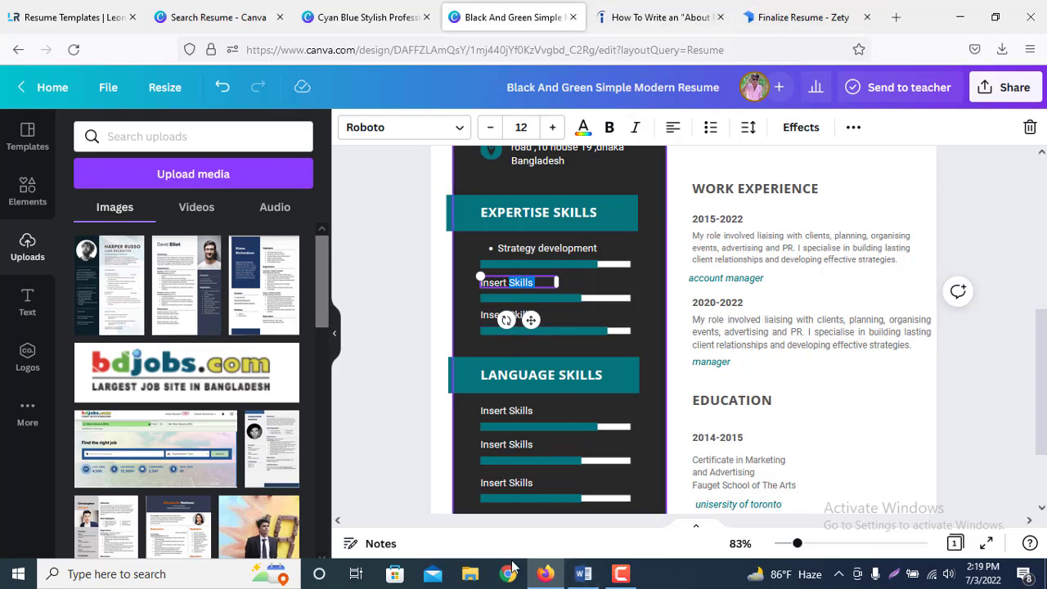
Select the Organisation skill in the Word notes and return to Canva.
{"action": "left_click", "coordinate": [584, 574]}
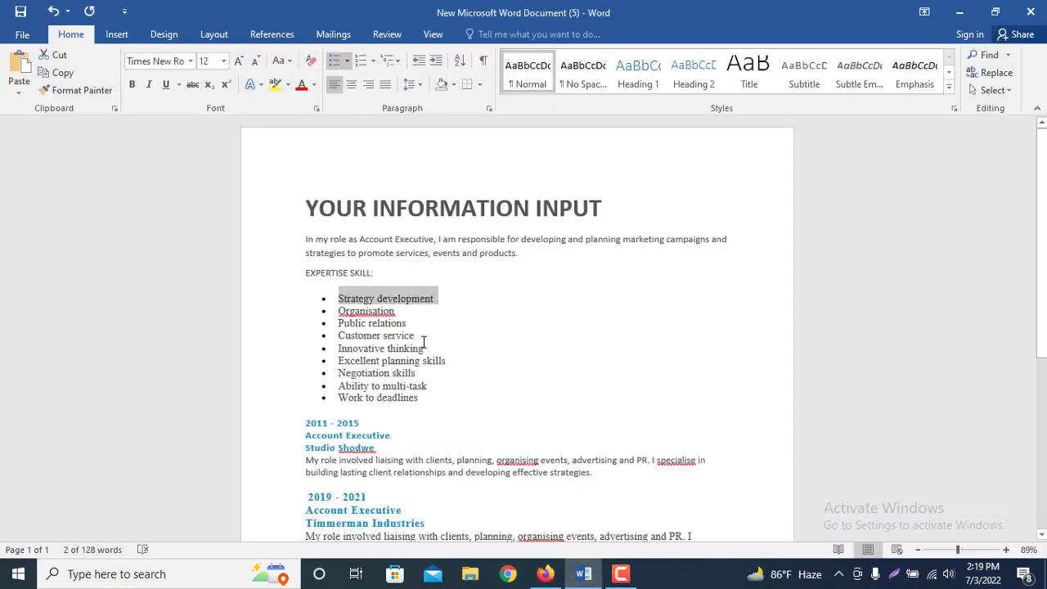
{"action": "left_click_drag", "start_coordinate": [400, 312], "coordinate": [340, 313]}
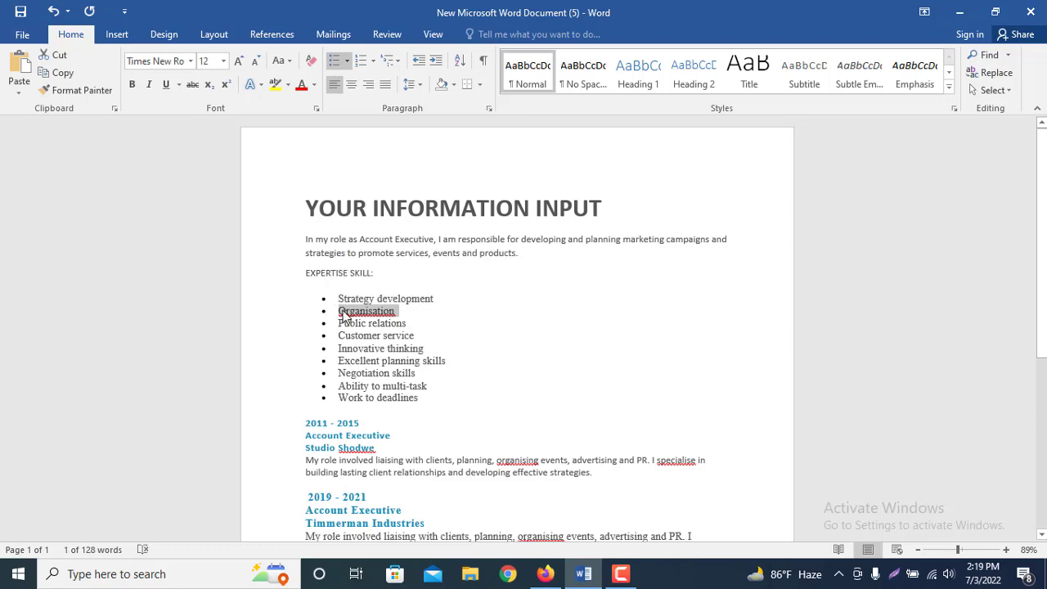
{"action": "left_click", "coordinate": [545, 573]}
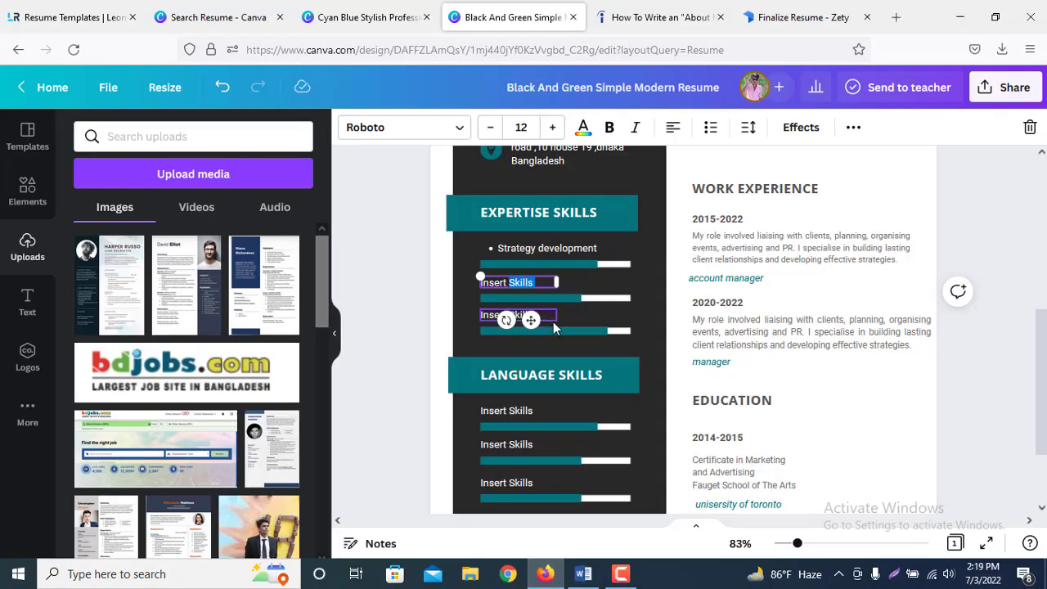
Replace the third expertise placeholder with Organisation and widen its box.
{"action": "triple_click", "coordinate": [539, 314]}
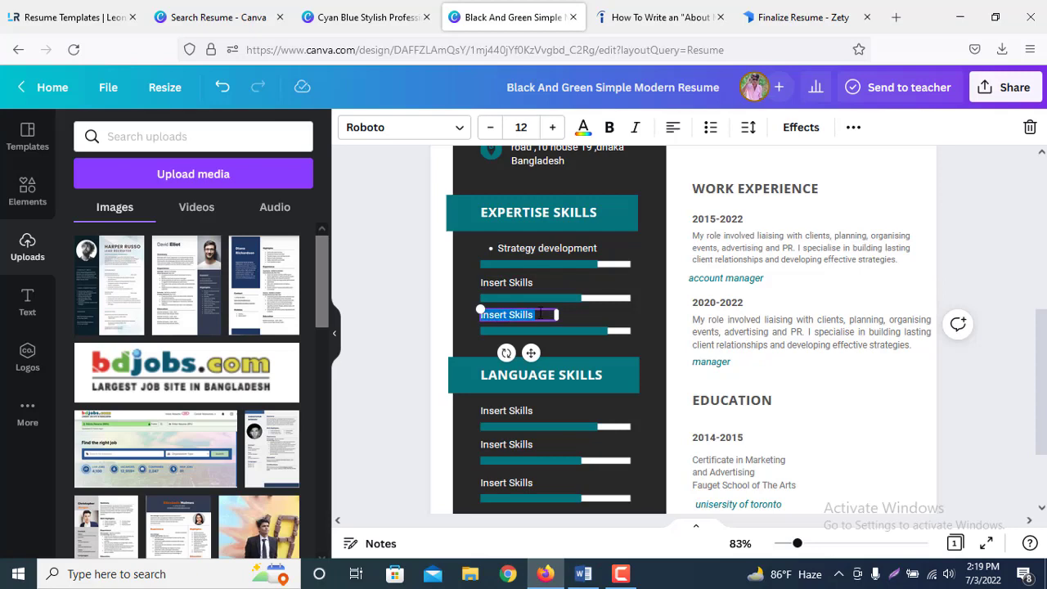
{"action": "key", "text": "ctrl+v"}
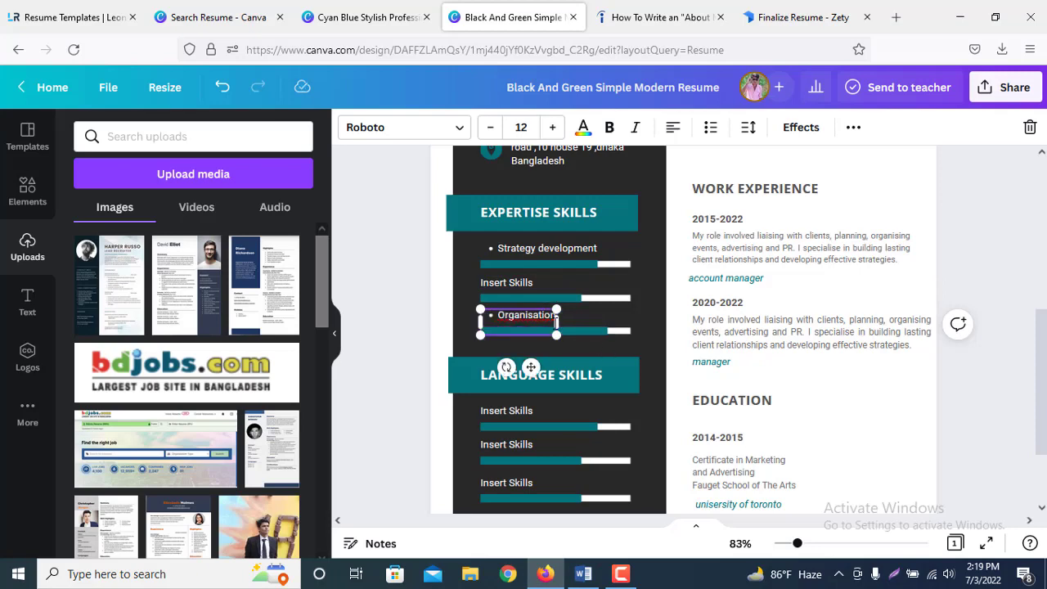
{"action": "mouse_move", "coordinate": [557, 323]}
{"action": "left_mouse_down"}
{"action": "mouse_move", "coordinate": [598, 319]}
{"action": "mouse_move", "coordinate": [581, 319]}
{"action": "left_mouse_up"}
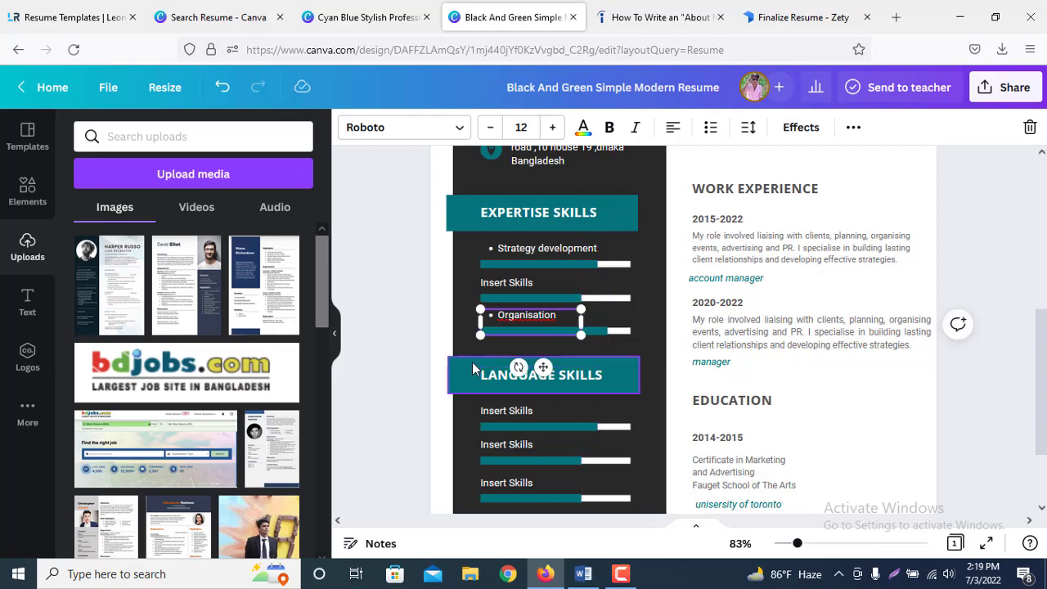
Highlight the second expertise placeholder and select Public relations in the Word notes.
{"action": "left_click", "coordinate": [500, 291]}
{"action": "double_click", "coordinate": [508, 279]}
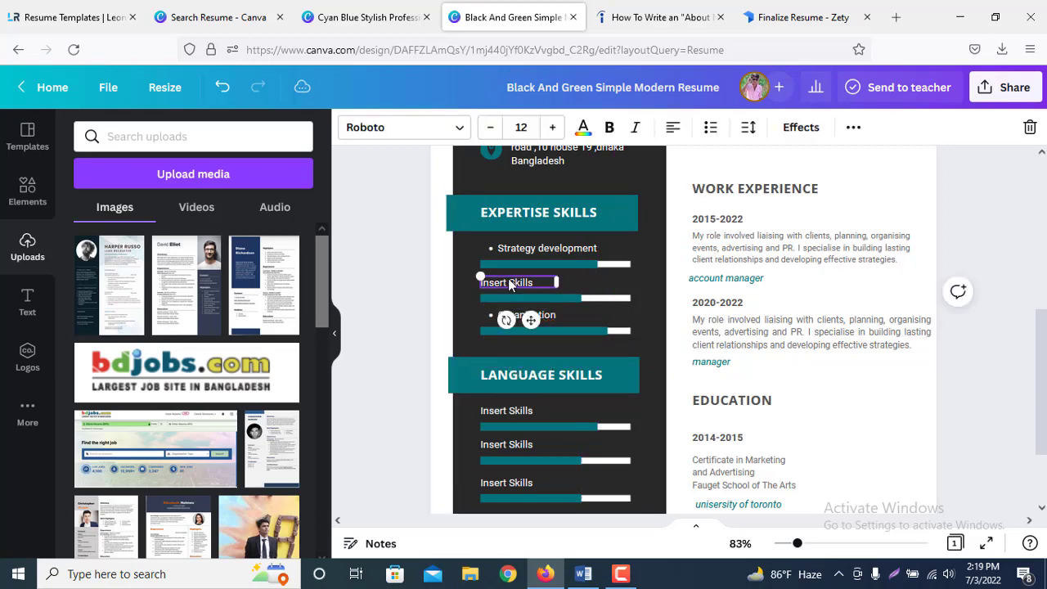
{"action": "left_click", "coordinate": [586, 572]}
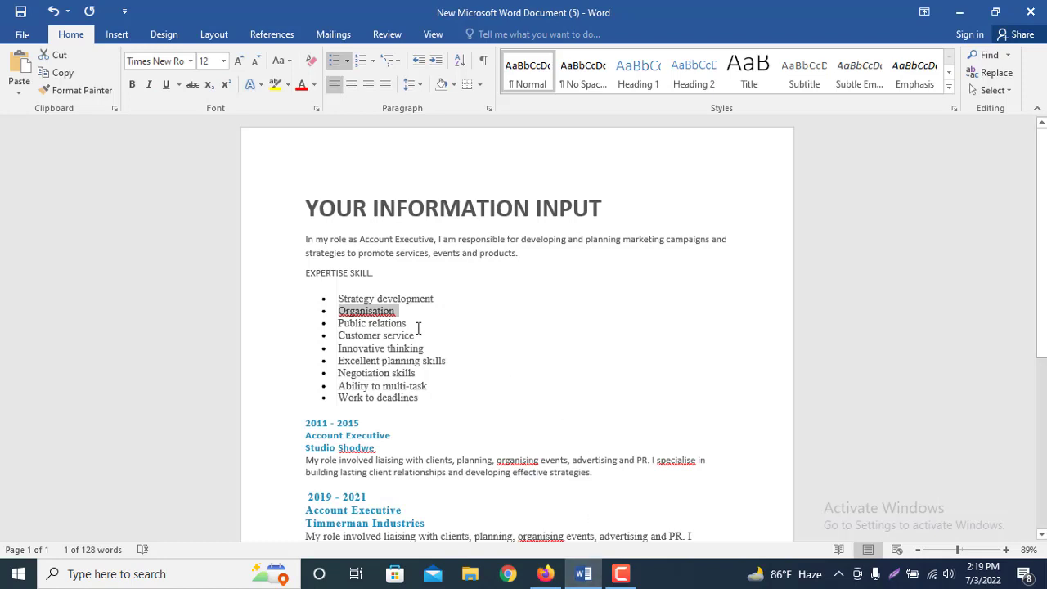
{"action": "left_click_drag", "start_coordinate": [408, 323], "coordinate": [338, 323]}
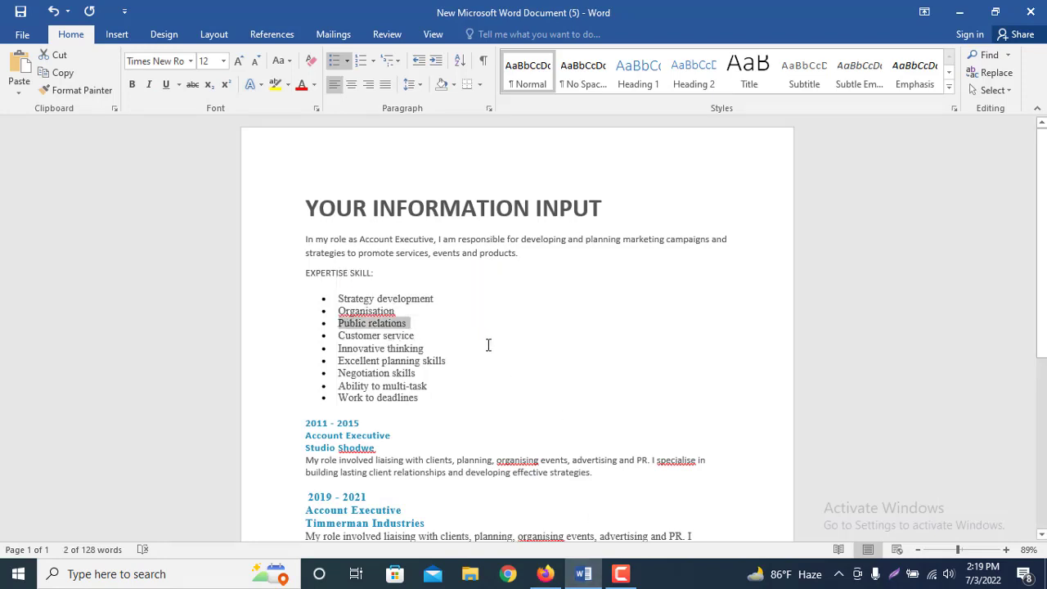
Paste Public relations over the second Insert Skills line and widen it to one line.
{"action": "left_click", "coordinate": [545, 573]}
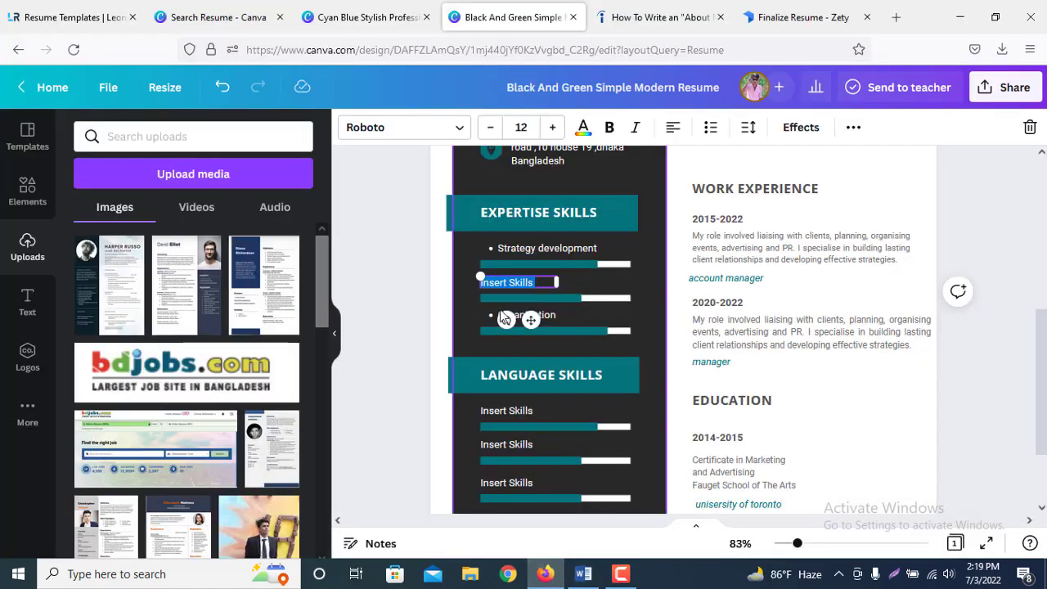
{"action": "key", "text": "ctrl+v"}
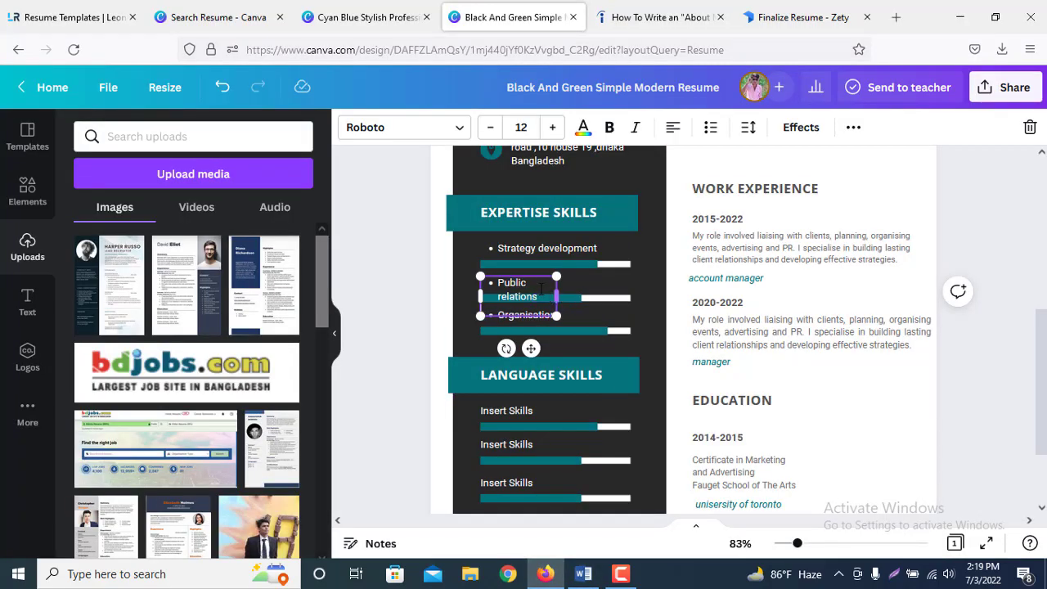
{"action": "left_click_drag", "start_coordinate": [561, 294], "coordinate": [605, 291]}
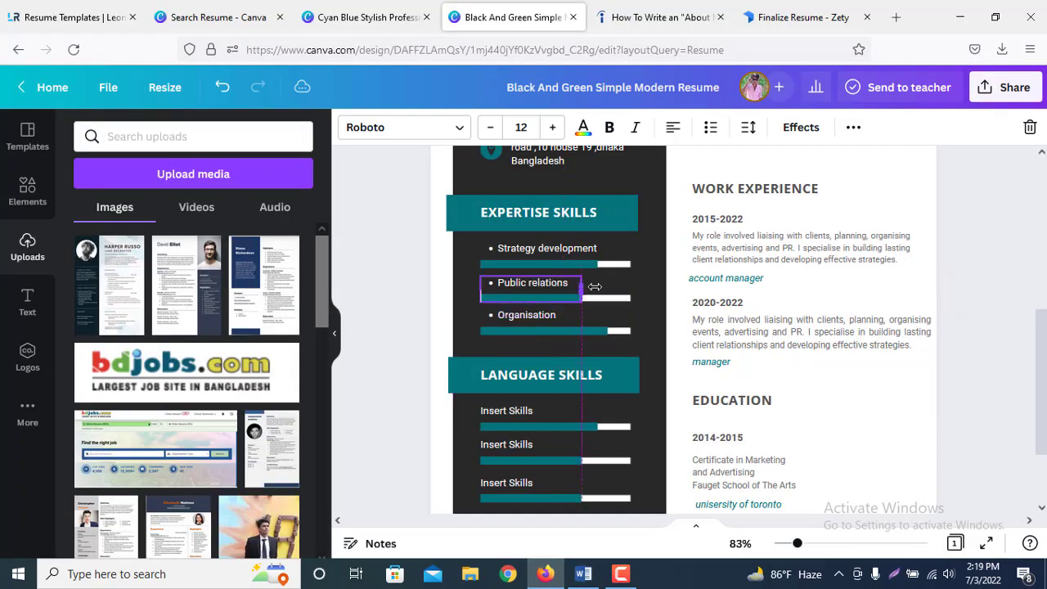
{"action": "left_click", "coordinate": [463, 314]}
{"action": "scroll", "coordinate": [614, 283], "scroll_direction": "down", "scroll_amount": 3}
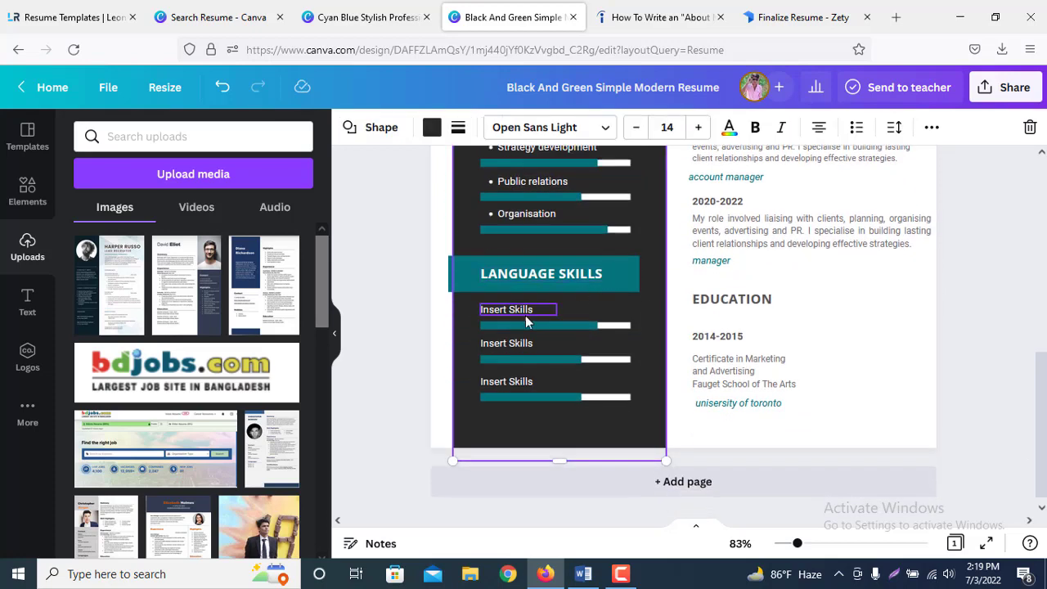
Label the first two language skills ENGLISH and FRENCH, restoring the accidentally deleted box.
{"action": "left_click", "coordinate": [508, 309]}
{"action": "type", "text": "ENGLISH"}
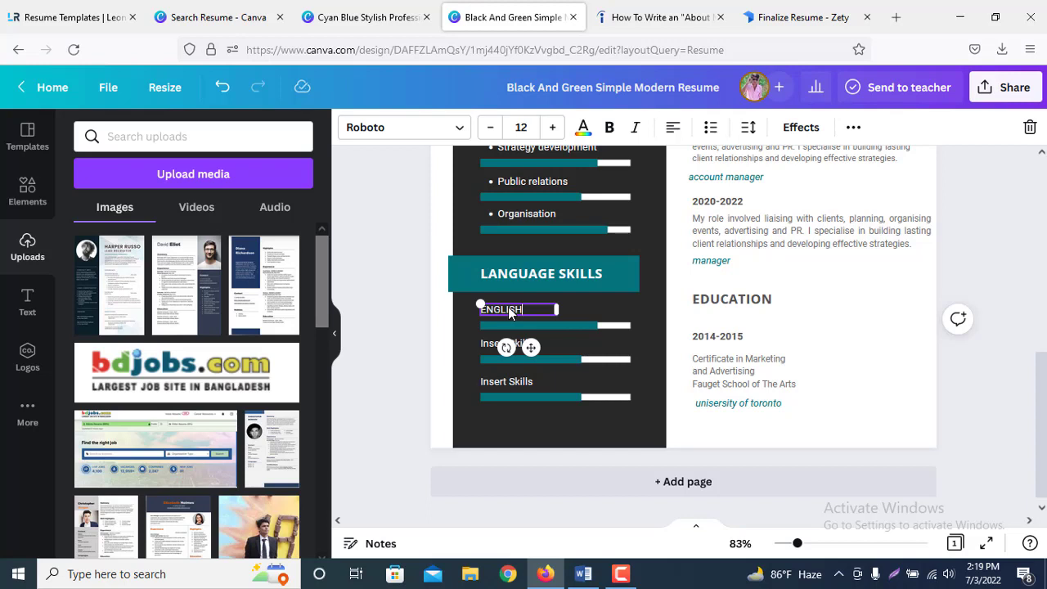
{"action": "left_click", "coordinate": [488, 351]}
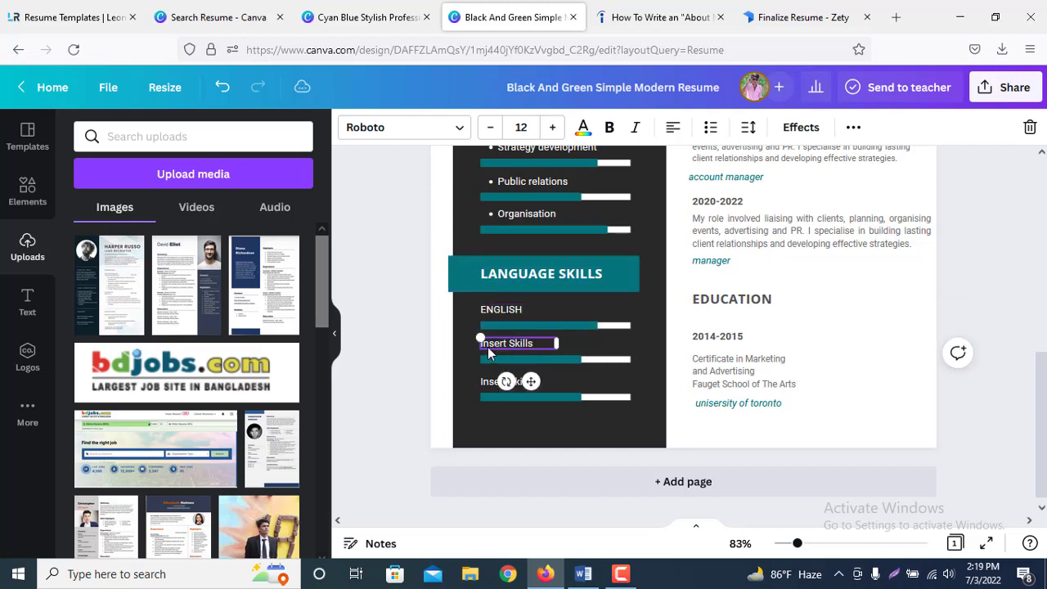
{"action": "key", "text": "Delete"}
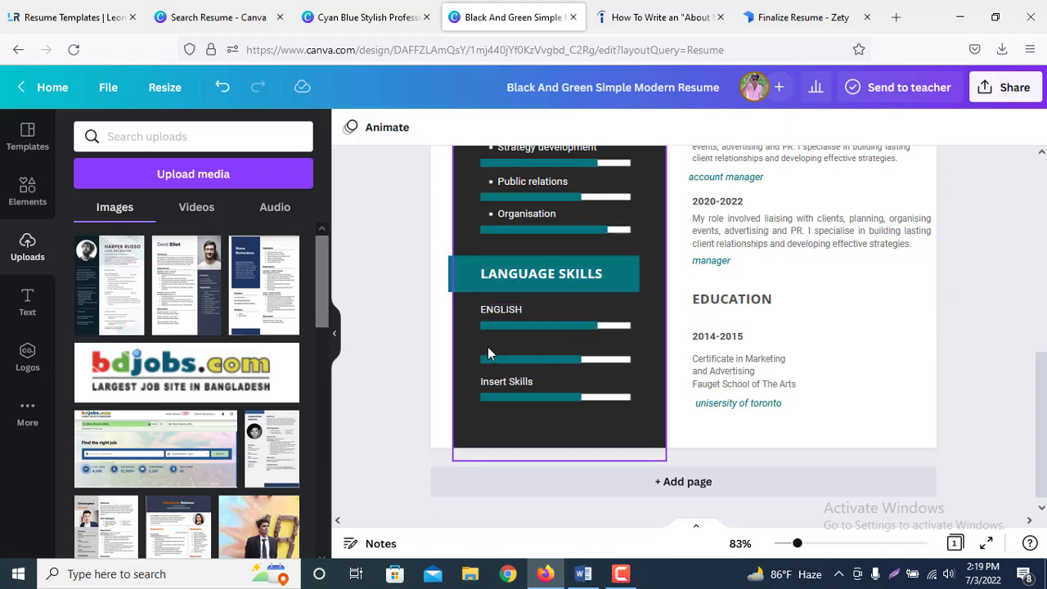
{"action": "left_click", "coordinate": [221, 87]}
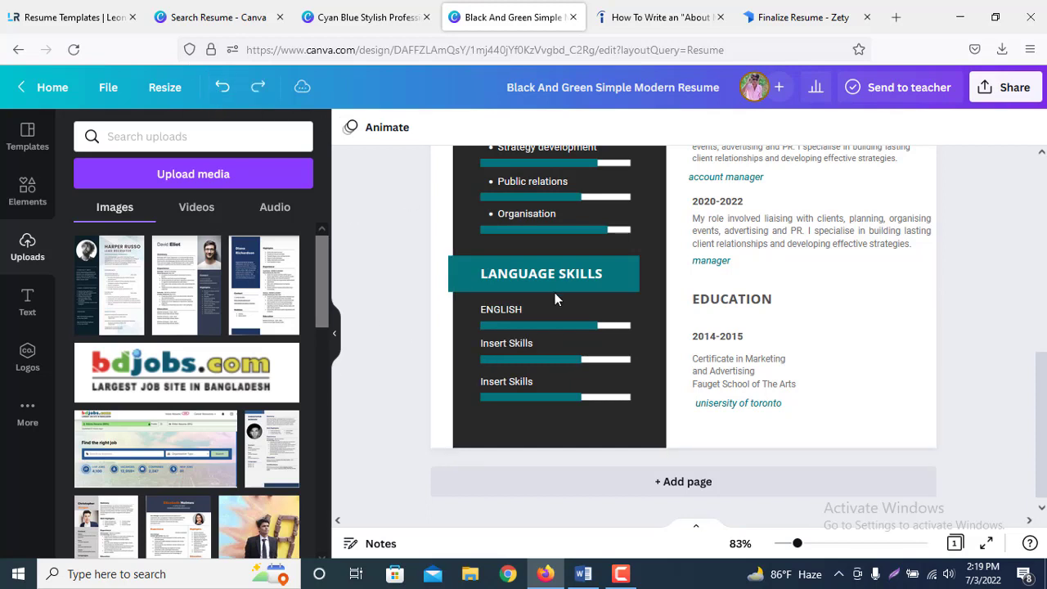
{"action": "double_click", "coordinate": [527, 346]}
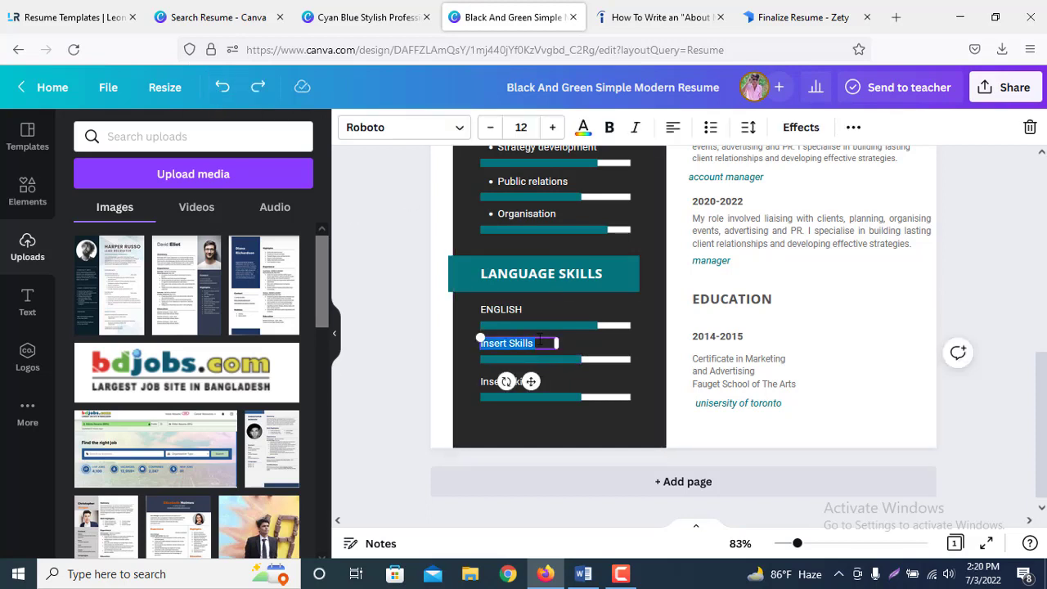
{"action": "key", "text": "BackSpace"}
{"action": "type", "text": "F"}
{"action": "type", "text": "REC"}
{"action": "key", "text": "BackSpace"}
{"action": "type", "text": "NCH"}
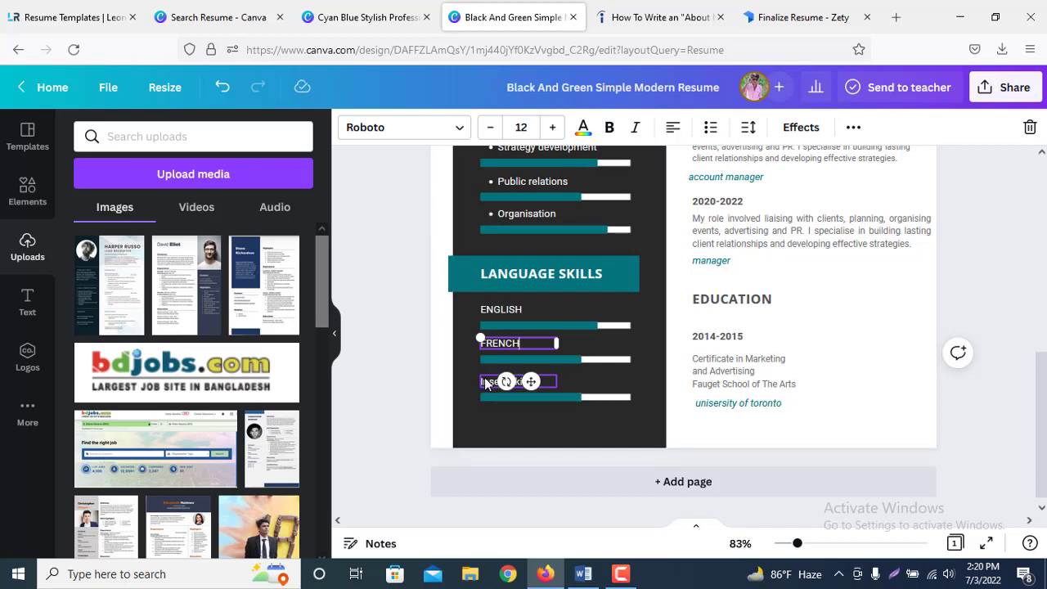
Replace the third language placeholder's text and begin typing JAPANESE.
{"action": "left_click", "coordinate": [528, 384]}
{"action": "double_click", "coordinate": [524, 382]}
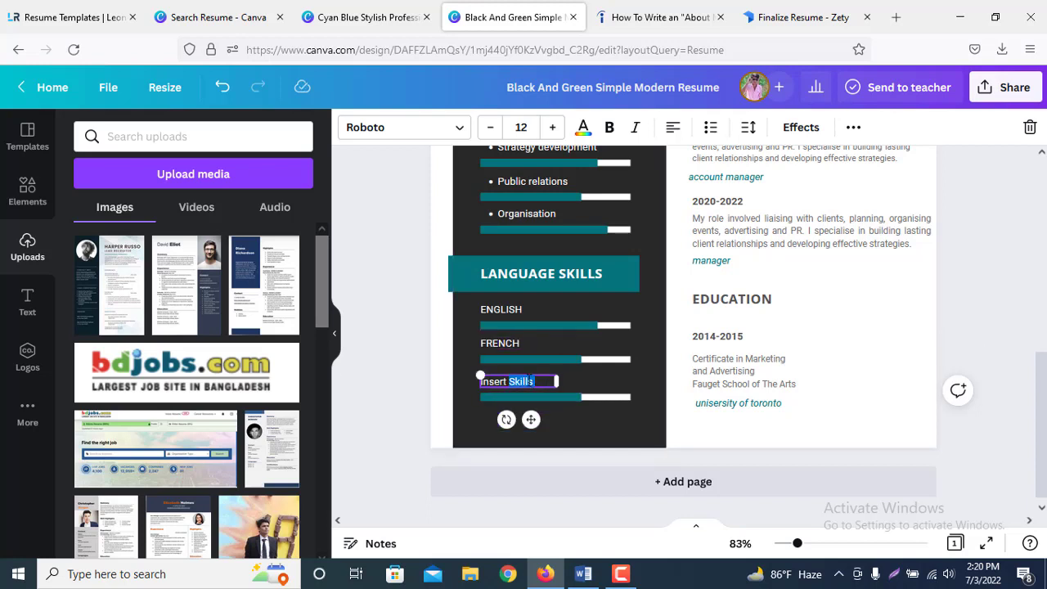
{"action": "key", "text": "ctrl+a"}
{"action": "key", "text": "BackSpace"}
{"action": "type", "text": "JAPANE"}
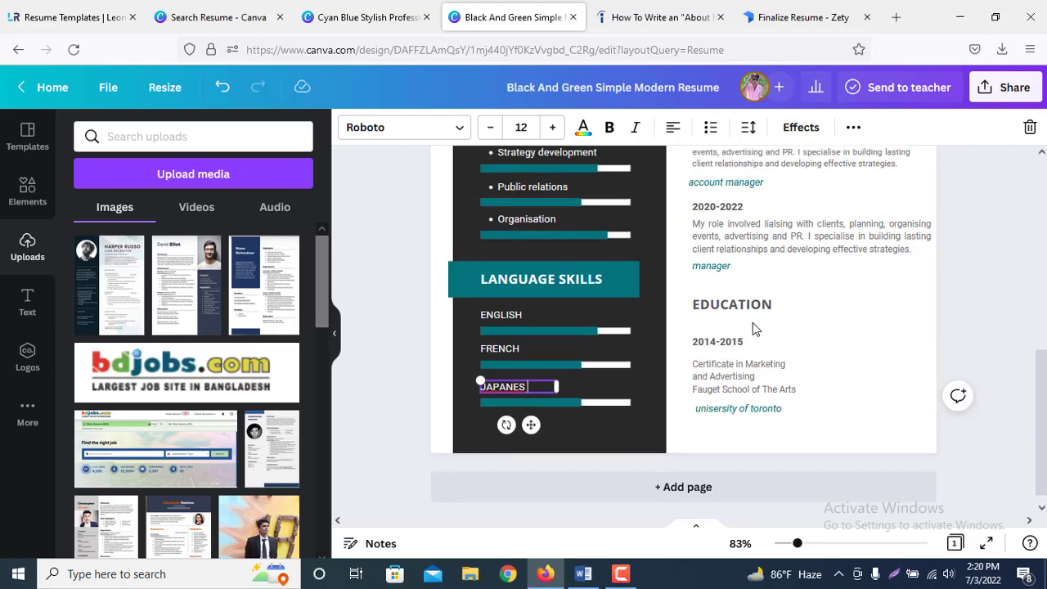
{"action": "scroll", "coordinate": [753, 322], "scroll_direction": "up", "scroll_amount": 3}
With the profile photo selected, upload JOB PICTURE CV from the Desktop's job info folder.
{"action": "scroll", "coordinate": [752, 327], "scroll_direction": "up", "scroll_amount": 3}
{"action": "scroll", "coordinate": [752, 327], "scroll_direction": "up", "scroll_amount": 2}
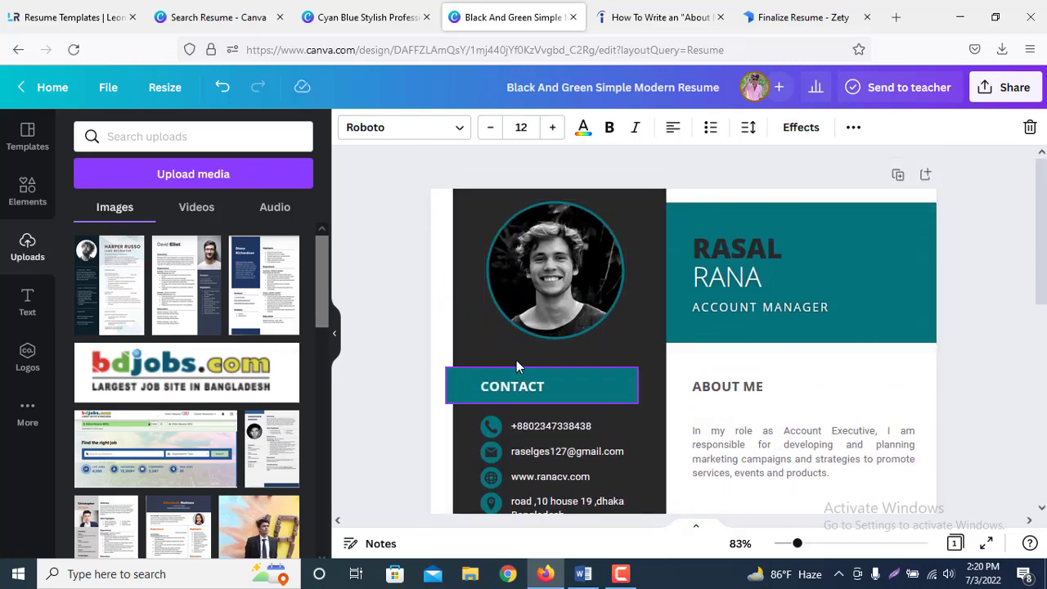
{"action": "left_click", "coordinate": [492, 324]}
{"action": "scroll", "coordinate": [262, 332], "scroll_direction": "down", "scroll_amount": 2}
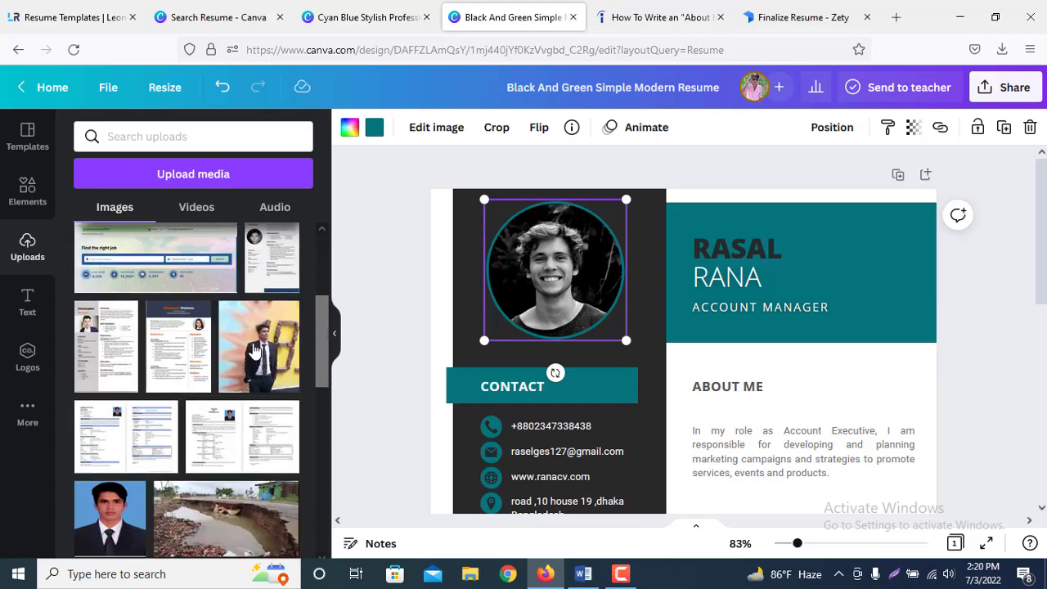
{"action": "scroll", "coordinate": [205, 344], "scroll_direction": "down", "scroll_amount": 1}
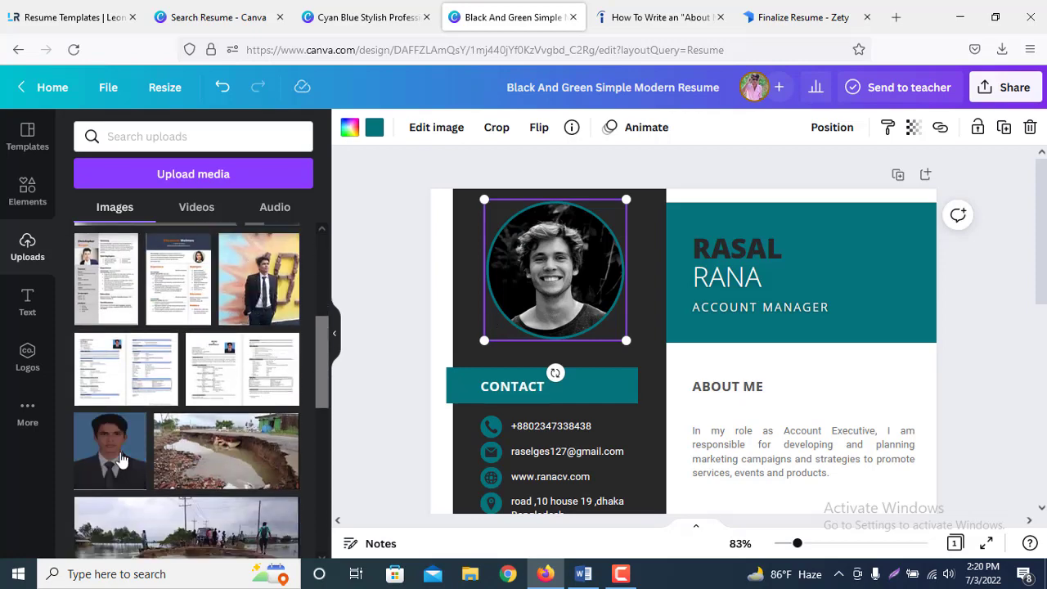
{"action": "scroll", "coordinate": [123, 413], "scroll_direction": "up", "scroll_amount": 2}
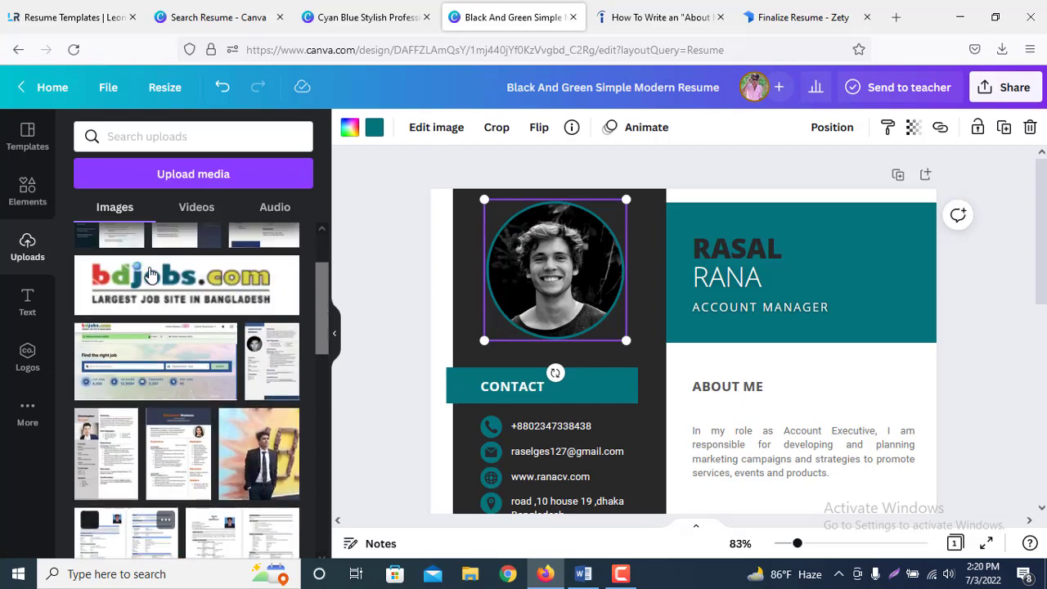
{"action": "left_click", "coordinate": [175, 174]}
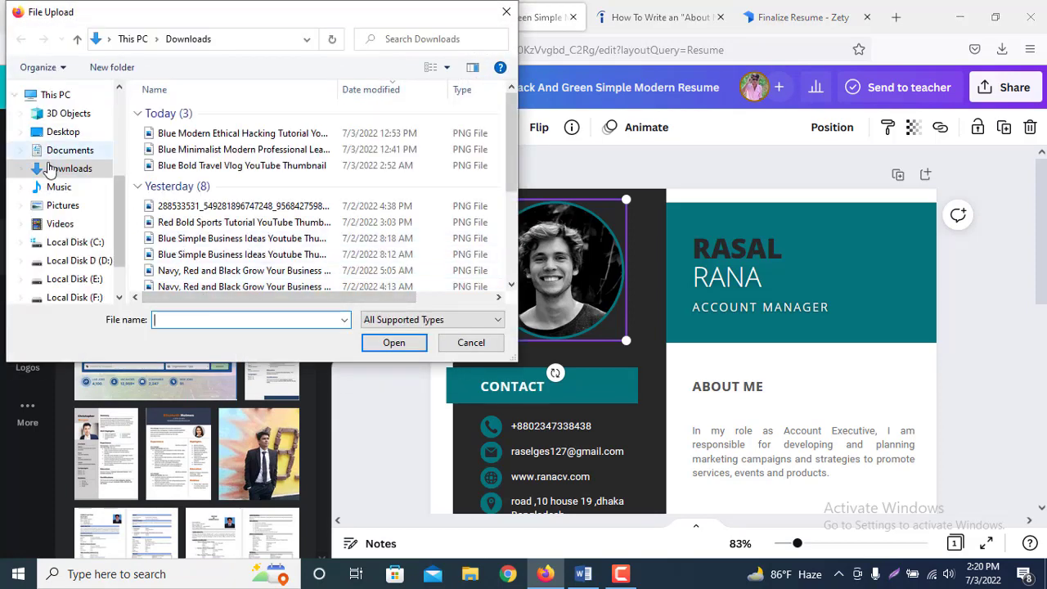
{"action": "left_click", "coordinate": [81, 132]}
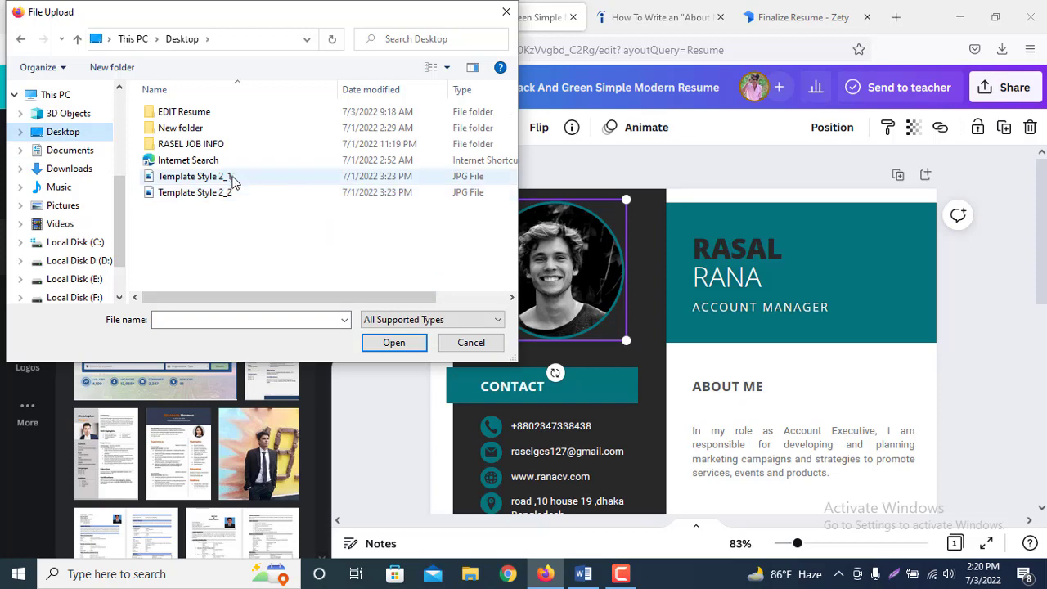
{"action": "double_click", "coordinate": [203, 144]}
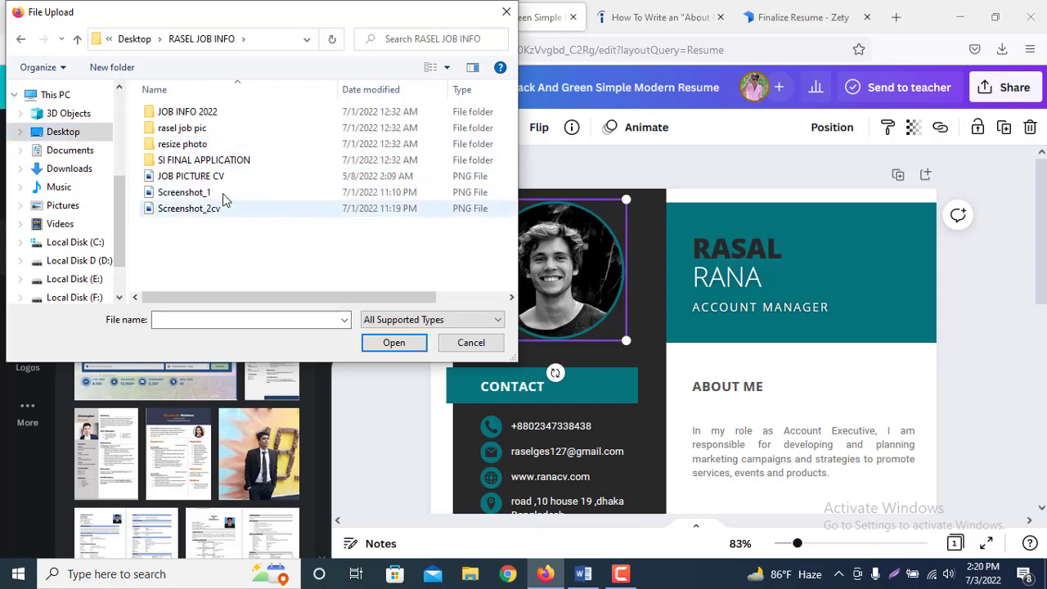
{"action": "left_click", "coordinate": [199, 178]}
{"action": "left_click", "coordinate": [388, 343]}
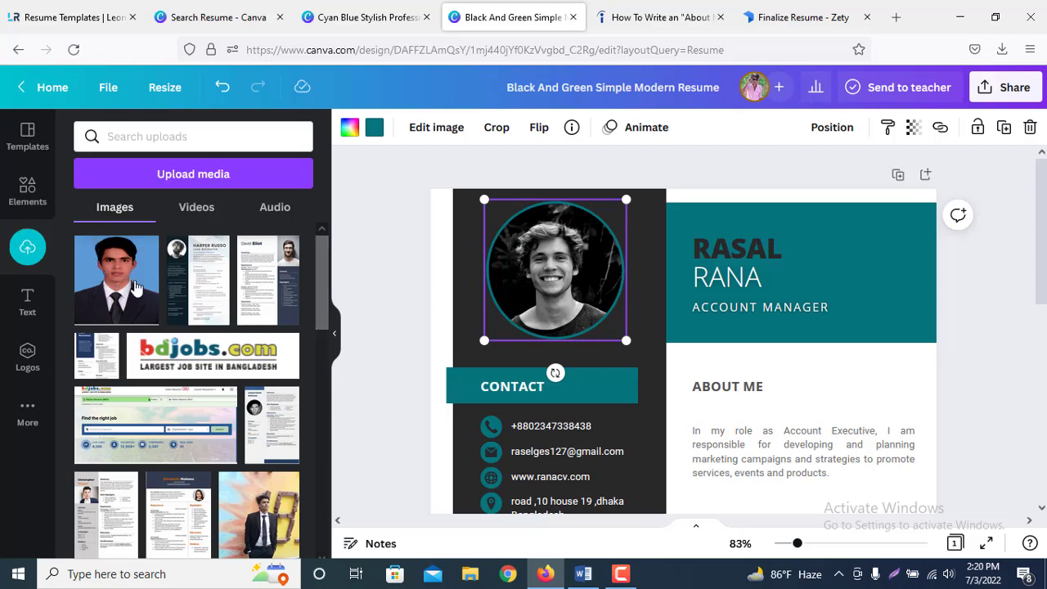
{"action": "mouse_move", "coordinate": [105, 278]}
{"action": "left_mouse_down"}
{"action": "mouse_move", "coordinate": [255, 297]}
{"action": "mouse_move", "coordinate": [519, 242]}
{"action": "left_mouse_up"}
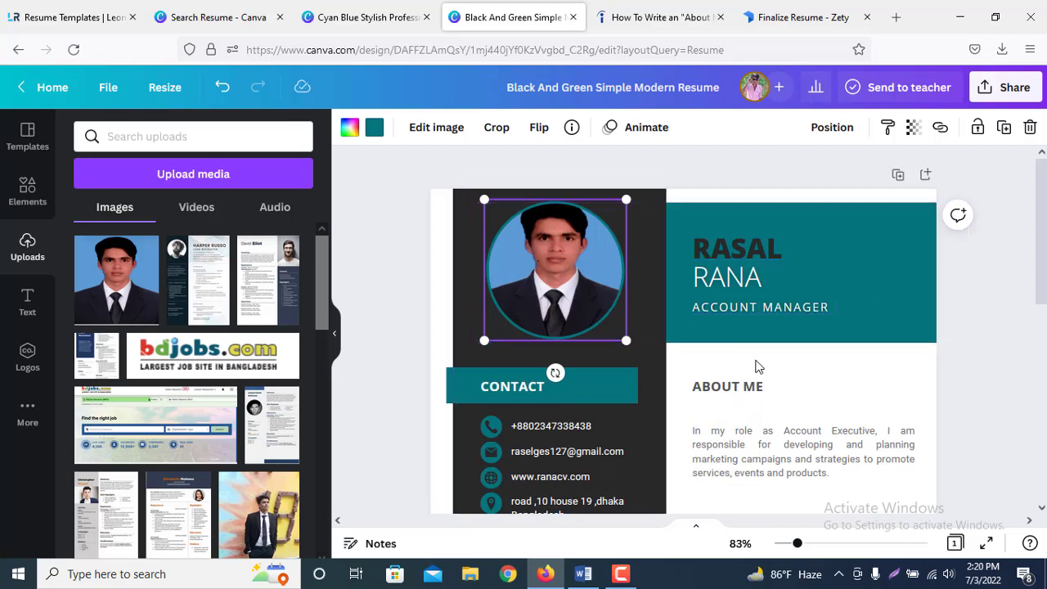
{"action": "scroll", "coordinate": [757, 366], "scroll_direction": "down", "scroll_amount": 5}
{"action": "scroll", "coordinate": [753, 368], "scroll_direction": "down", "scroll_amount": 2}
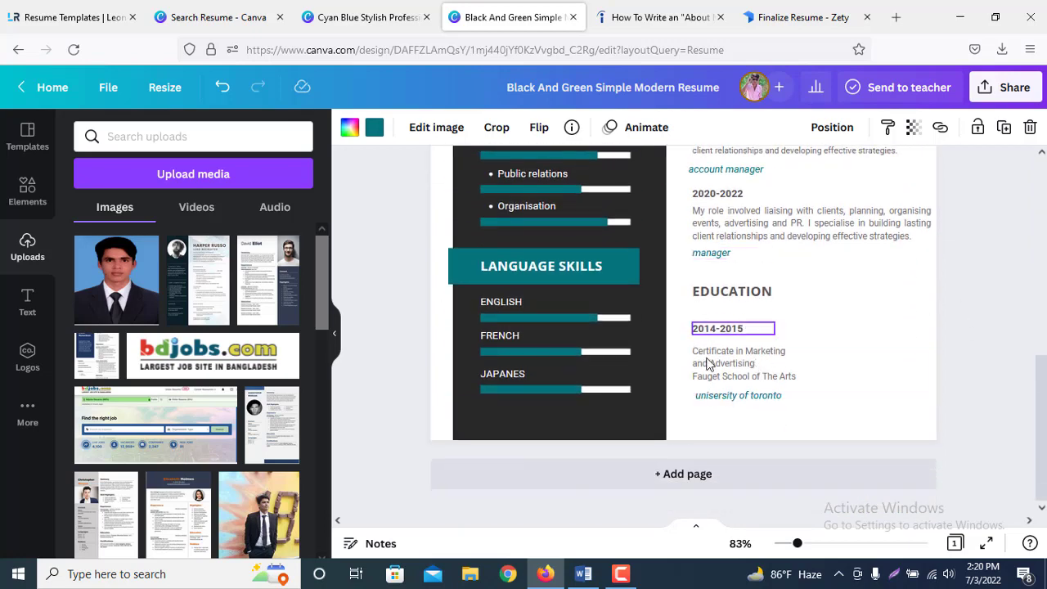
{"action": "scroll", "coordinate": [709, 364], "scroll_direction": "up", "scroll_amount": 3}
{"action": "scroll", "coordinate": [834, 341], "scroll_direction": "up", "scroll_amount": 2}
{"action": "scroll", "coordinate": [812, 341], "scroll_direction": "down", "scroll_amount": 2}
{"action": "scroll", "coordinate": [812, 342], "scroll_direction": "down", "scroll_amount": 3}
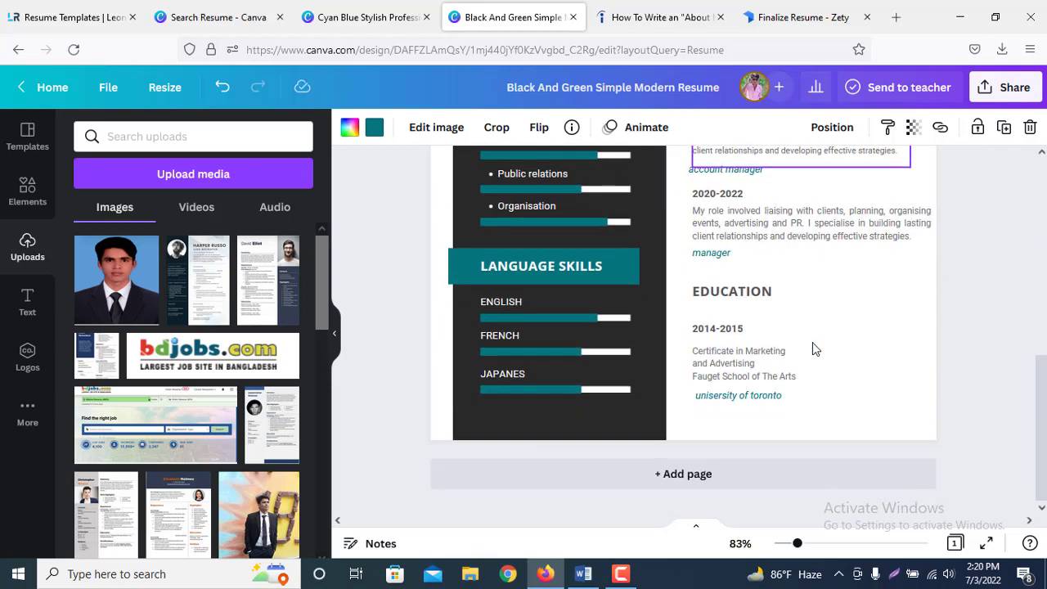
{"action": "scroll", "coordinate": [830, 311], "scroll_direction": "up", "scroll_amount": 2}
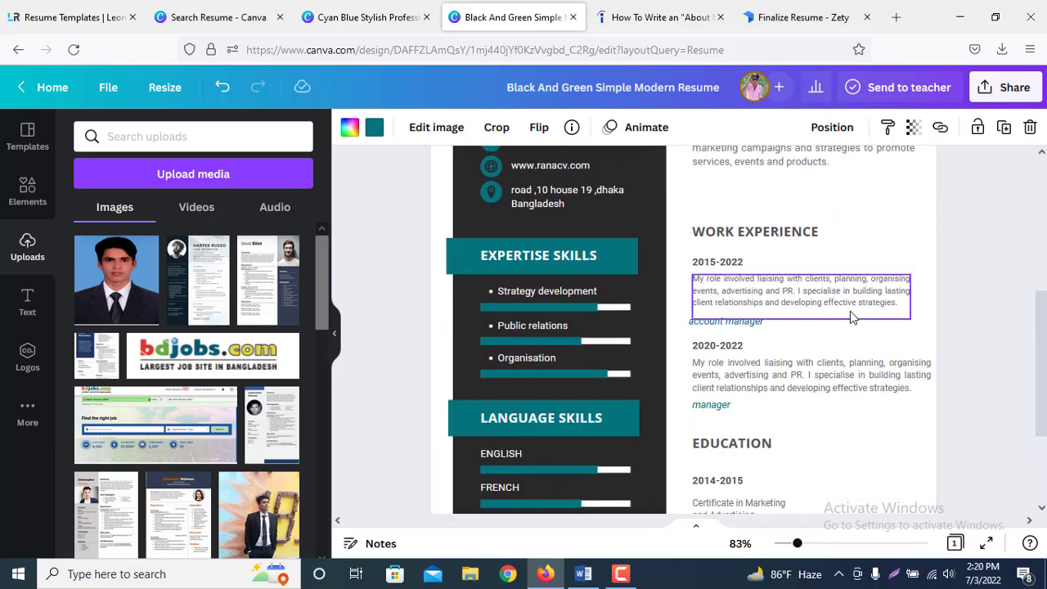
{"action": "scroll", "coordinate": [851, 315], "scroll_direction": "up", "scroll_amount": 3}
{"action": "scroll", "coordinate": [851, 319], "scroll_direction": "up", "scroll_amount": 2}
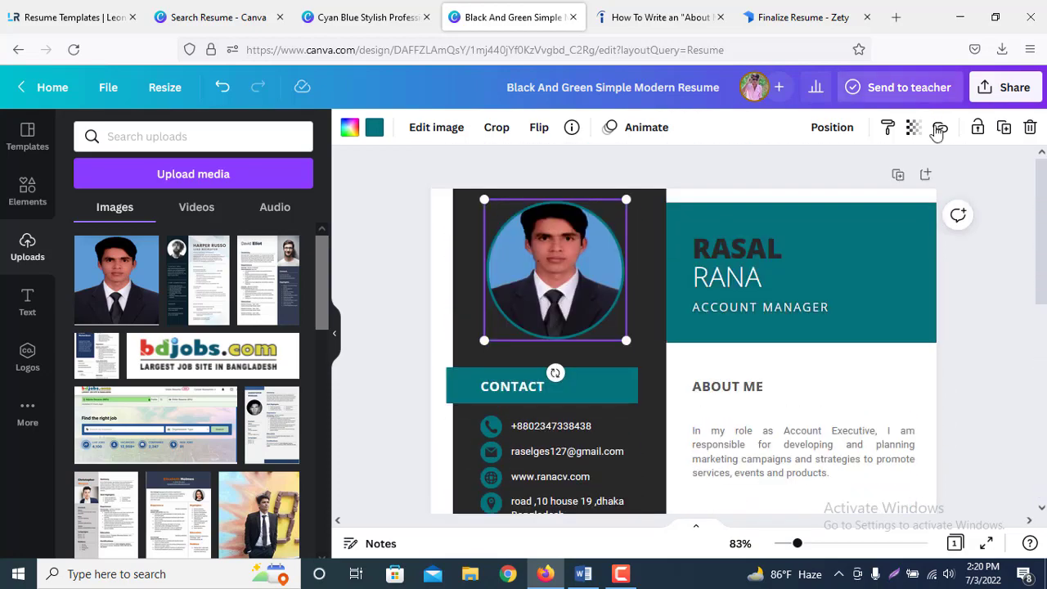
Download the resume via Share as a PNG, then close Firefox's downloads panel.
{"action": "left_click", "coordinate": [1017, 84]}
{"action": "scroll", "coordinate": [907, 397], "scroll_direction": "down", "scroll_amount": 1}
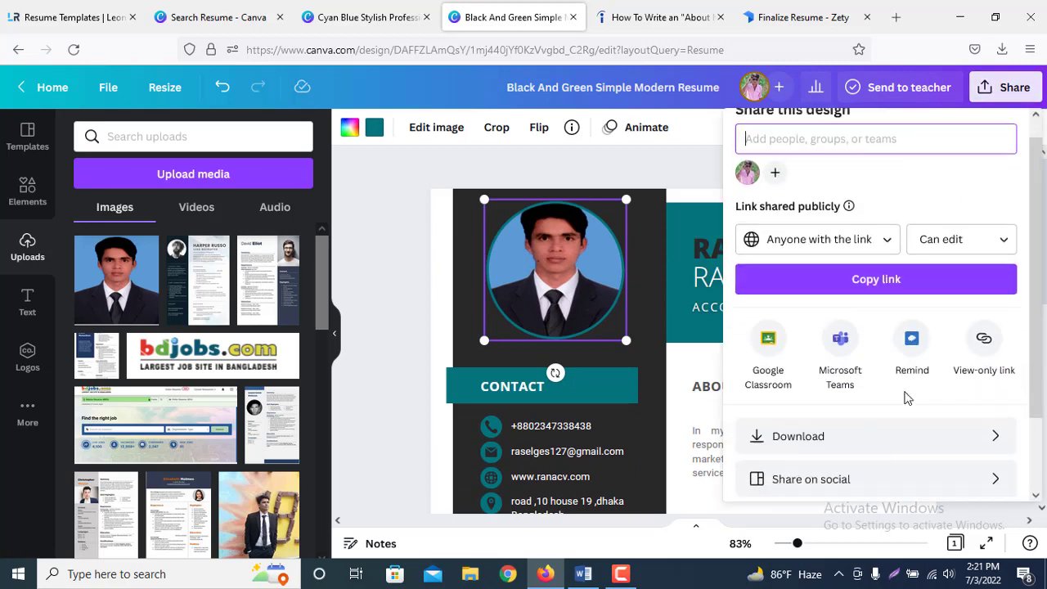
{"action": "scroll", "coordinate": [791, 374], "scroll_direction": "down", "scroll_amount": 2}
{"action": "left_click", "coordinate": [792, 360]}
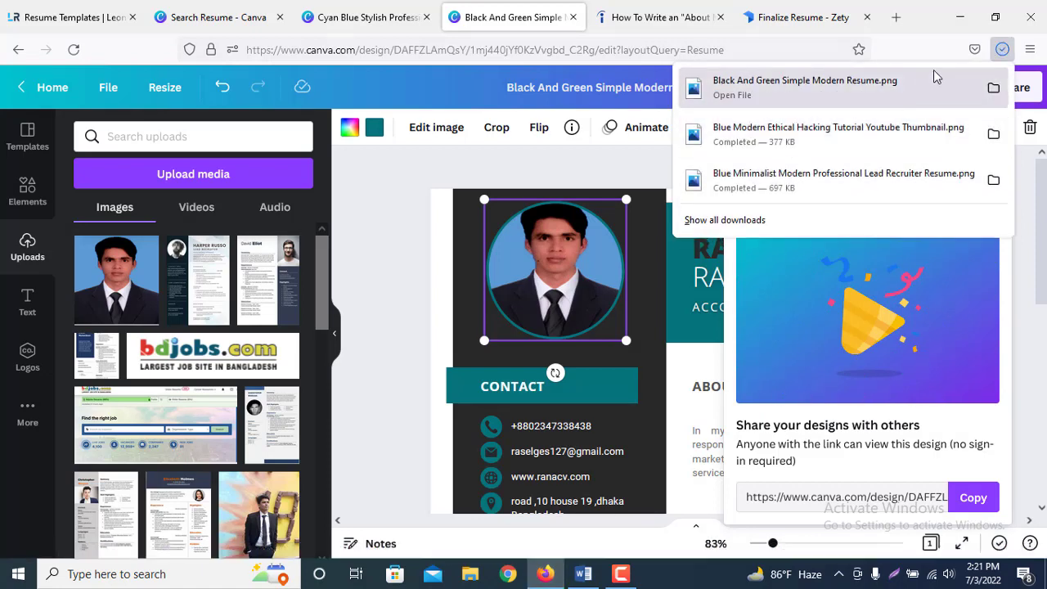
{"action": "left_click", "coordinate": [993, 87]}
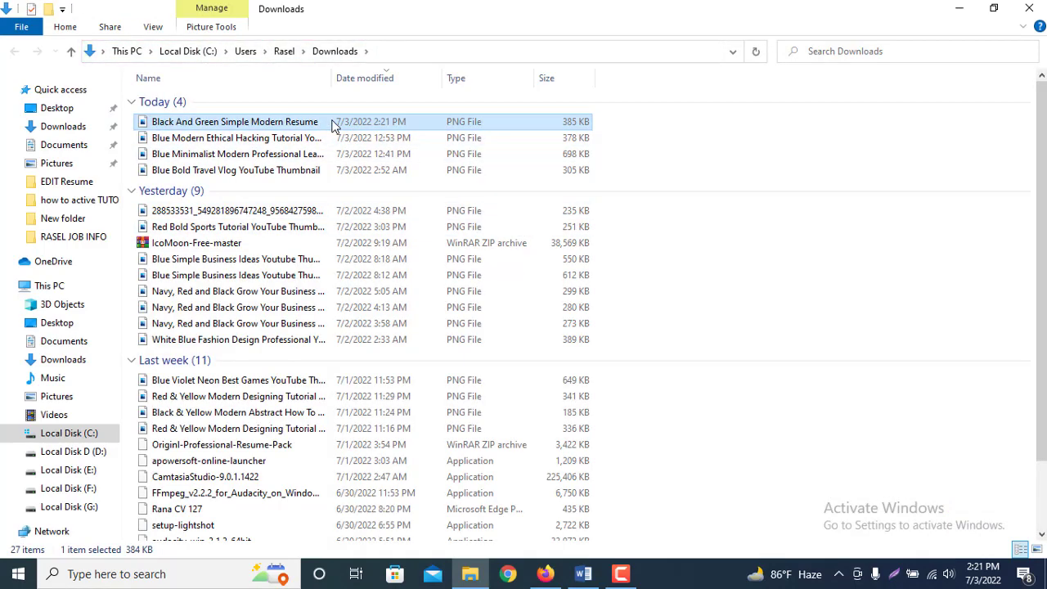
Try opening the downloaded resume PNG in Adobe Reader, dismiss its error, and close Reader.
{"action": "right_click", "coordinate": [334, 126]}
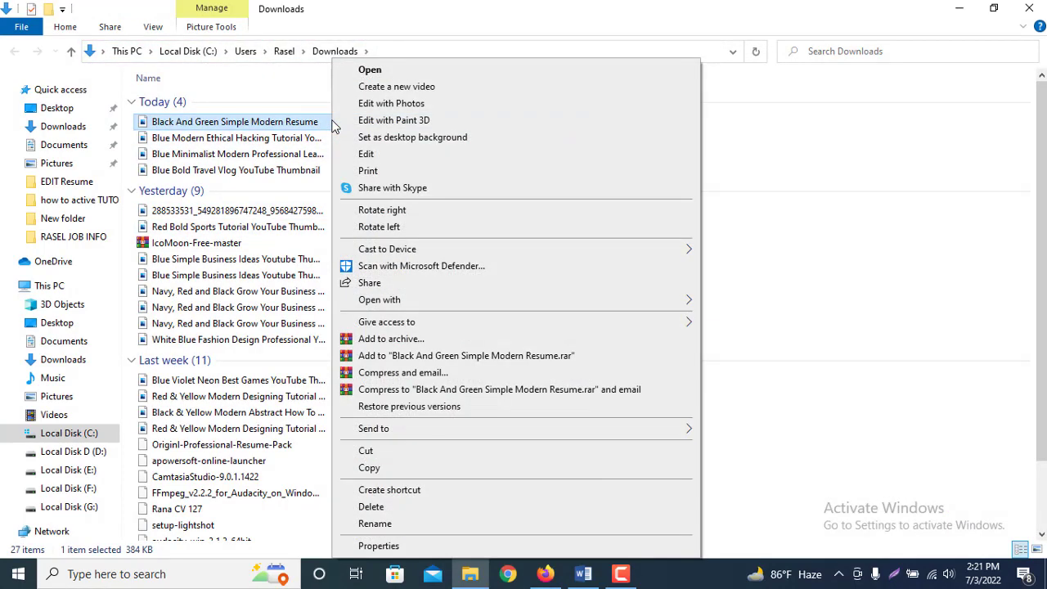
{"action": "left_click", "coordinate": [394, 72]}
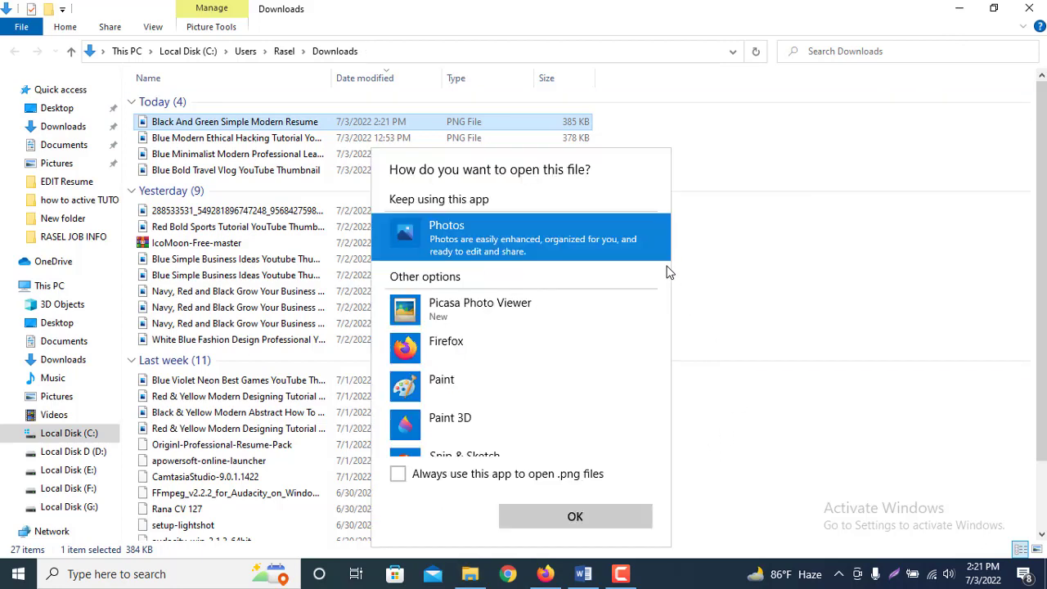
{"action": "scroll", "coordinate": [547, 344], "scroll_direction": "down", "scroll_amount": 2}
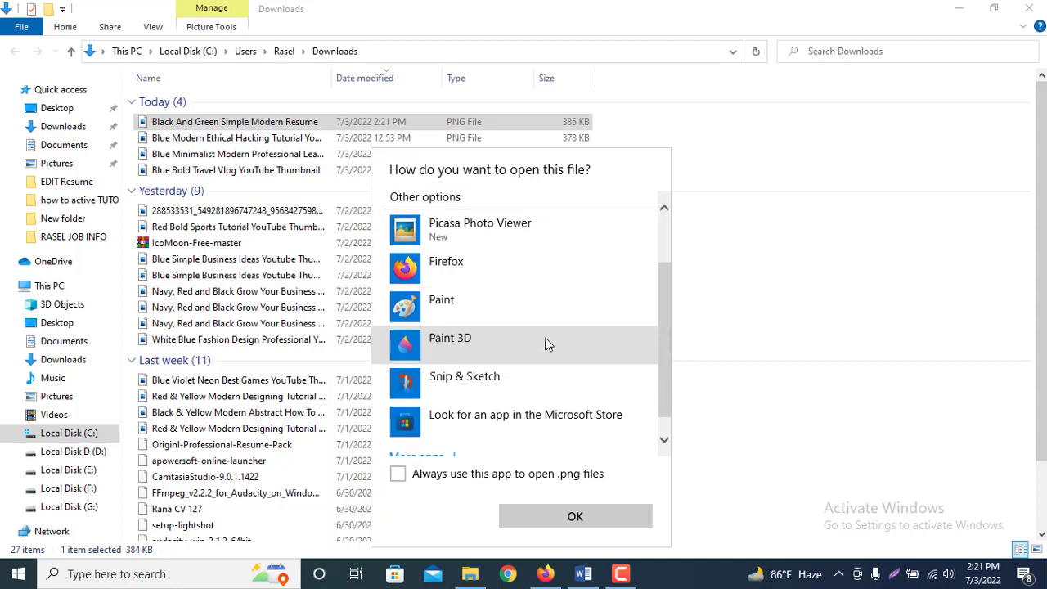
{"action": "left_click", "coordinate": [420, 435]}
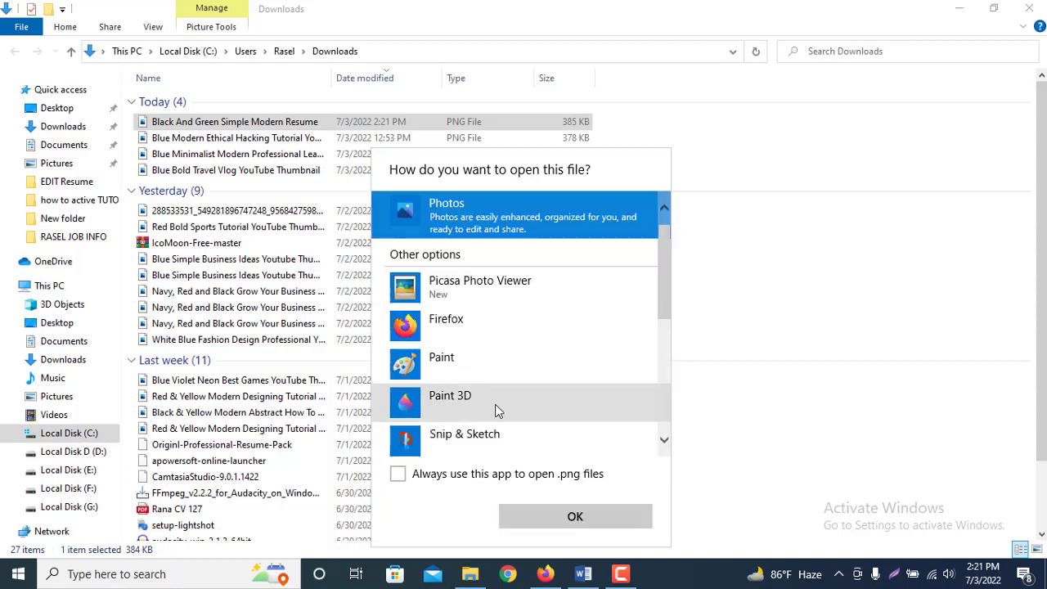
{"action": "scroll", "coordinate": [526, 360], "scroll_direction": "down", "scroll_amount": 3}
{"action": "left_click", "coordinate": [454, 392]}
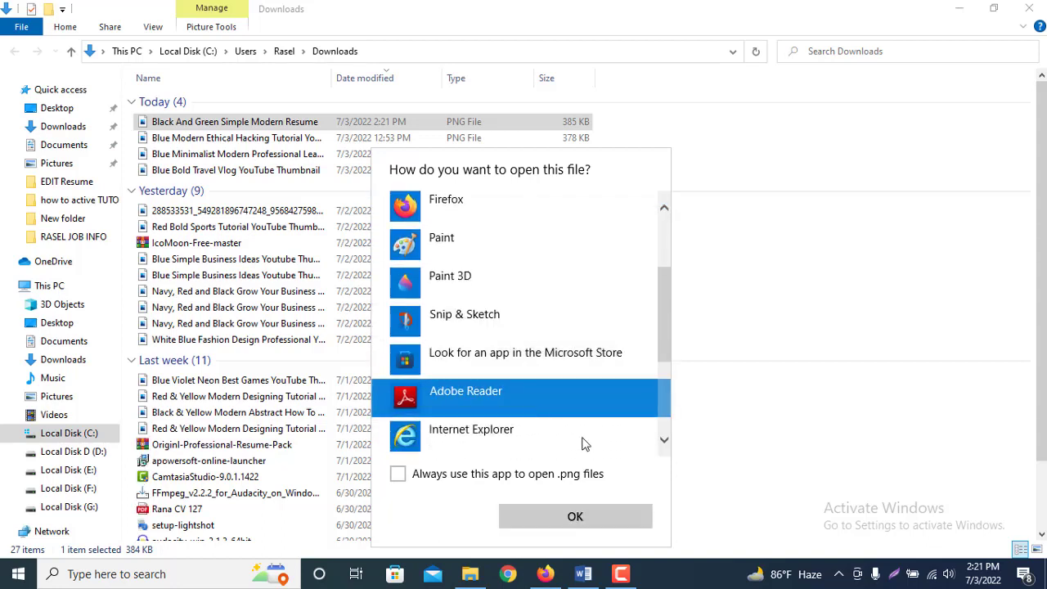
{"action": "left_click", "coordinate": [571, 514]}
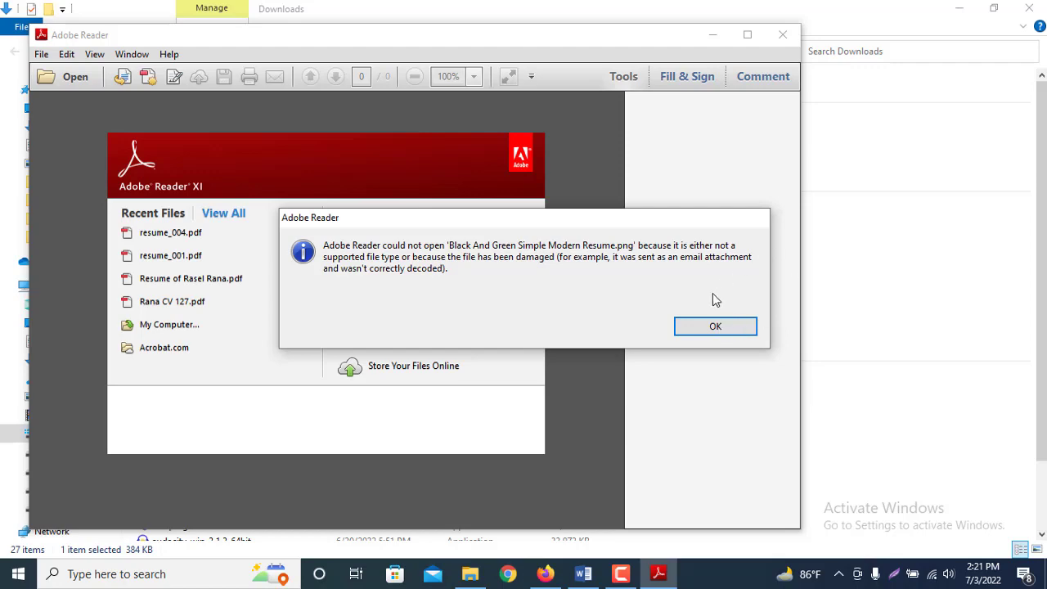
{"action": "left_click", "coordinate": [724, 319]}
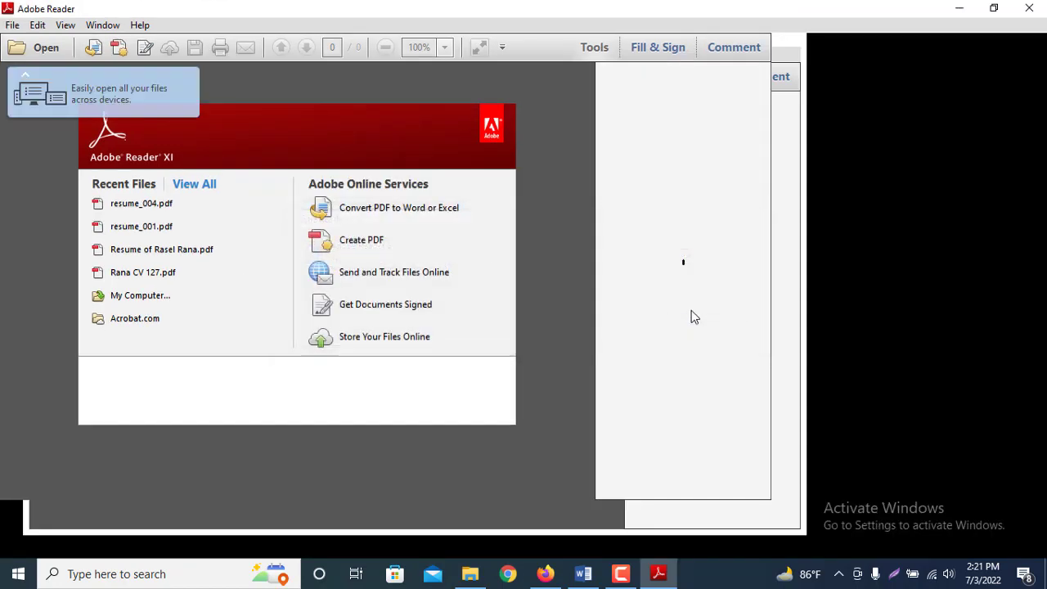
{"action": "left_click", "coordinate": [1033, 7]}
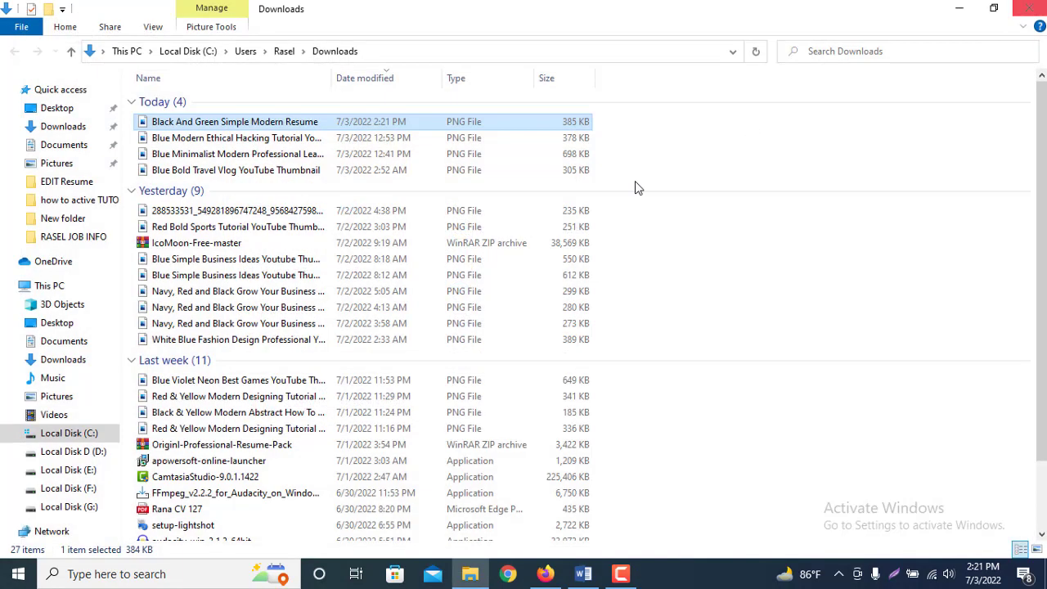
Open the resume PNG in Picasa Photo Viewer and zoom and pan through the whole page.
{"action": "right_click", "coordinate": [281, 121]}
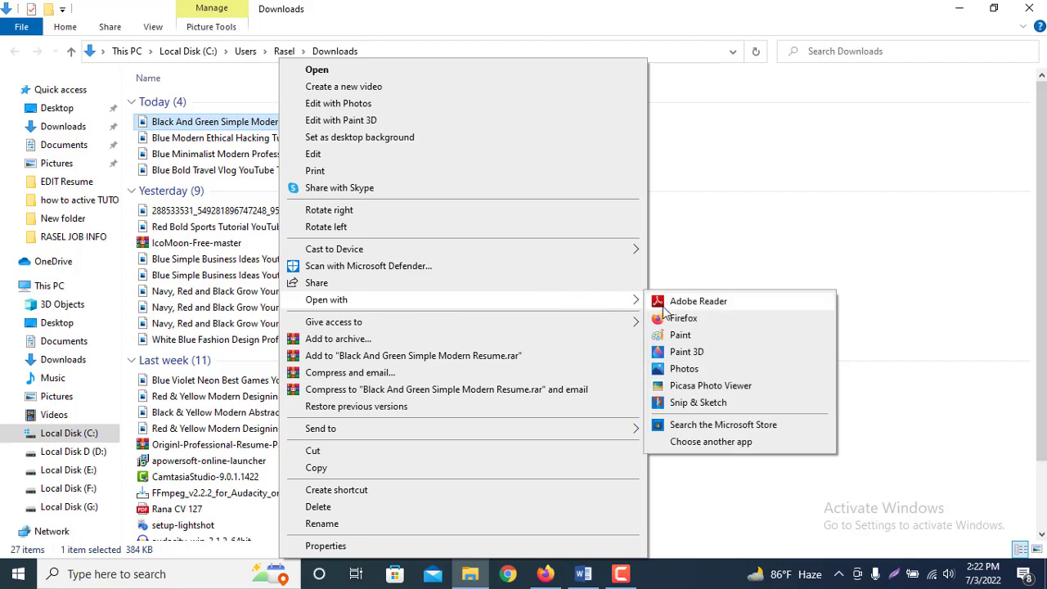
{"action": "mouse_move", "coordinate": [326, 300]}
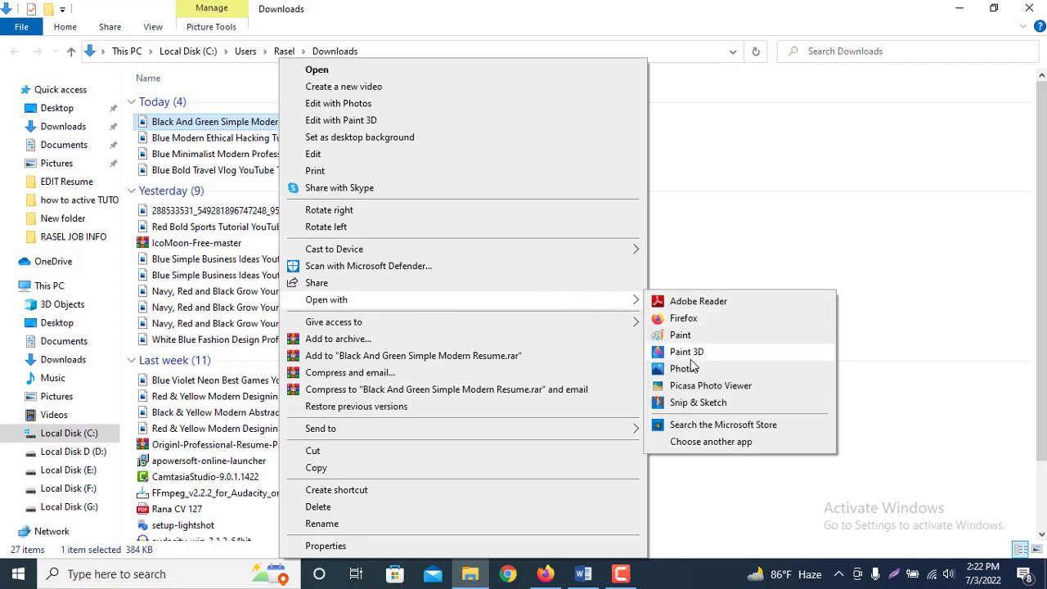
{"action": "left_click", "coordinate": [696, 386]}
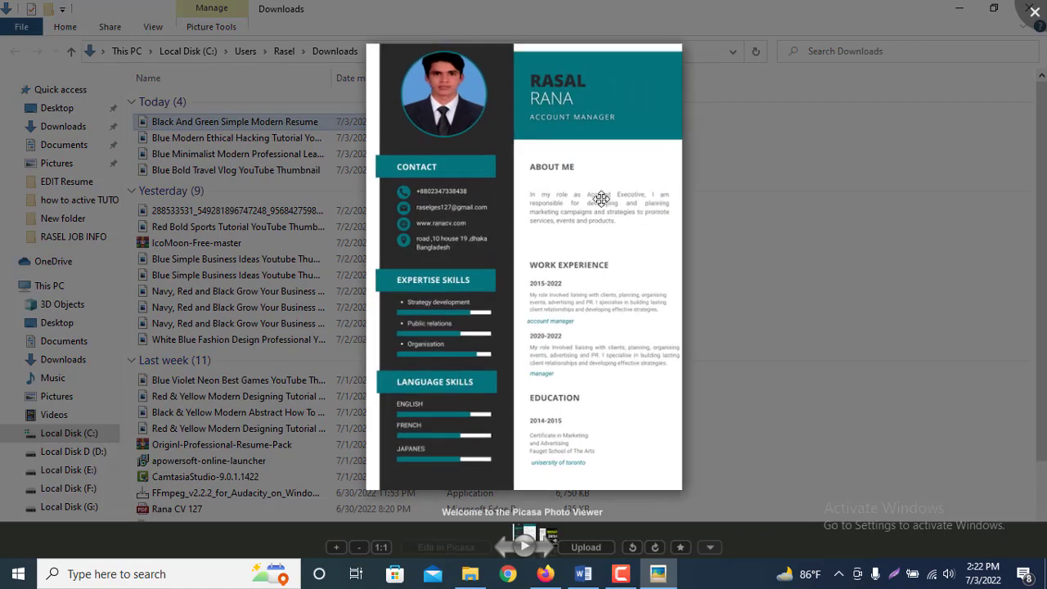
{"action": "scroll", "coordinate": [601, 199], "scroll_direction": "up", "scroll_amount": 2}
{"action": "scroll", "coordinate": [573, 187], "scroll_direction": "up", "scroll_amount": 1}
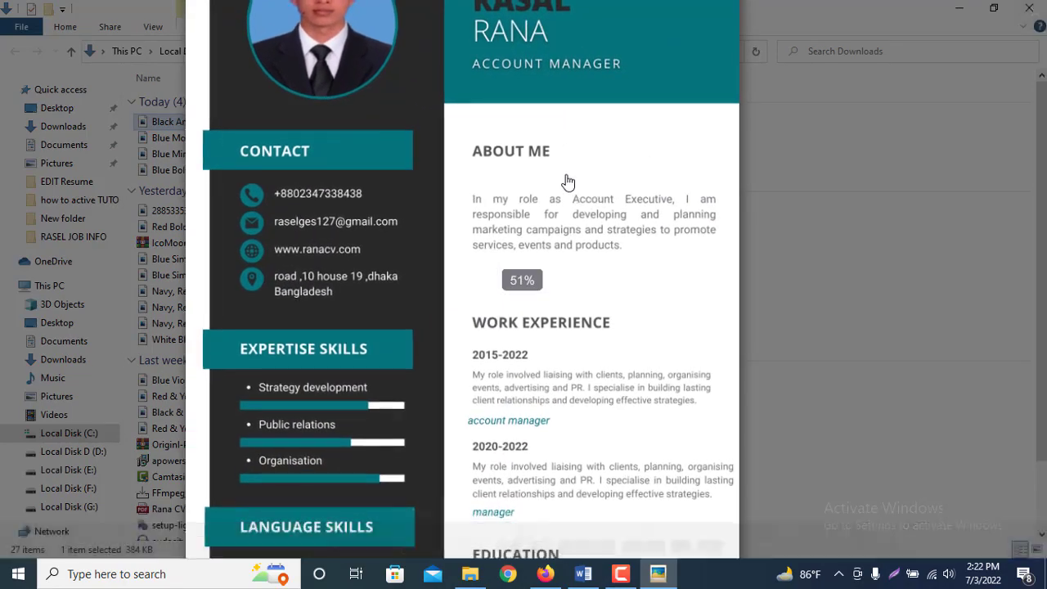
{"action": "left_click_drag", "start_coordinate": [568, 182], "coordinate": [567, 266]}
{"action": "mouse_move", "coordinate": [579, 342]}
{"action": "left_mouse_down"}
{"action": "mouse_move", "coordinate": [562, 218]}
{"action": "mouse_move", "coordinate": [584, 208]}
{"action": "mouse_move", "coordinate": [584, 111]}
{"action": "left_mouse_up"}
{"action": "mouse_move", "coordinate": [603, 280]}
{"action": "left_mouse_down"}
{"action": "mouse_move", "coordinate": [591, 158]}
{"action": "mouse_move", "coordinate": [610, 292]}
{"action": "left_mouse_up"}
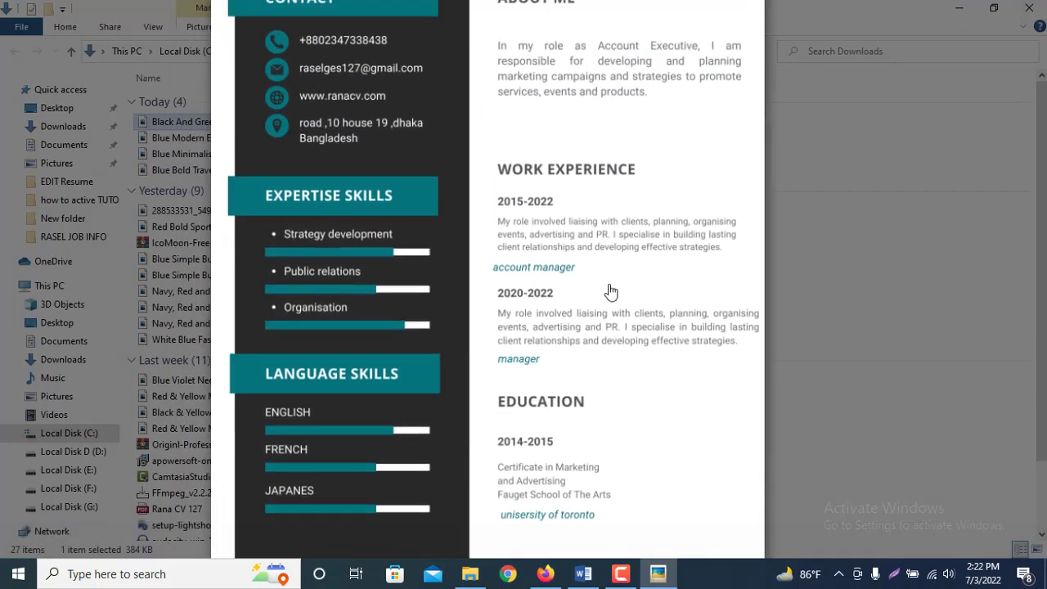
{"action": "left_click_drag", "start_coordinate": [576, 227], "coordinate": [577, 338]}
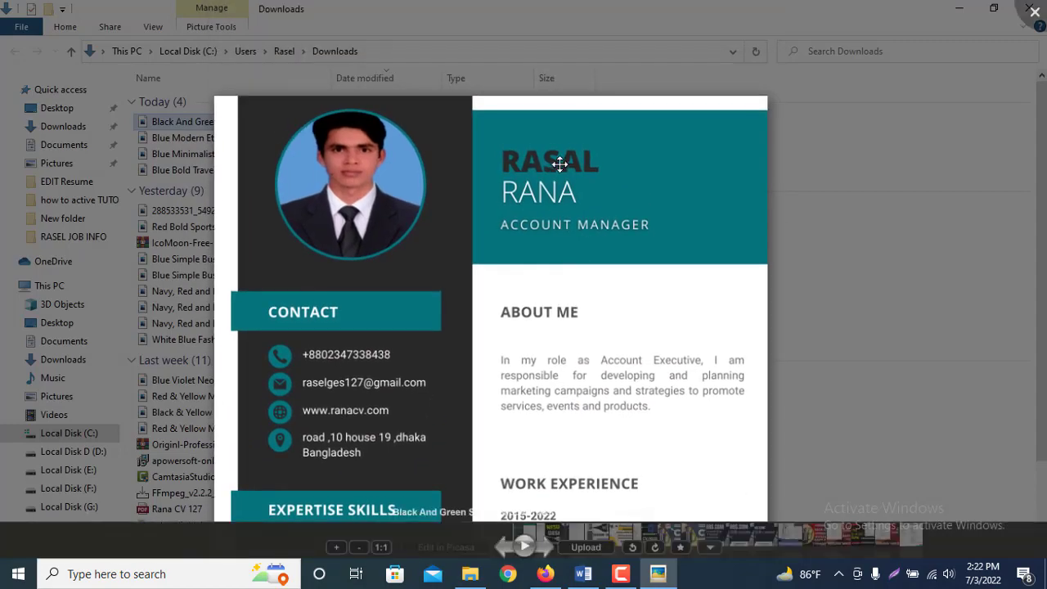
{"action": "mouse_move", "coordinate": [568, 159]}
{"action": "left_mouse_down"}
{"action": "mouse_move", "coordinate": [561, 234]}
{"action": "mouse_move", "coordinate": [532, 108]}
{"action": "mouse_move", "coordinate": [547, 27]}
{"action": "left_mouse_up"}
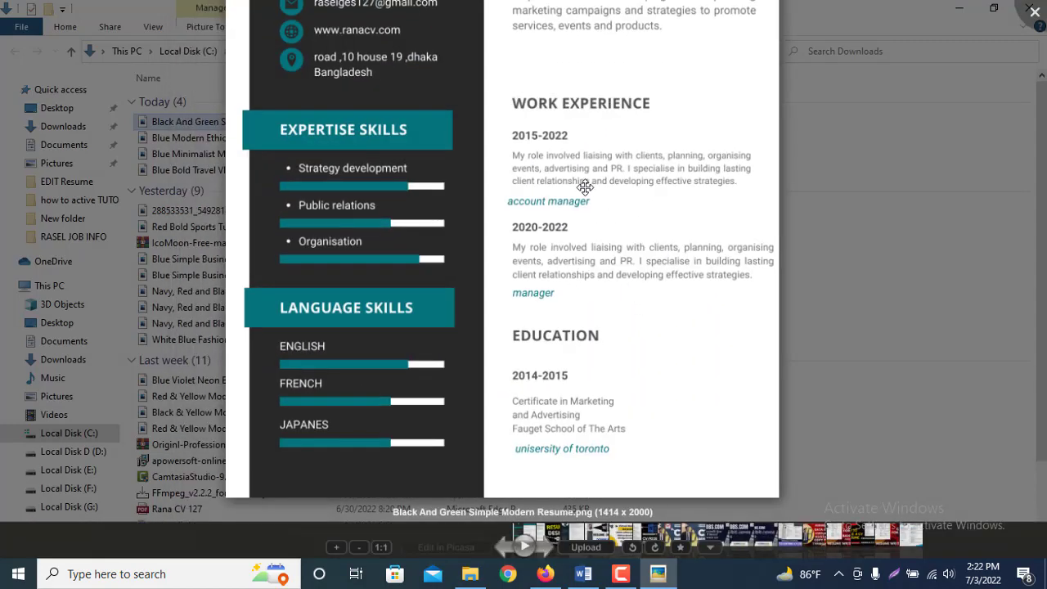
{"action": "left_click_drag", "start_coordinate": [554, 184], "coordinate": [568, 350]}
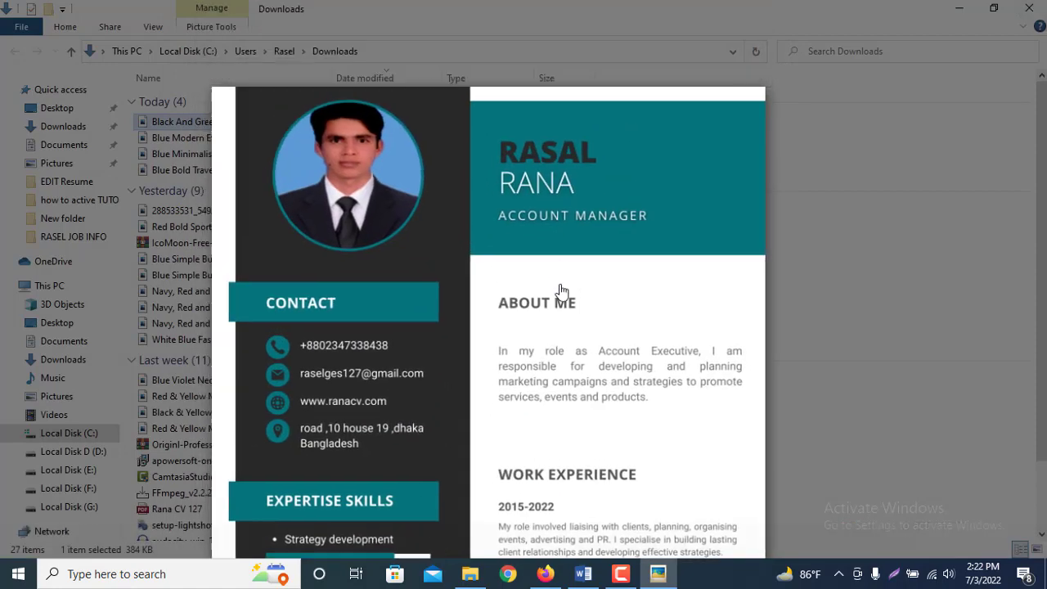
Close the photo viewer and bring the Word information document back up.
{"action": "left_click", "coordinate": [1033, 15]}
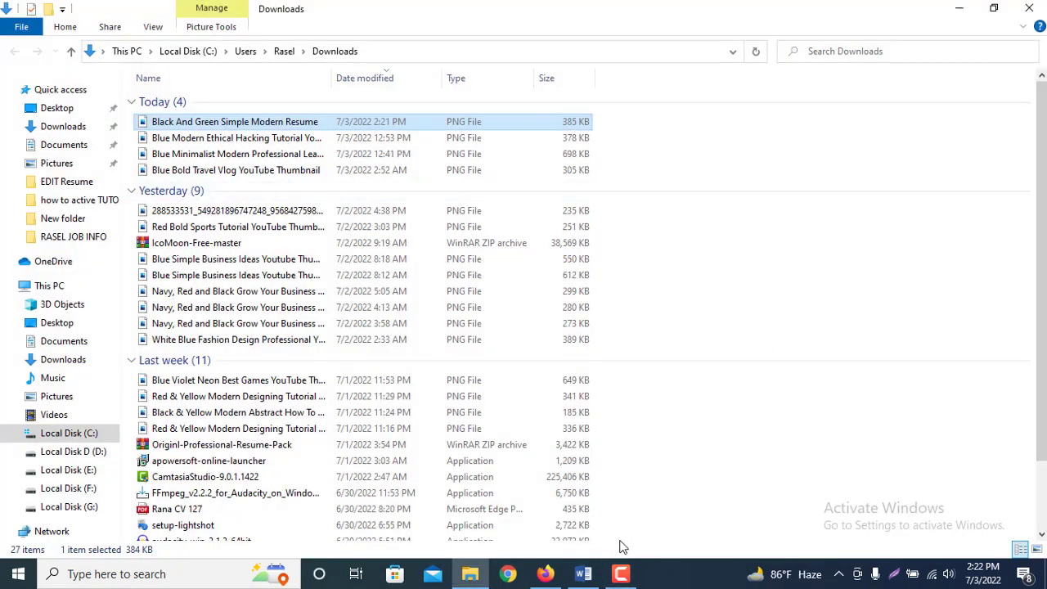
{"action": "left_click", "coordinate": [583, 573]}
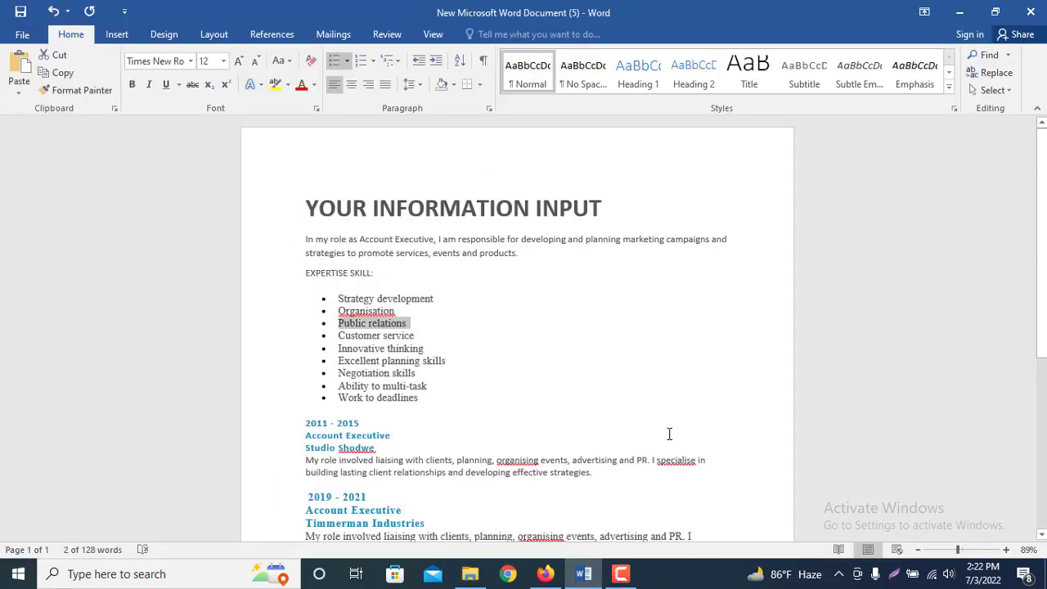
{"action": "left_click", "coordinate": [621, 574]}
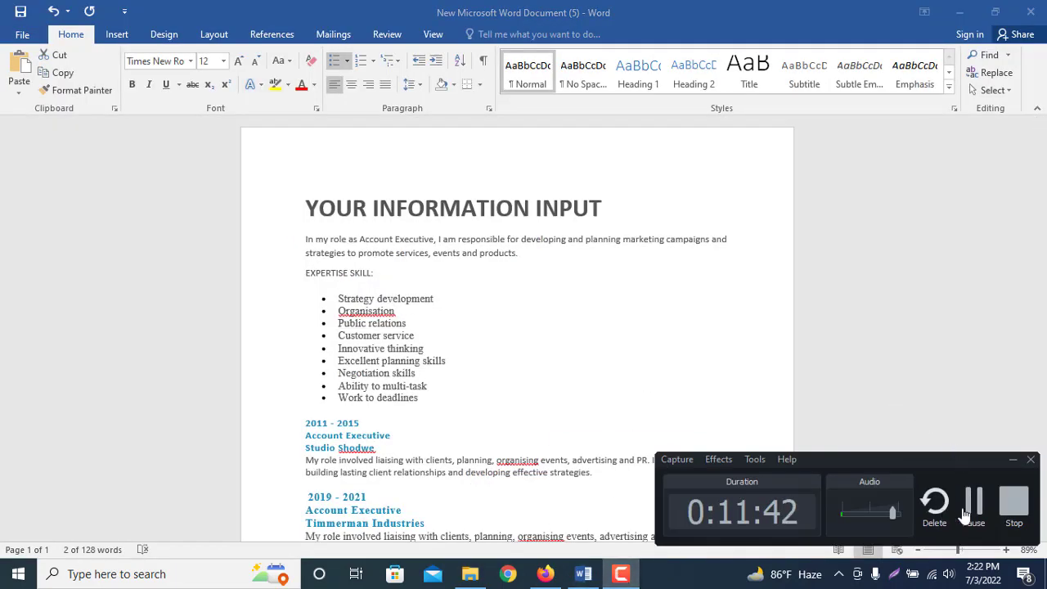